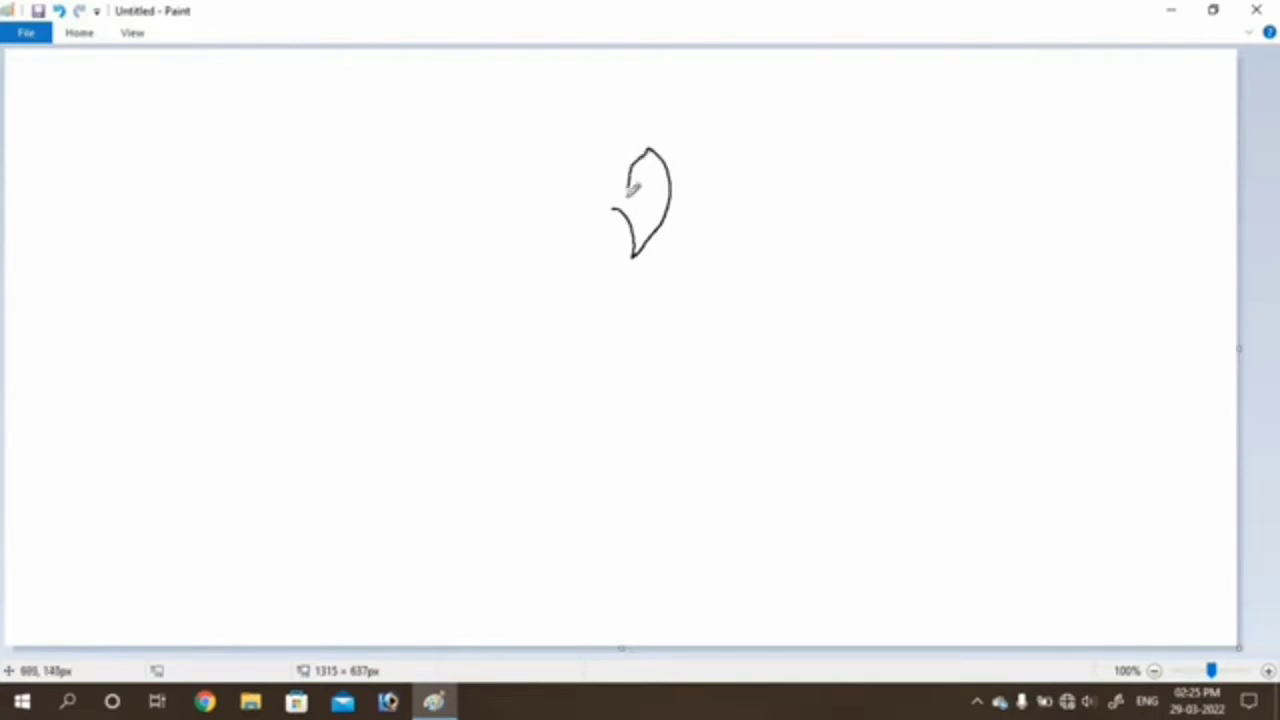
# - Draw the parrot's black outline with curved beak, rounded head, jagged nape feathers, back, long tail and belly
pyautogui.moveTo(658, 150)
pyautogui.mouseDown()
pyautogui.moveTo(599, 106)
pyautogui.moveTo(507, 131)
pyautogui.moveTo(482, 172)
pyautogui.moveTo(499, 162)
pyautogui.moveTo(483, 196)
pyautogui.moveTo(496, 193)
pyautogui.moveTo(422, 282)
pyautogui.moveTo(396, 353)
pyautogui.mouseUp()
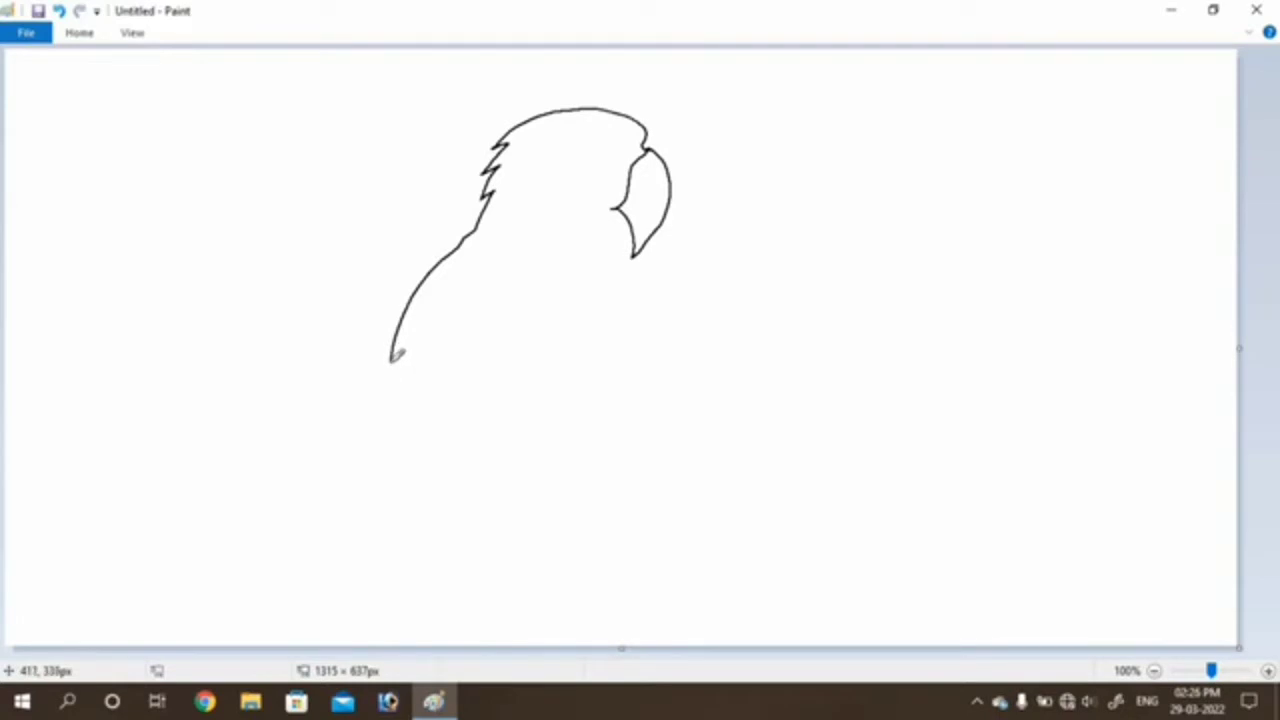
pyautogui.moveTo(398, 356)
pyautogui.mouseDown()
pyautogui.moveTo(367, 453)
pyautogui.moveTo(370, 476)
pyautogui.moveTo(389, 481)
pyautogui.moveTo(342, 531)
pyautogui.moveTo(290, 646)
pyautogui.mouseUp()
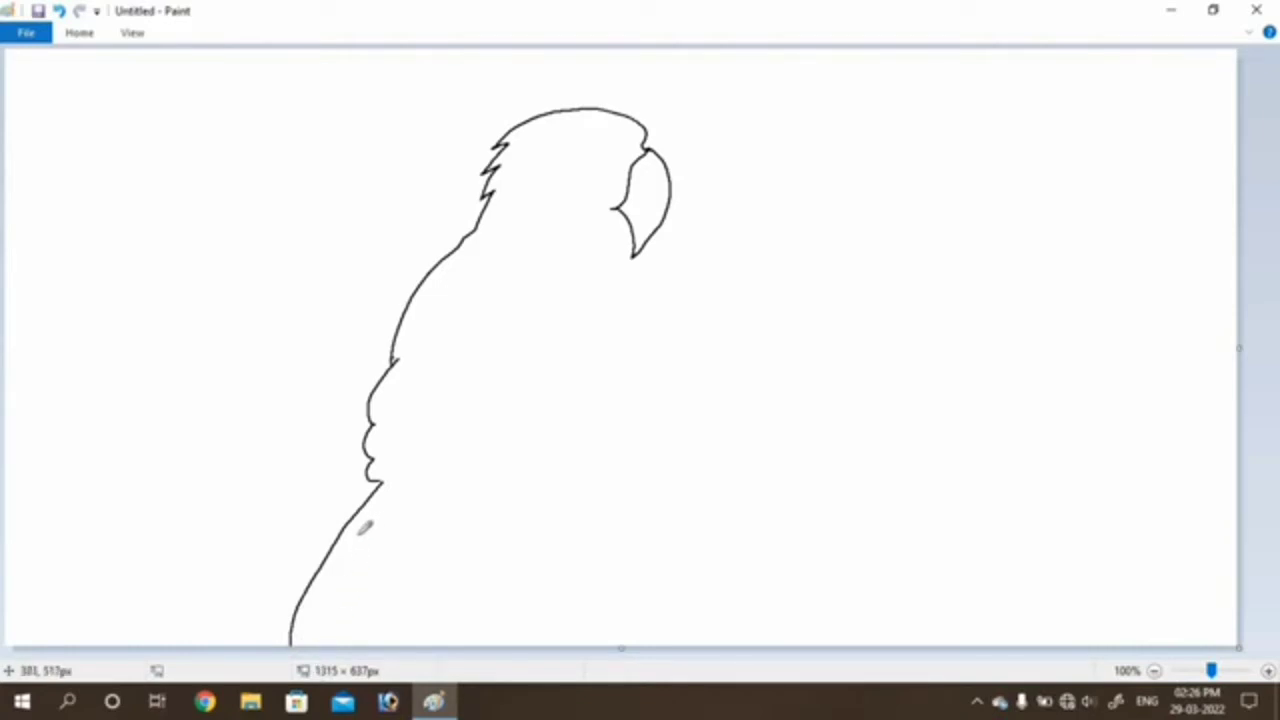
pyautogui.moveTo(361, 532)
pyautogui.mouseDown()
pyautogui.moveTo(318, 632)
pyautogui.moveTo(315, 655)
pyautogui.moveTo(331, 662)
pyautogui.moveTo(365, 632)
pyautogui.moveTo(389, 575)
pyautogui.moveTo(406, 585)
pyautogui.moveTo(446, 553)
pyautogui.moveTo(435, 561)
pyautogui.moveTo(471, 472)
pyautogui.moveTo(529, 453)
pyautogui.moveTo(607, 382)
pyautogui.moveTo(634, 310)
pyautogui.moveTo(634, 231)
pyautogui.mouseUp()
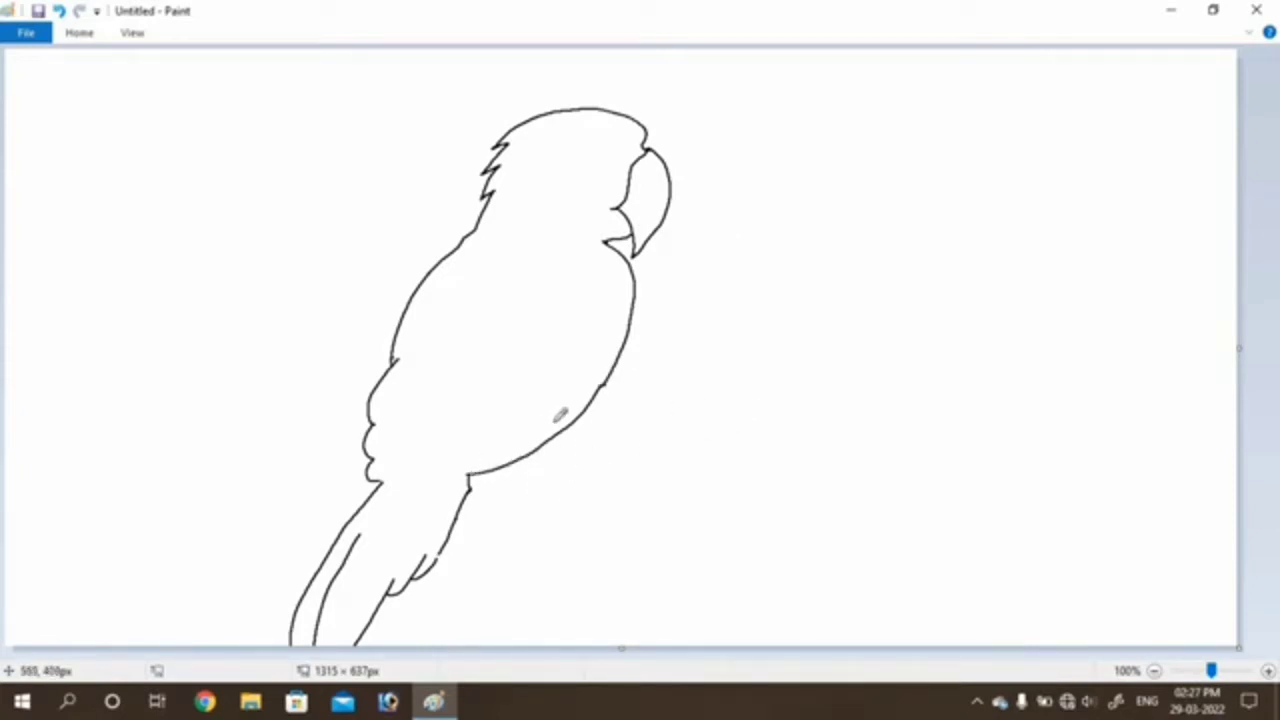
# - Draw a forked branch under the parrot's belly, with its trunk running down beside the tail
pyautogui.click(389, 702)
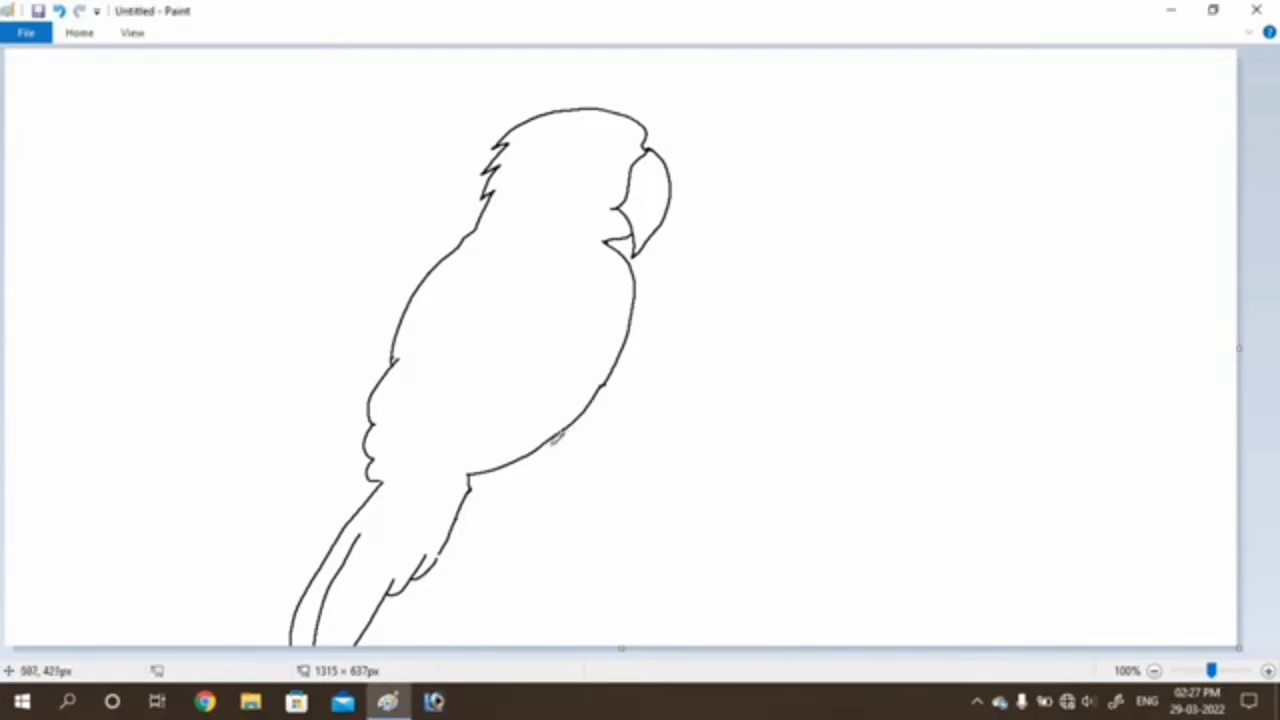
pyautogui.moveTo(550, 439)
pyautogui.mouseDown()
pyautogui.moveTo(694, 367)
pyautogui.moveTo(728, 316)
pyautogui.moveTo(750, 316)
pyautogui.moveTo(736, 353)
pyautogui.moveTo(768, 371)
pyautogui.moveTo(750, 362)
pyautogui.moveTo(814, 354)
pyautogui.moveTo(809, 378)
pyautogui.moveTo(602, 429)
pyautogui.moveTo(480, 516)
pyautogui.moveTo(489, 511)
pyautogui.moveTo(461, 566)
pyautogui.moveTo(470, 646)
pyautogui.moveTo(520, 675)
pyautogui.mouseUp()
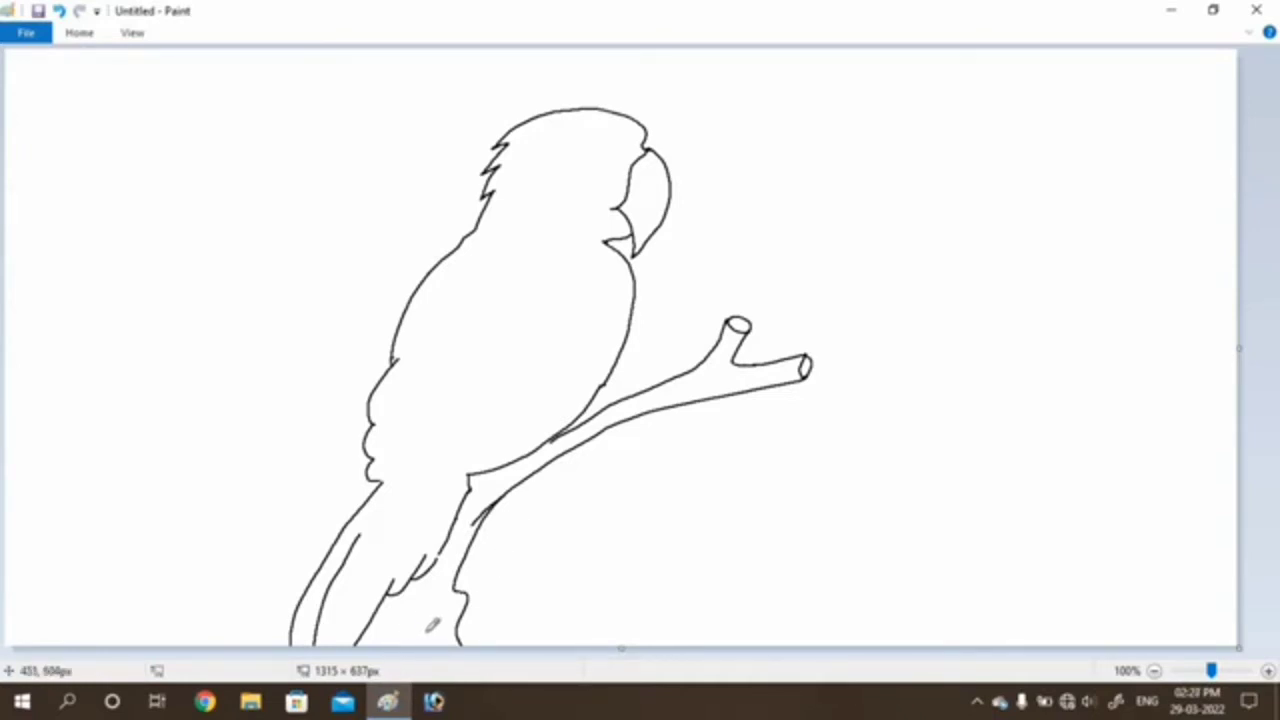
pyautogui.moveTo(428, 566)
pyautogui.mouseDown()
pyautogui.moveTo(429, 614)
pyautogui.moveTo(409, 655)
pyautogui.mouseUp()
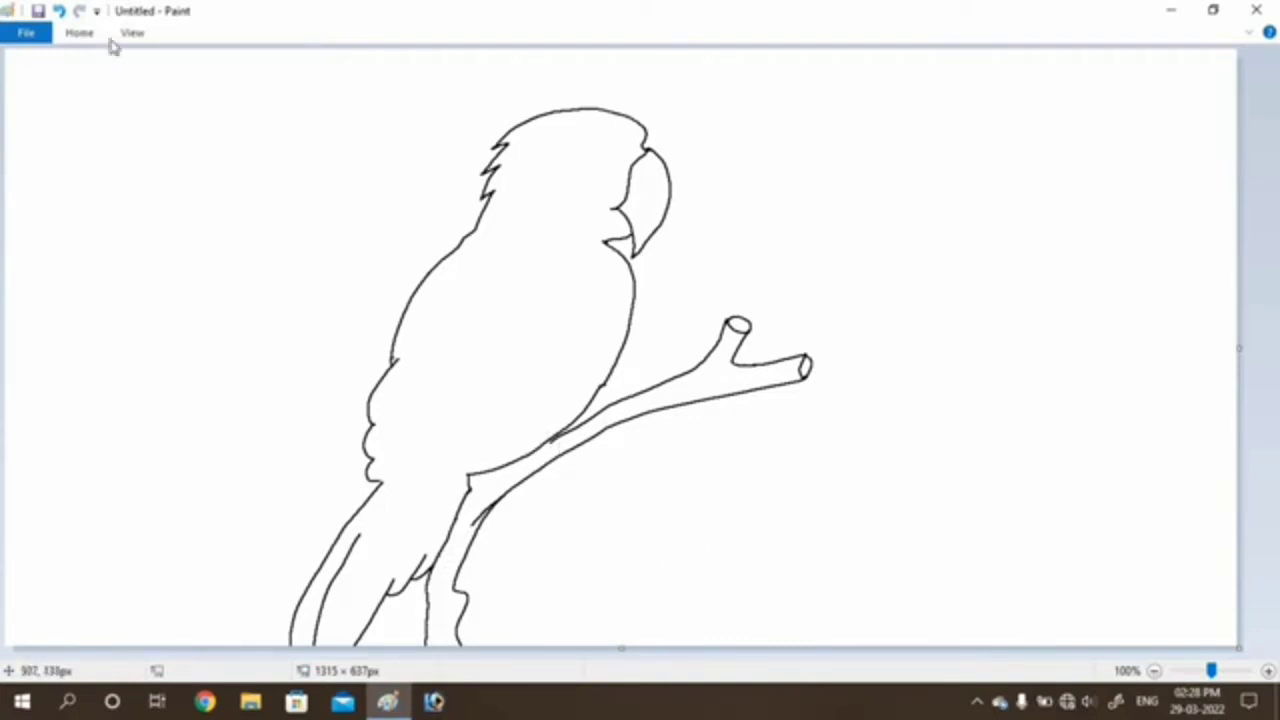
# - Erase parts of the branch's lower edge beneath the belly to make room for the parrot's feet
pyautogui.click(79, 33)
pyautogui.click(229, 93)
pyautogui.moveTo(518, 487); pyautogui.dragTo(543, 470)
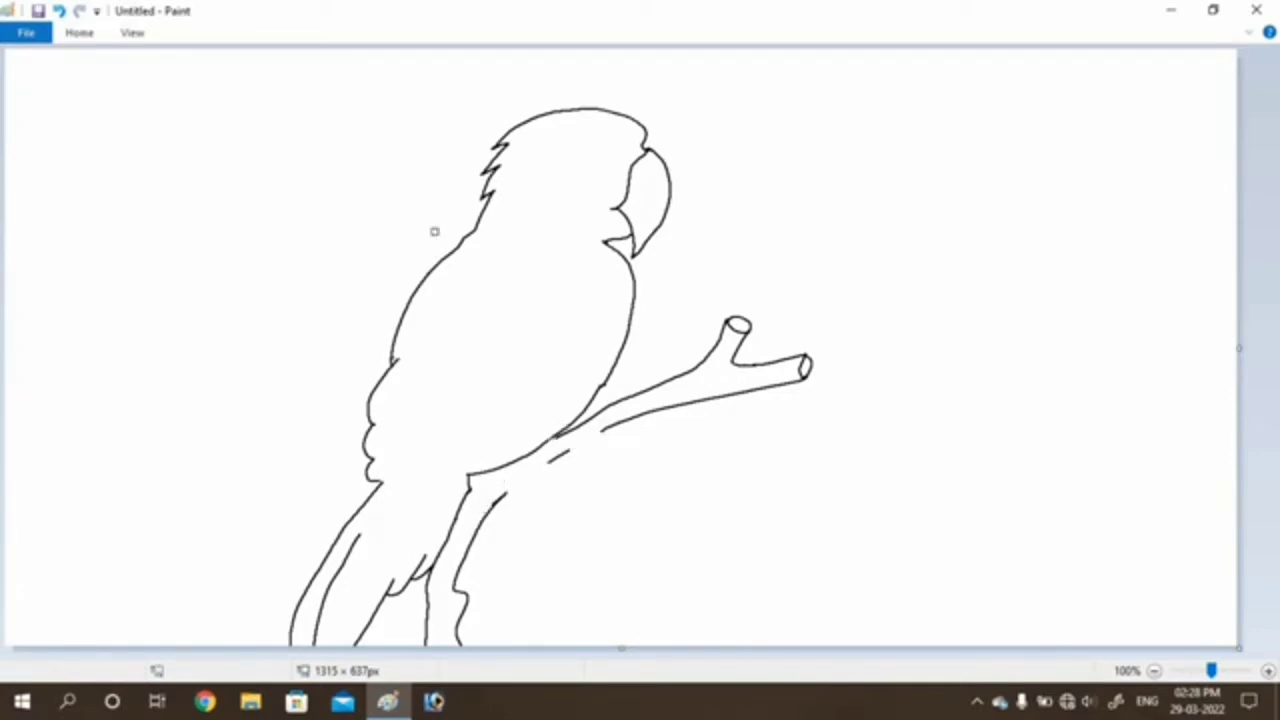
# - Draw the parrot's first foot with the Pencil, gripping the branch near the tail, with claws and toe creases
pyautogui.click(80, 33)
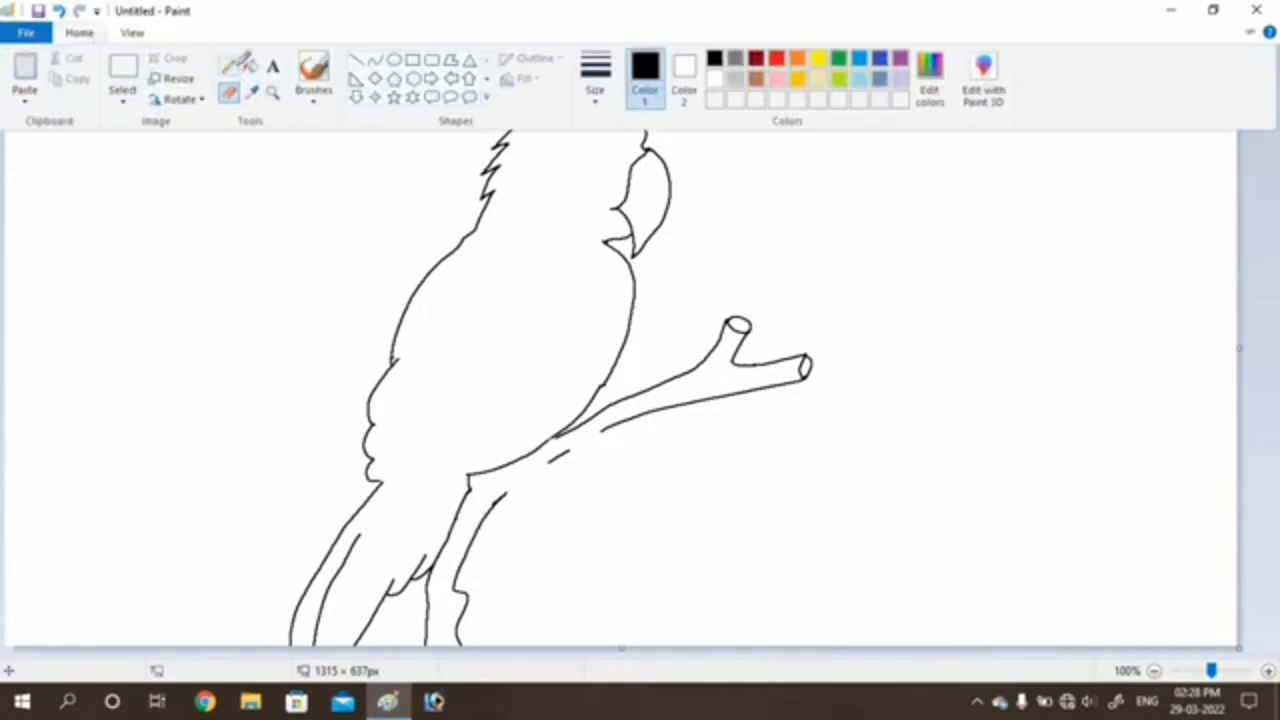
pyautogui.click(229, 63)
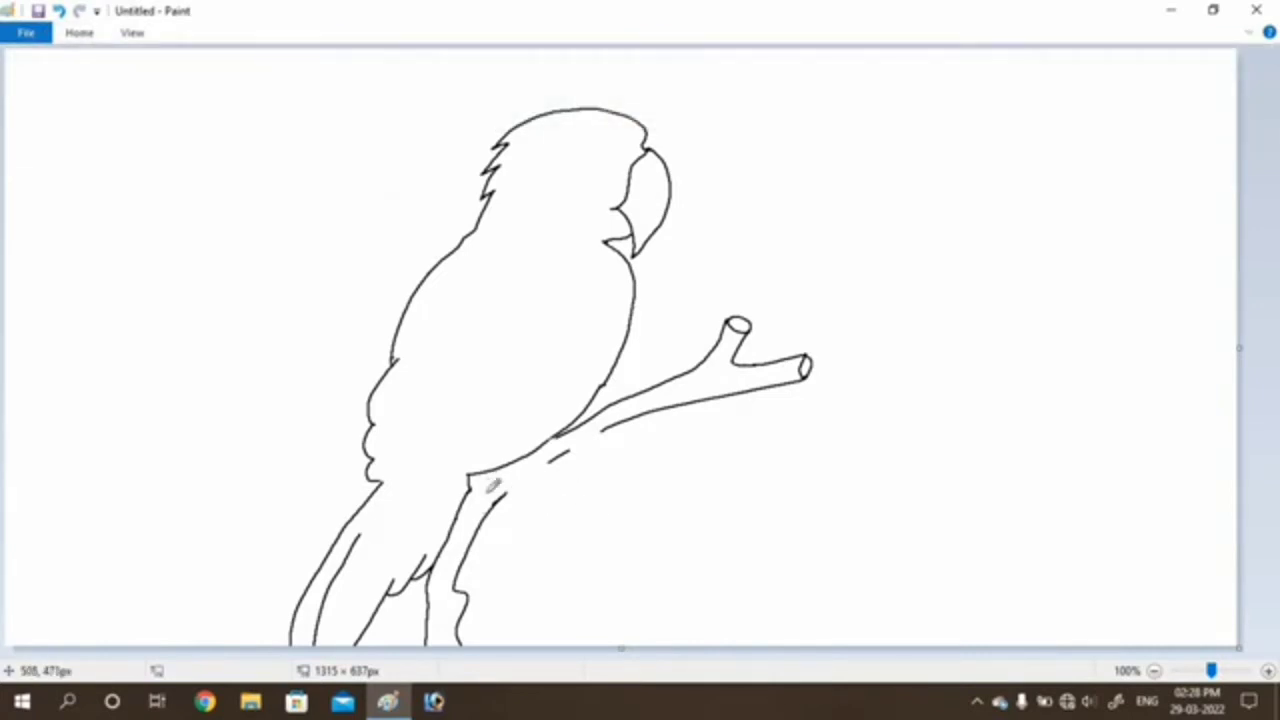
pyautogui.moveTo(480, 467); pyautogui.dragTo(479, 482)
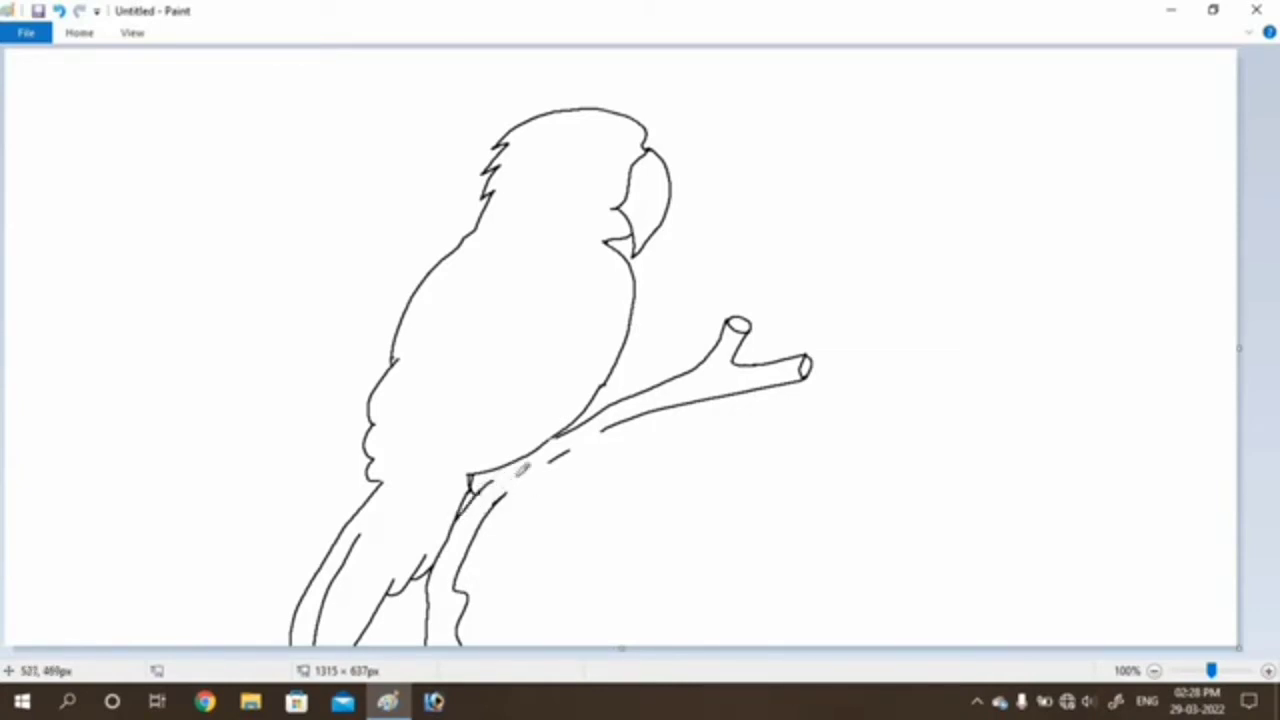
pyautogui.moveTo(486, 482)
pyautogui.mouseDown()
pyautogui.moveTo(532, 485)
pyautogui.moveTo(521, 505)
pyautogui.moveTo(542, 498)
pyautogui.moveTo(538, 446)
pyautogui.mouseUp()
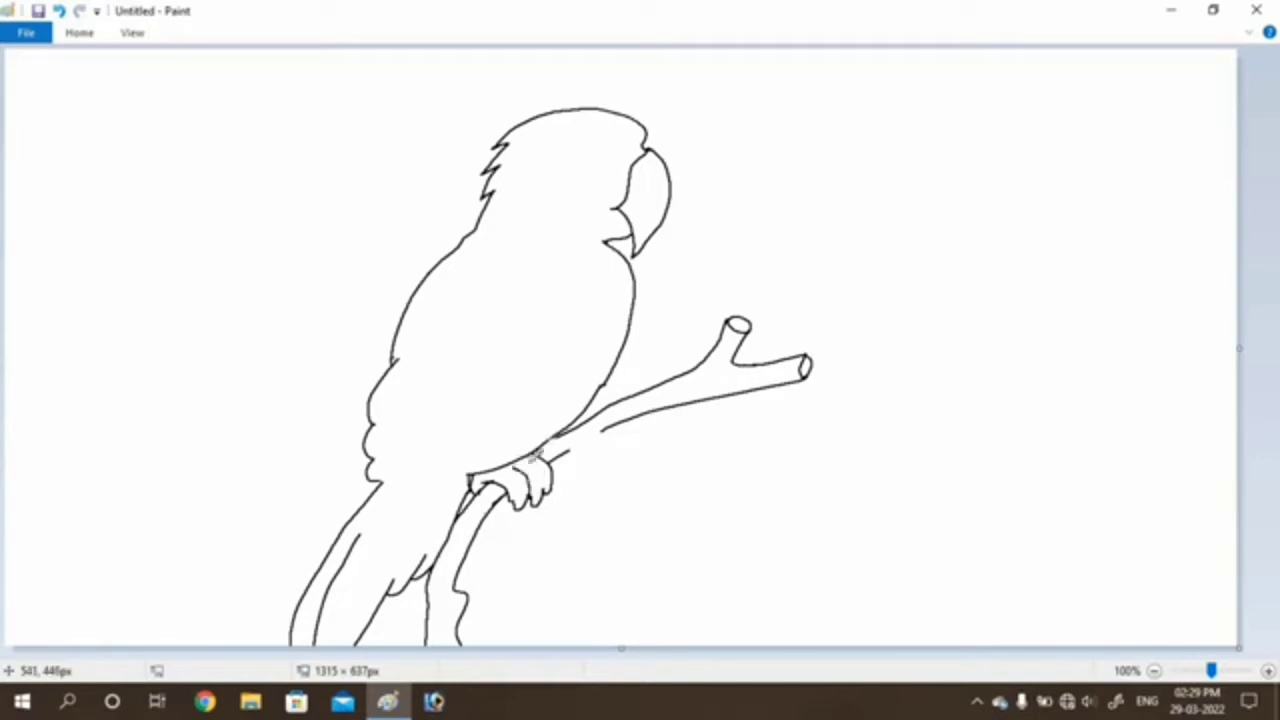
pyautogui.moveTo(546, 495)
pyautogui.mouseDown()
pyautogui.moveTo(525, 460)
pyautogui.moveTo(514, 498)
pyautogui.moveTo(514, 476)
pyautogui.moveTo(536, 458)
pyautogui.mouseUp()
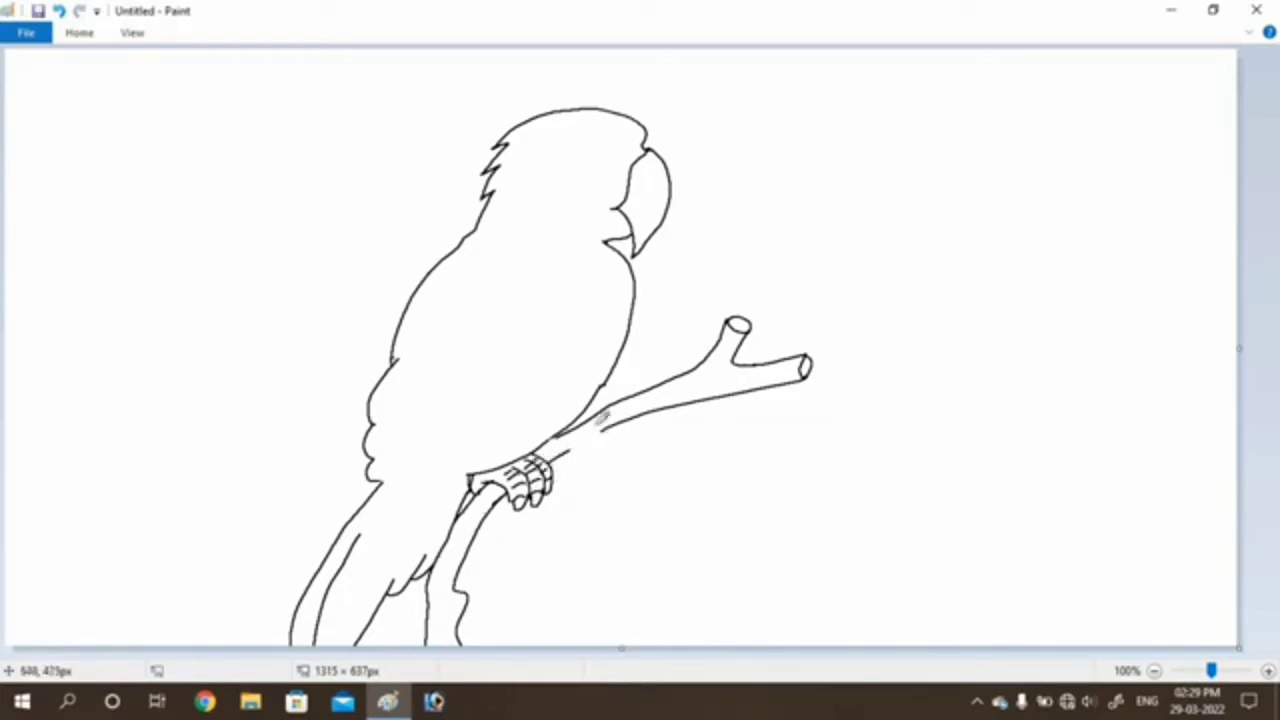
# - Draw the second foot farther along the branch, with claws and short crease lines across the toes
pyautogui.moveTo(560, 432)
pyautogui.mouseDown()
pyautogui.moveTo(606, 440)
pyautogui.moveTo(612, 420)
pyautogui.moveTo(592, 401)
pyautogui.mouseUp()
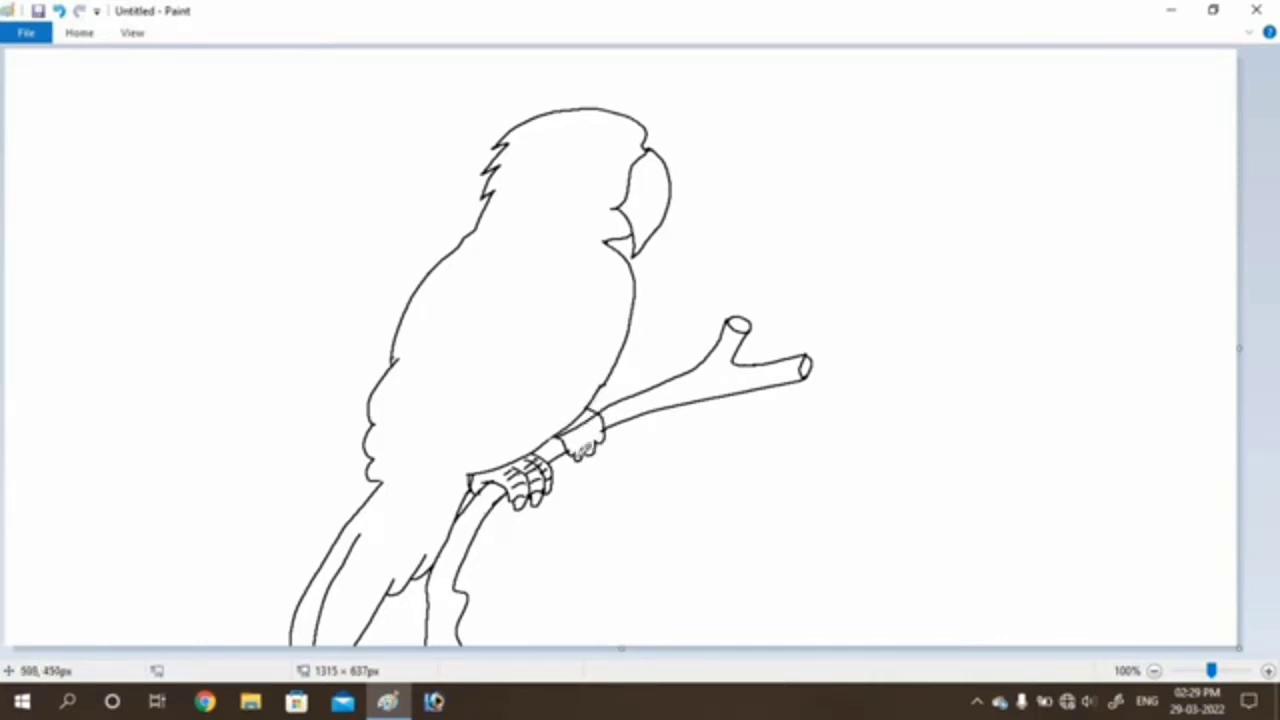
pyautogui.click(82, 34)
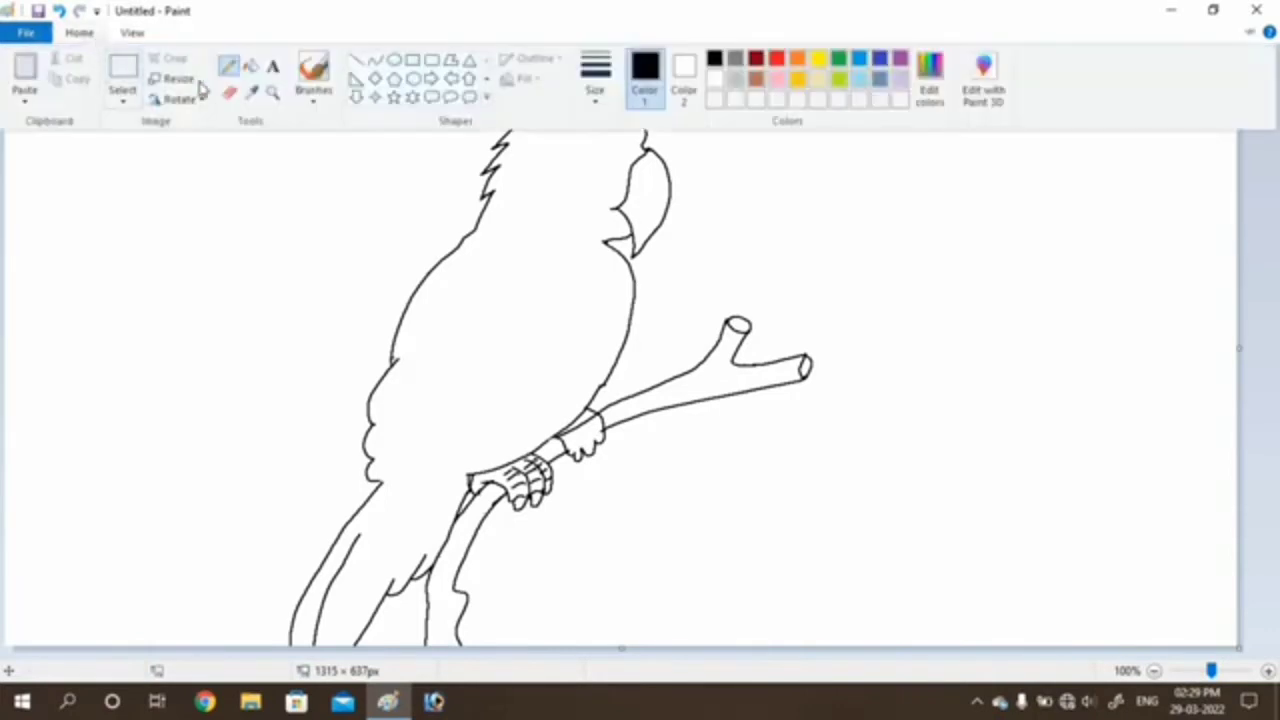
pyautogui.click(229, 91)
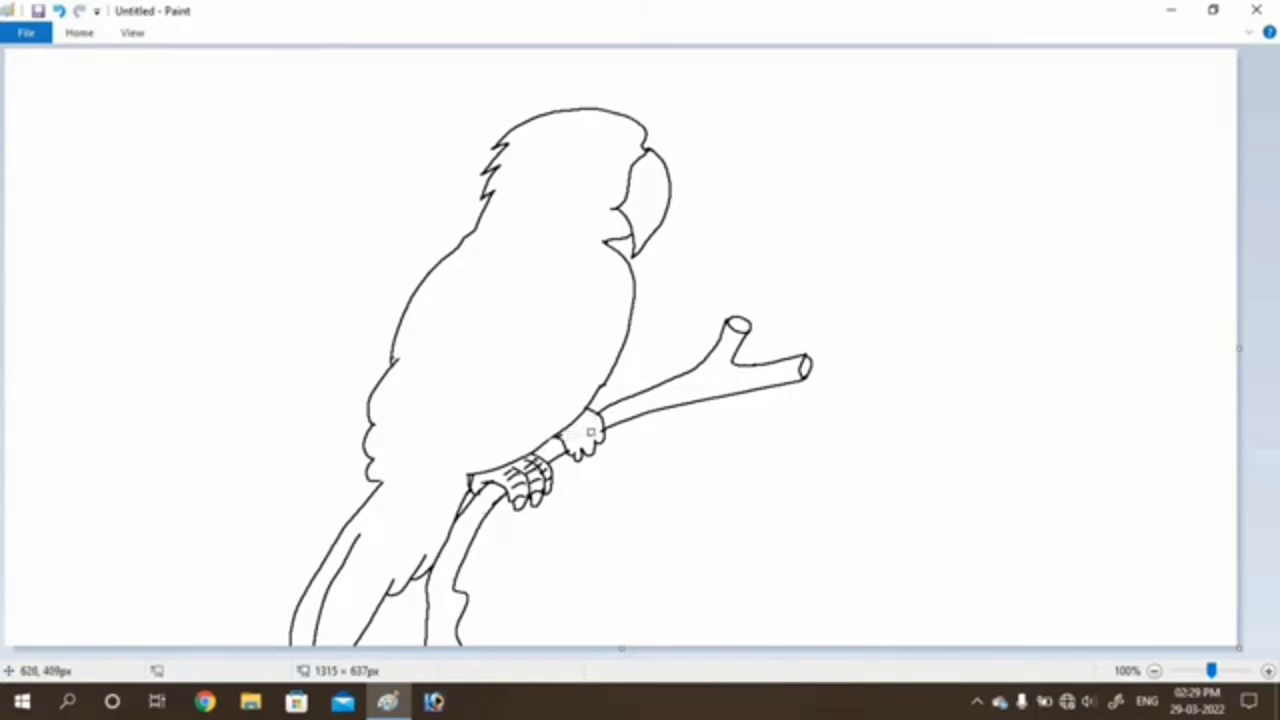
pyautogui.click(83, 34)
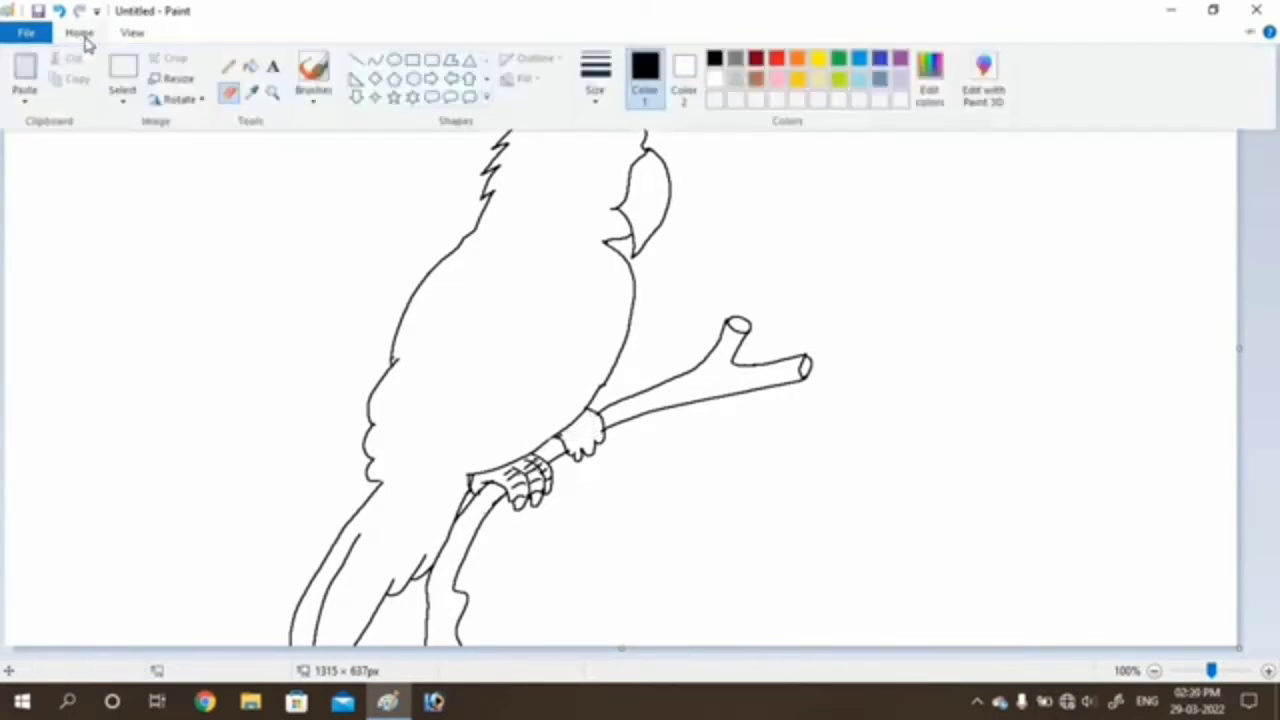
pyautogui.click(231, 66)
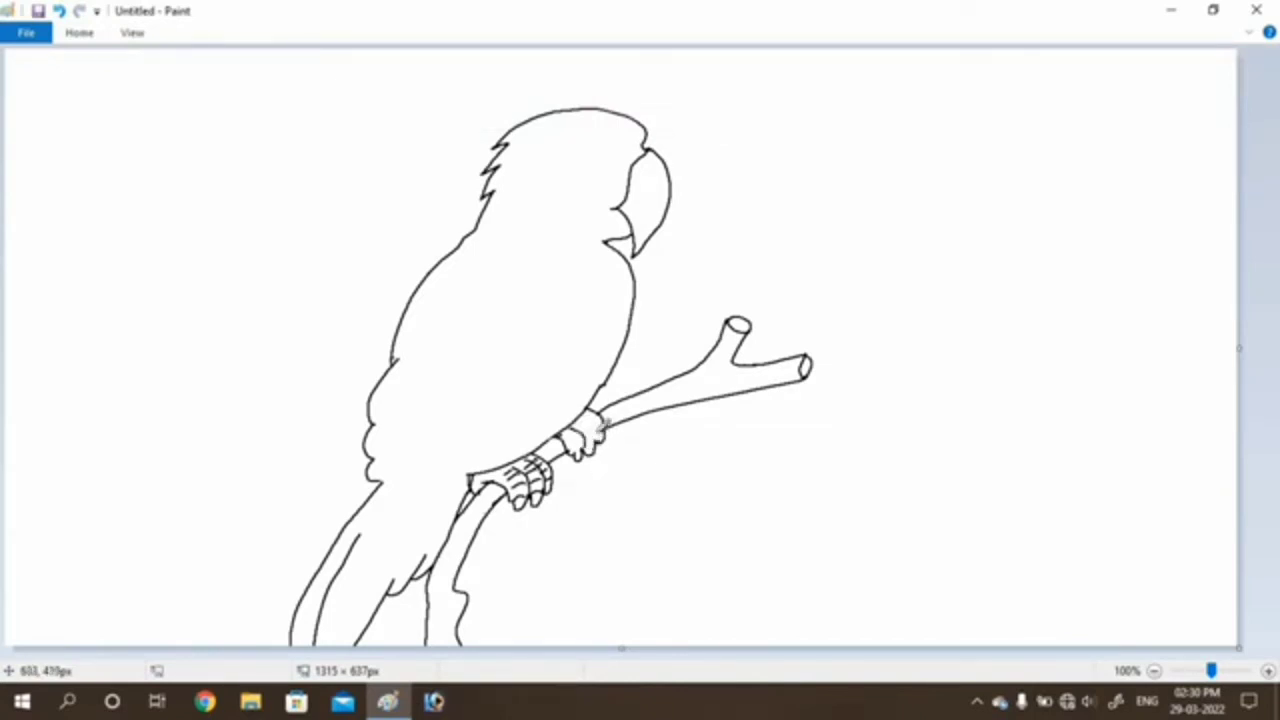
pyautogui.moveTo(597, 437)
pyautogui.mouseDown()
pyautogui.moveTo(579, 416)
pyautogui.moveTo(577, 433)
pyautogui.moveTo(588, 431)
pyautogui.mouseUp()
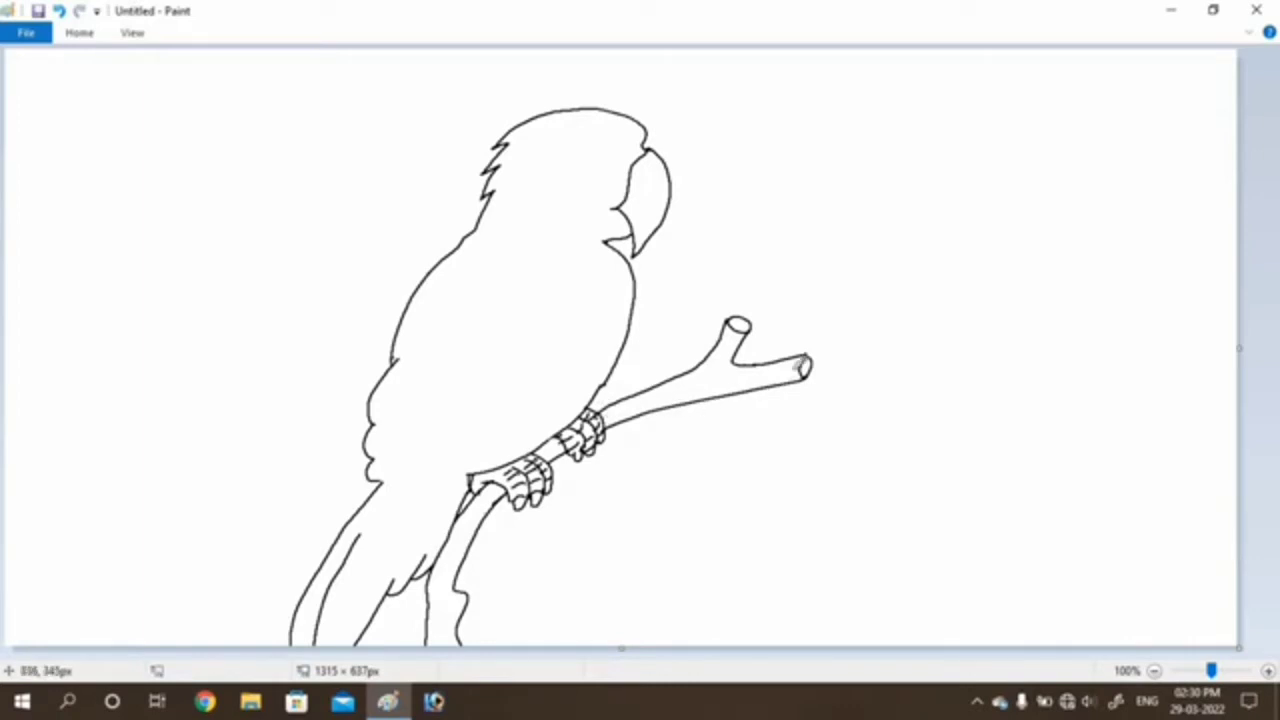
# - Add inner grain lines along the branch from the cut end down through the trunk
pyautogui.moveTo(799, 351)
pyautogui.mouseDown()
pyautogui.moveTo(647, 405)
pyautogui.moveTo(777, 358)
pyautogui.moveTo(660, 379)
pyautogui.moveTo(480, 497)
pyautogui.moveTo(450, 578)
pyautogui.moveTo(455, 648)
pyautogui.mouseUp()
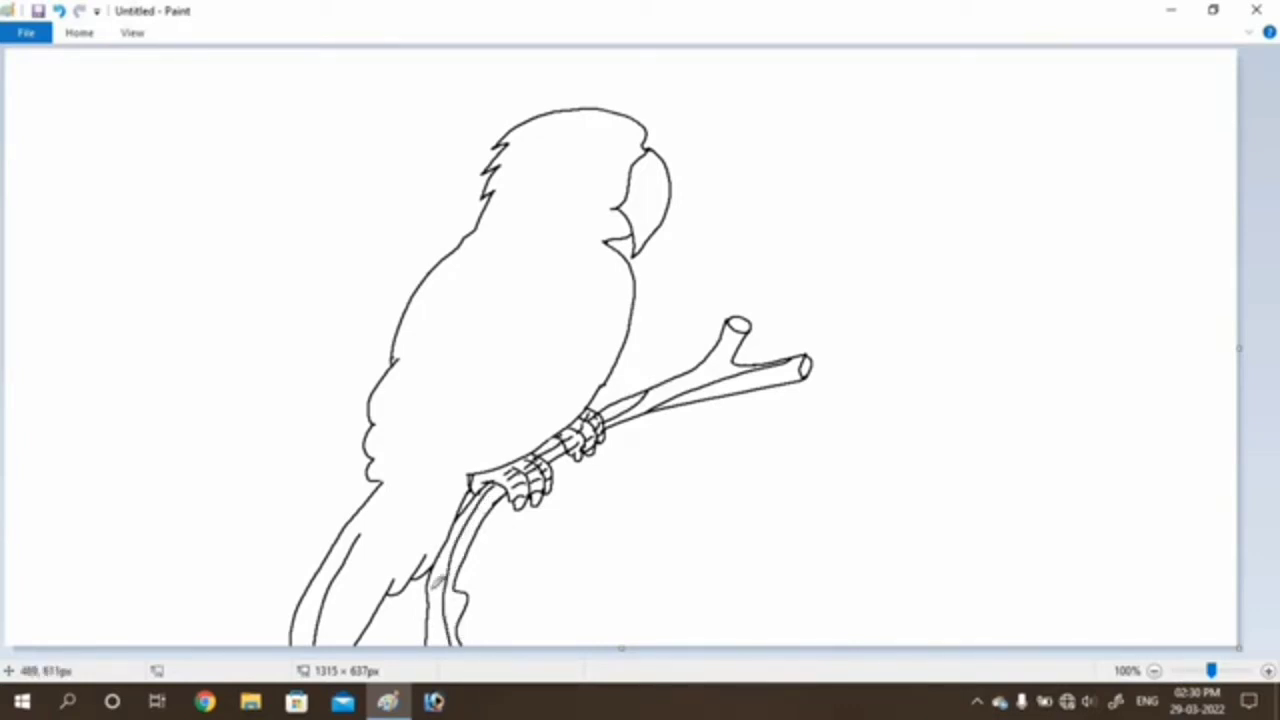
pyautogui.moveTo(430, 588); pyautogui.dragTo(428, 644)
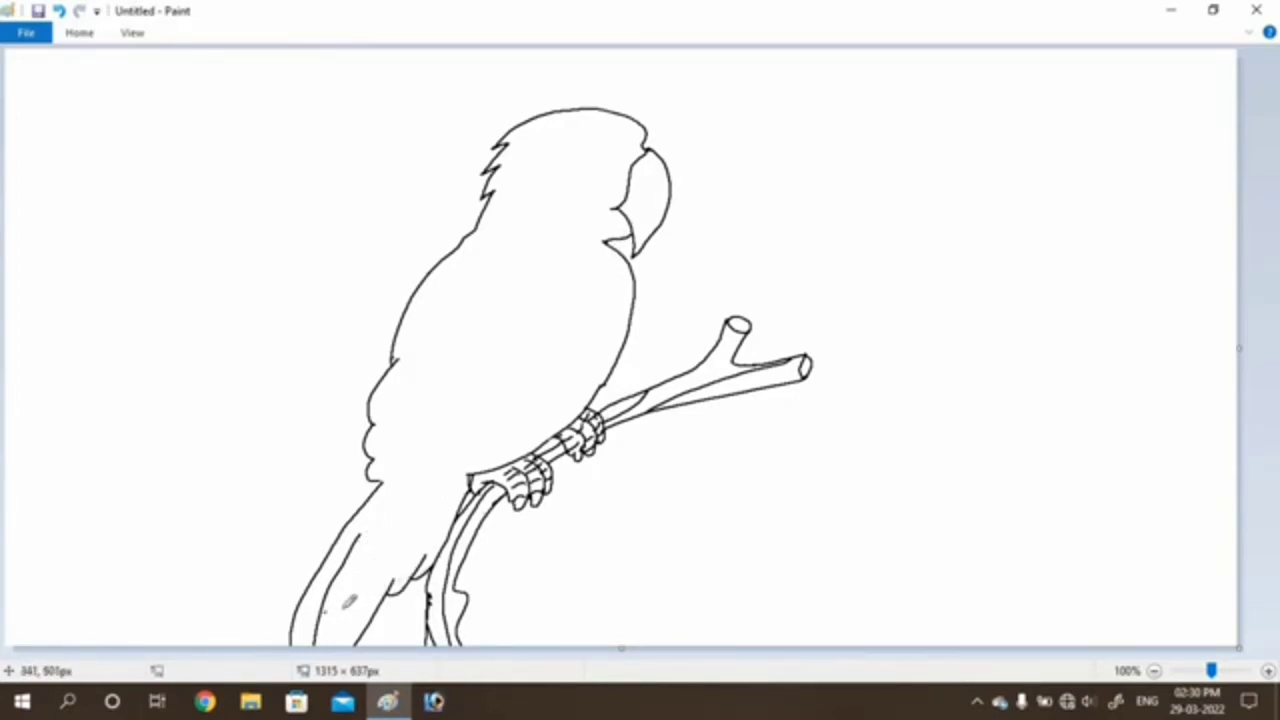
# - Draw the folded wing's outline from the shoulder down to the tail, and add feather lines on the tail
pyautogui.moveTo(337, 603)
pyautogui.mouseDown()
pyautogui.moveTo(376, 572)
pyautogui.moveTo(355, 579)
pyautogui.moveTo(407, 543)
pyautogui.moveTo(553, 356)
pyautogui.mouseUp()
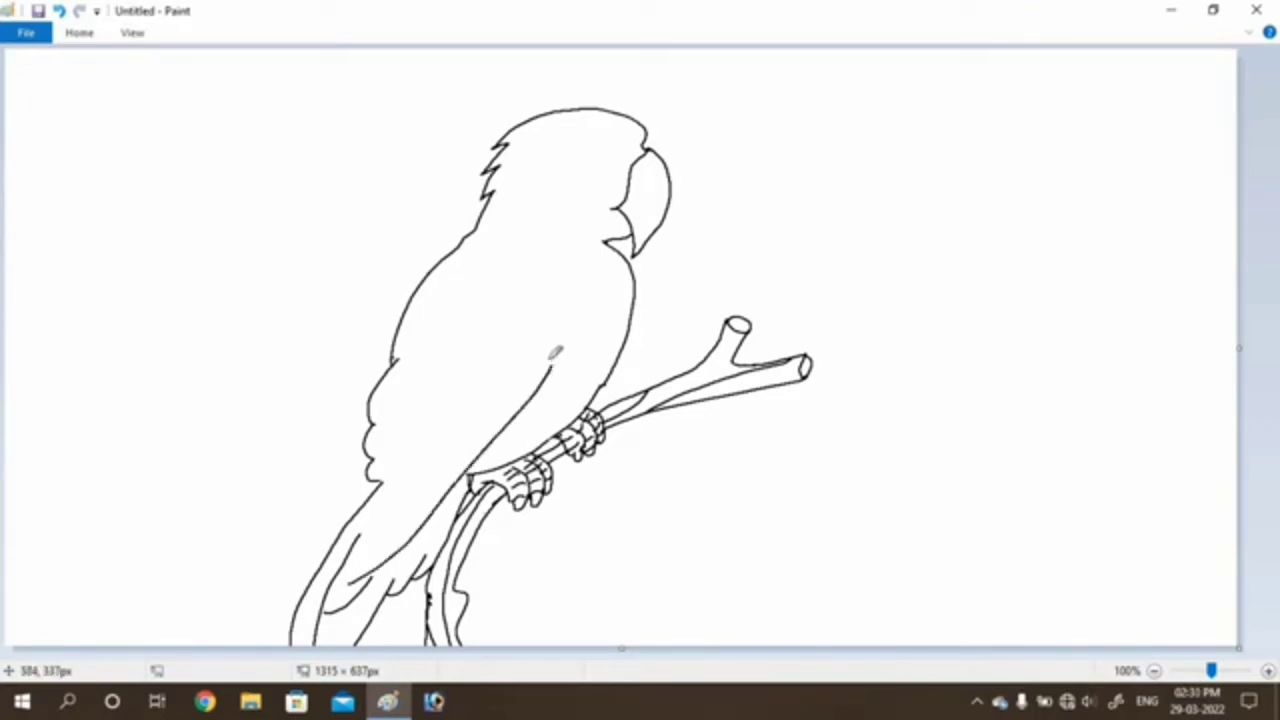
pyautogui.hotkey('ctrl', 'z')
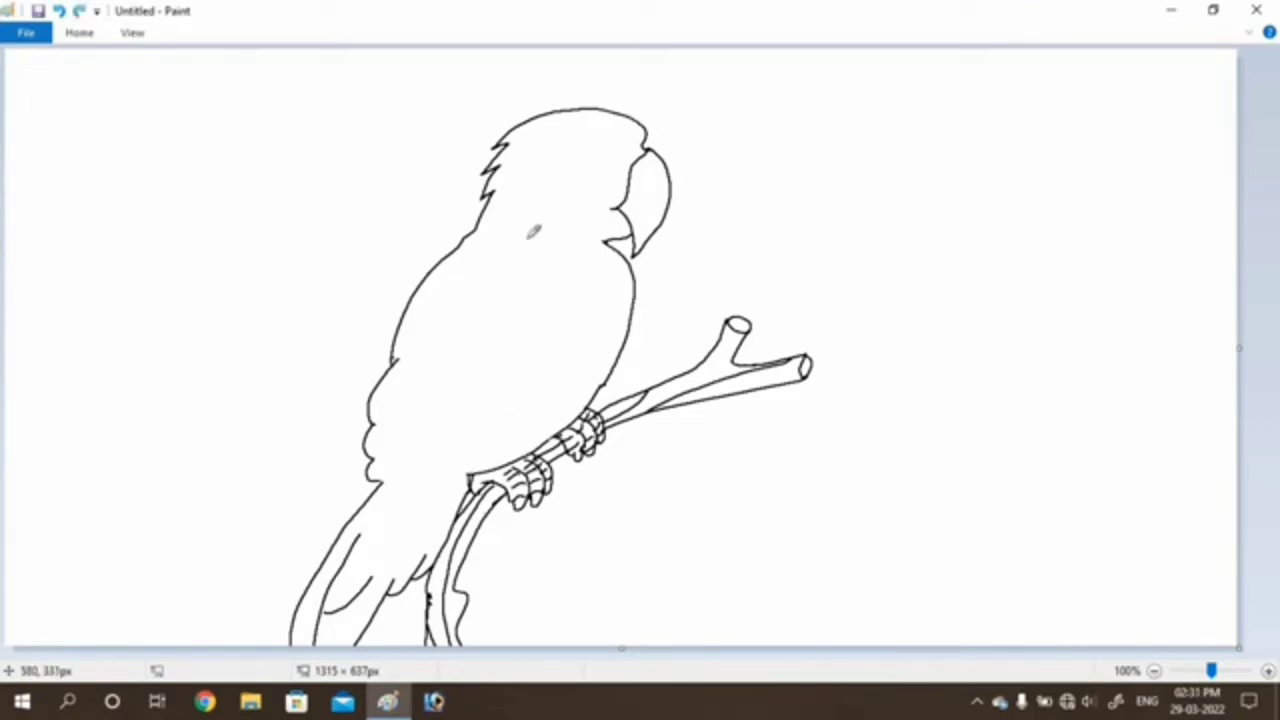
pyautogui.moveTo(463, 244)
pyautogui.mouseDown()
pyautogui.moveTo(552, 224)
pyautogui.moveTo(540, 228)
pyautogui.moveTo(576, 260)
pyautogui.moveTo(570, 318)
pyautogui.moveTo(514, 424)
pyautogui.moveTo(420, 512)
pyautogui.moveTo(460, 497)
pyautogui.moveTo(420, 515)
pyautogui.moveTo(448, 505)
pyautogui.moveTo(442, 494)
pyautogui.moveTo(320, 600)
pyautogui.mouseUp()
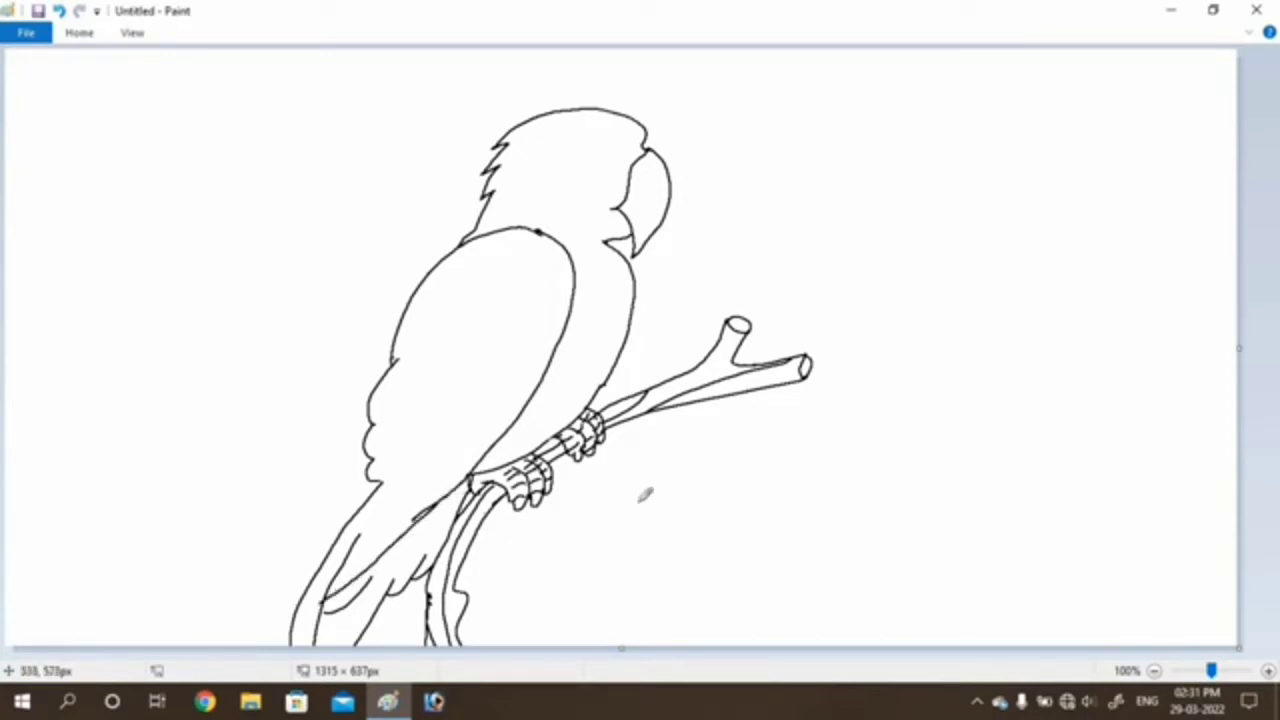
pyautogui.moveTo(425, 555); pyautogui.dragTo(416, 574)
# - Outline a curved patch behind the beak and fill it with black
pyautogui.moveTo(637, 150)
pyautogui.mouseDown()
pyautogui.moveTo(588, 216)
pyautogui.moveTo(594, 240)
pyautogui.moveTo(632, 226)
pyautogui.mouseUp()
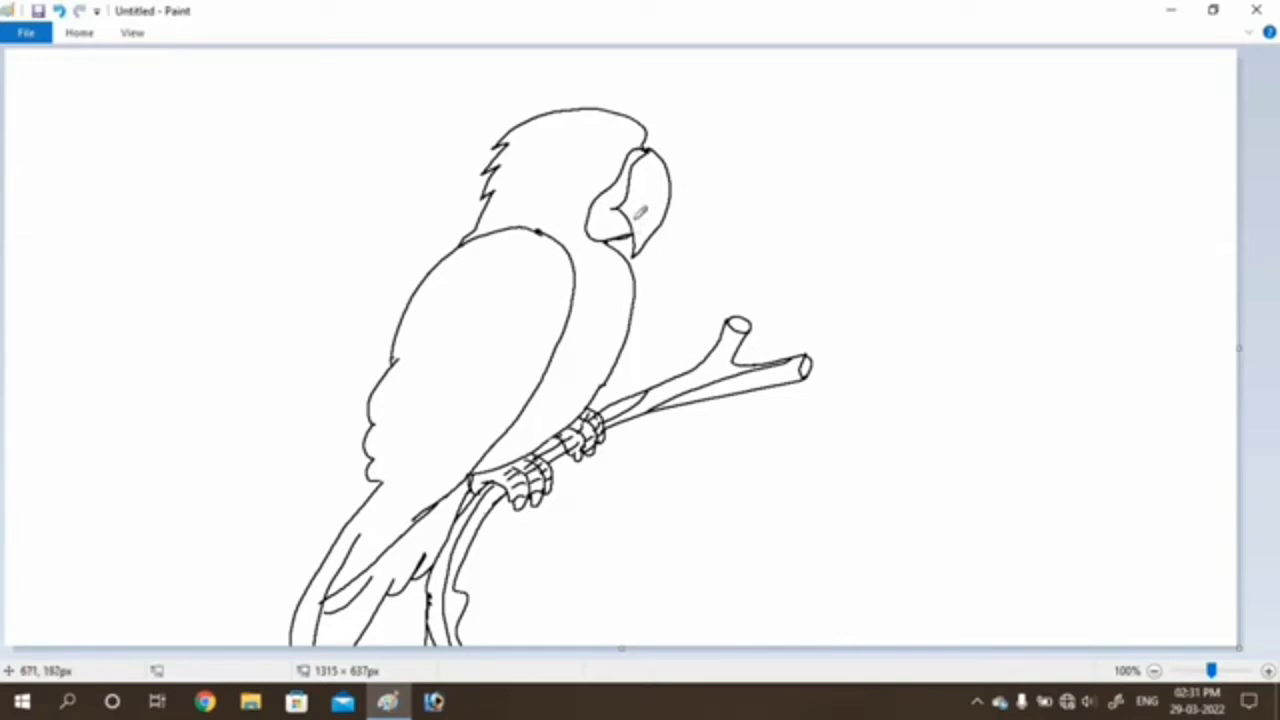
pyautogui.click(72, 36)
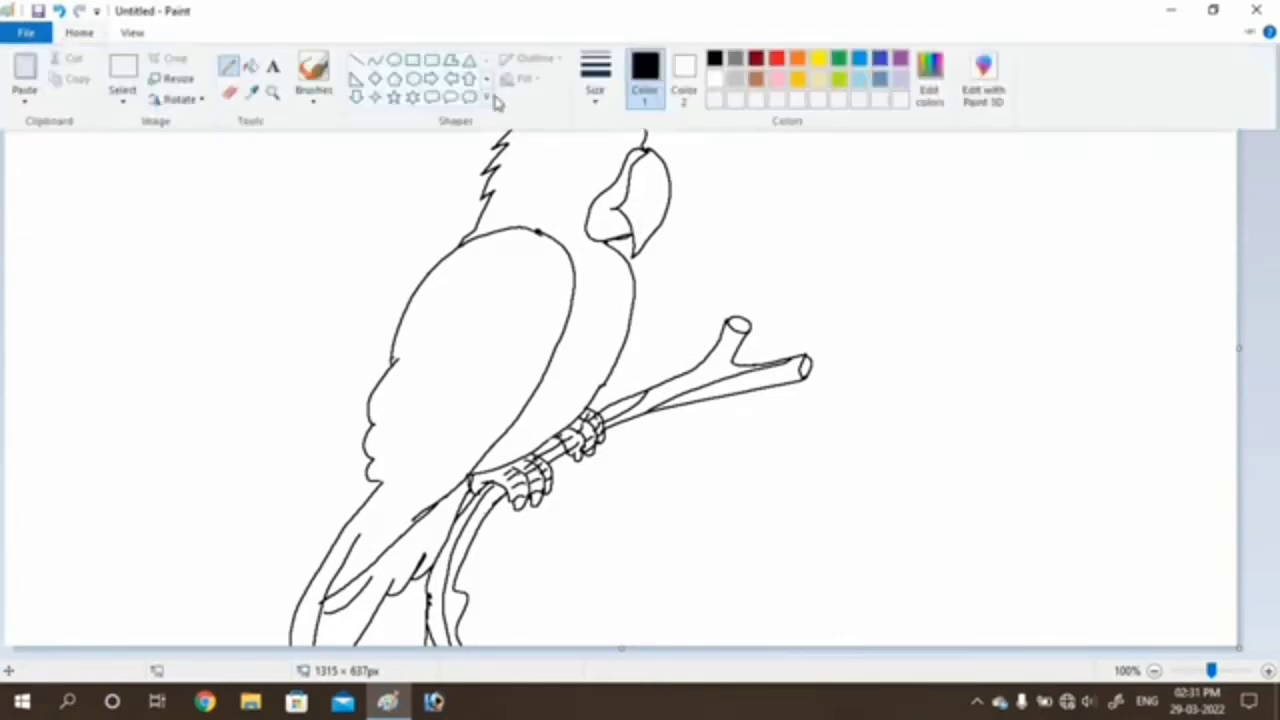
pyautogui.click(250, 66)
pyautogui.click(618, 212)
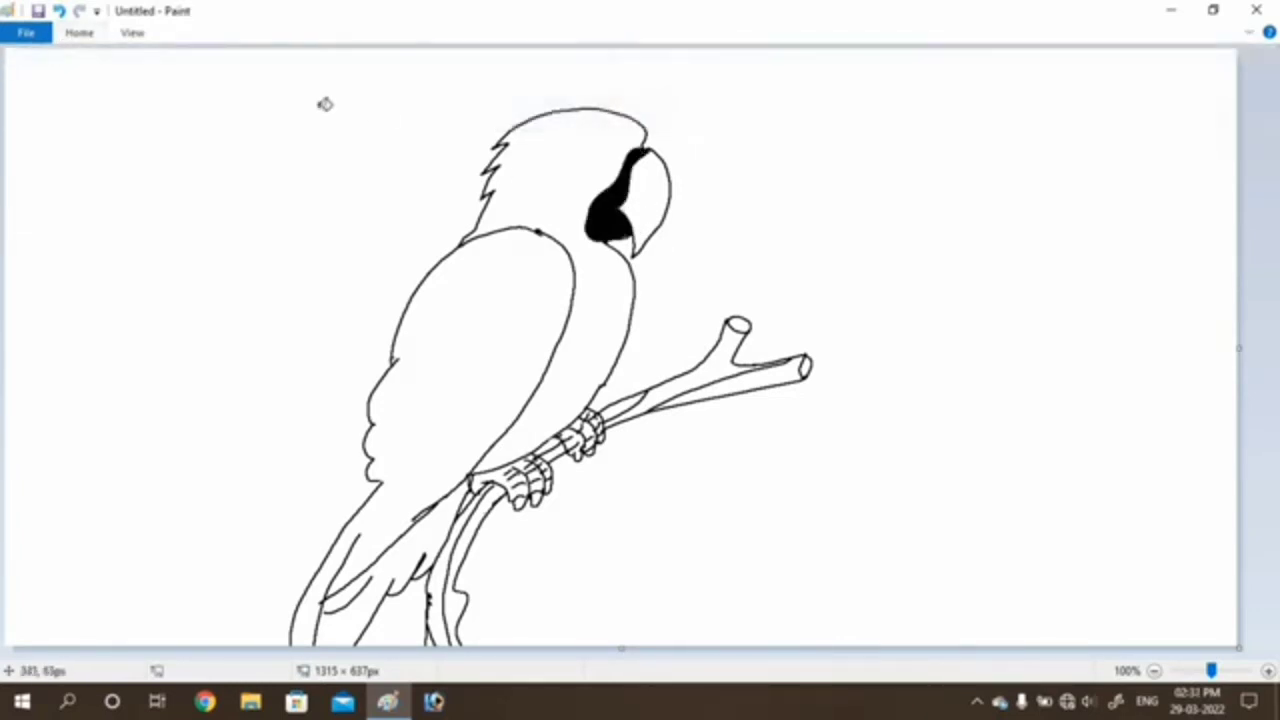
# - Draw the parrot's eye on the head with the Pencil and darken its pupil
pyautogui.click(76, 36)
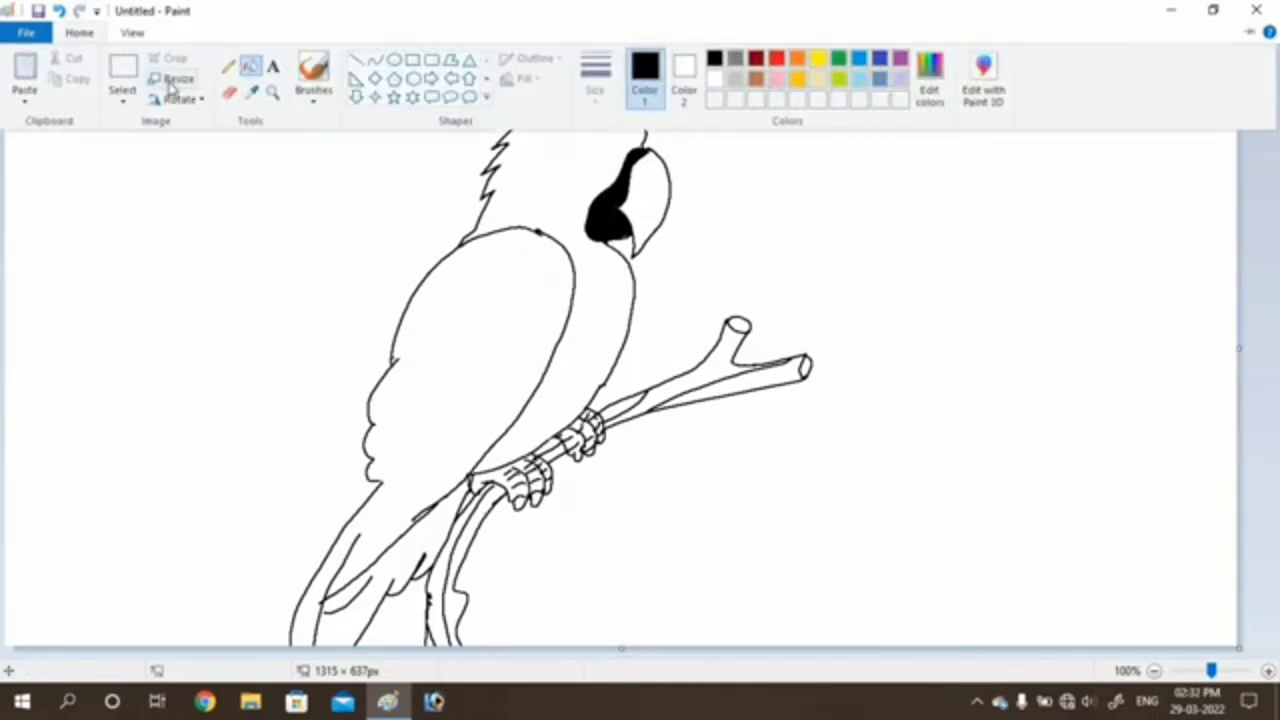
pyautogui.click(229, 66)
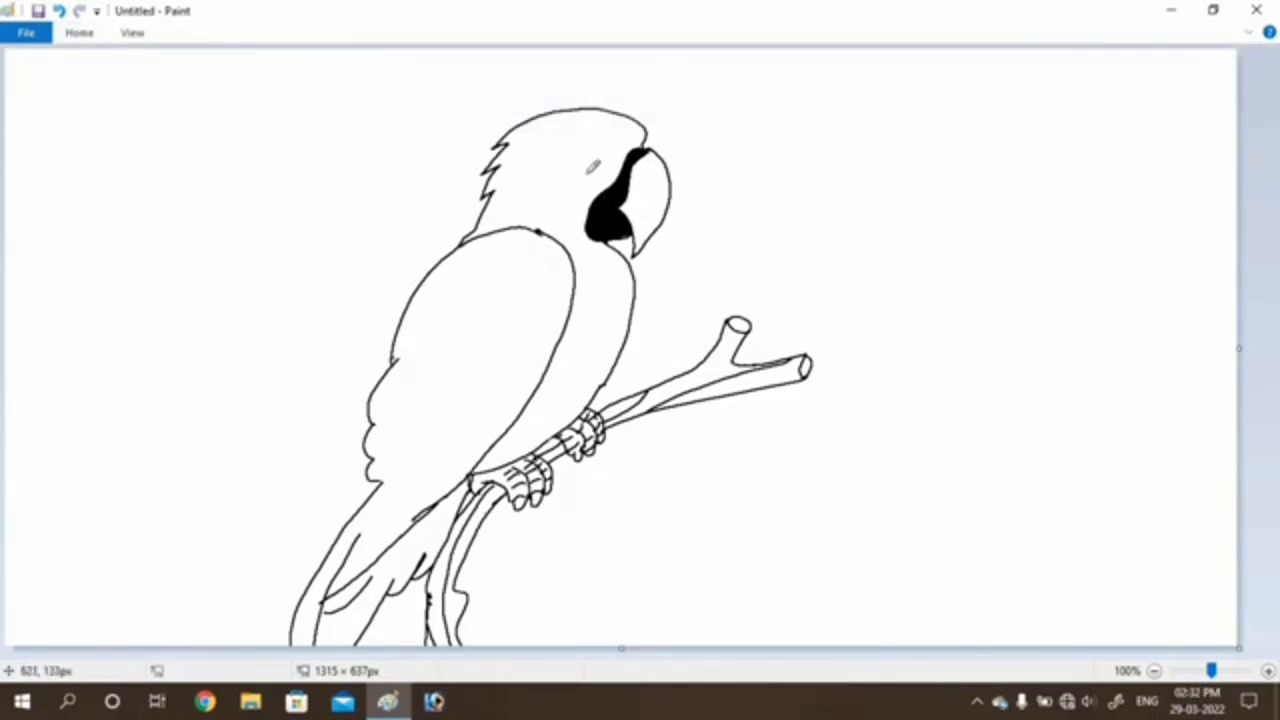
pyautogui.moveTo(576, 174); pyautogui.dragTo(584, 152)
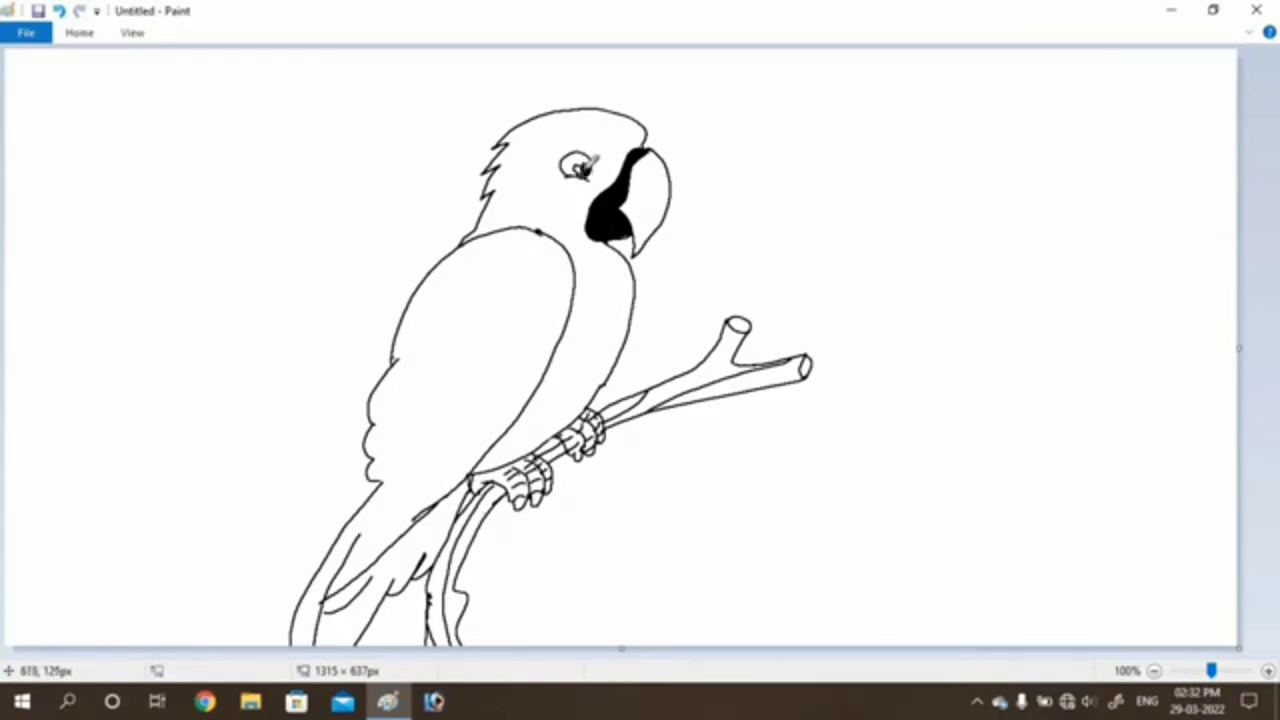
pyautogui.moveTo(584, 168); pyautogui.dragTo(580, 170)
# - Set the drawing color to the light pink swatch among the basic colors of the Edit Colors dialog
pyautogui.click(78, 36)
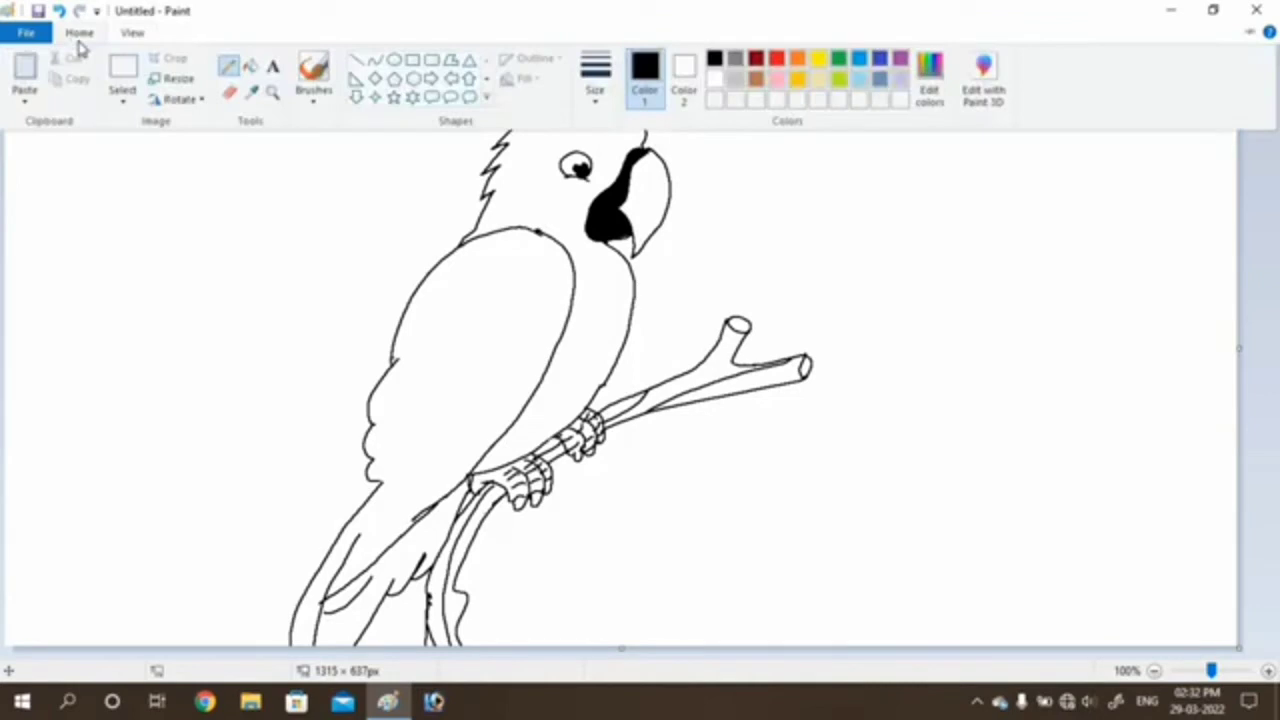
pyautogui.click(779, 62)
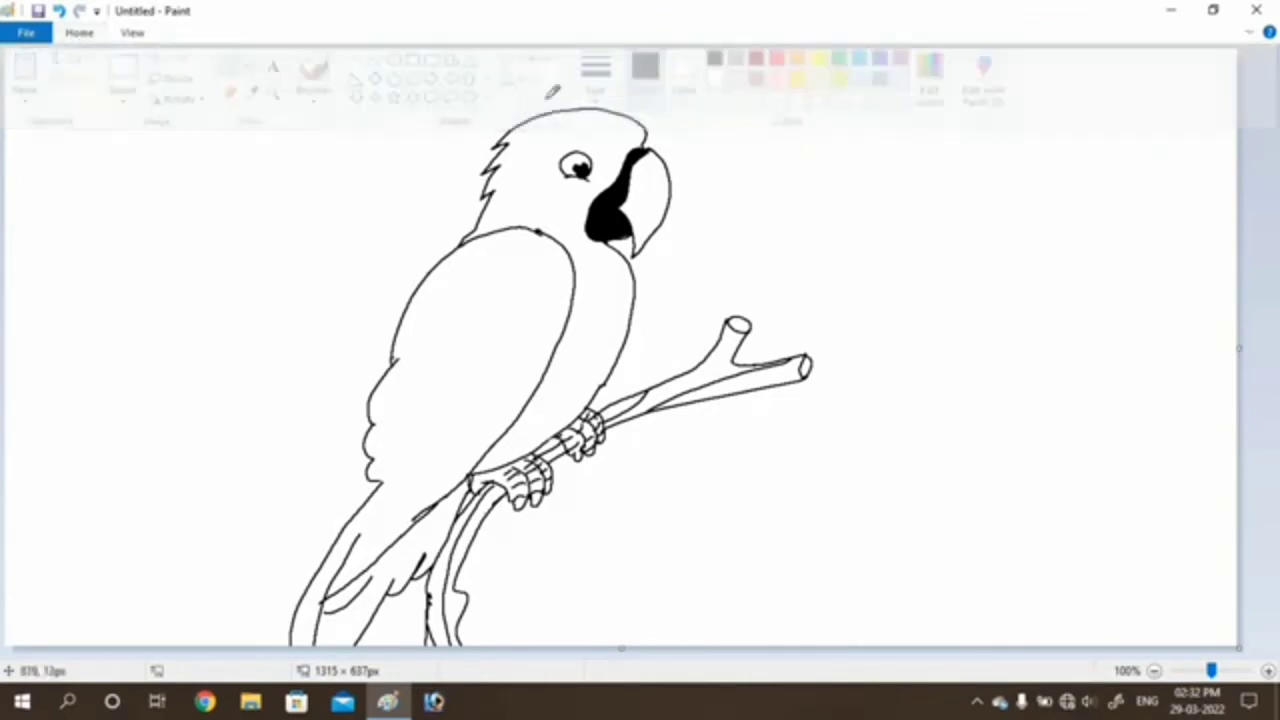
pyautogui.click(79, 33)
pyautogui.click(930, 78)
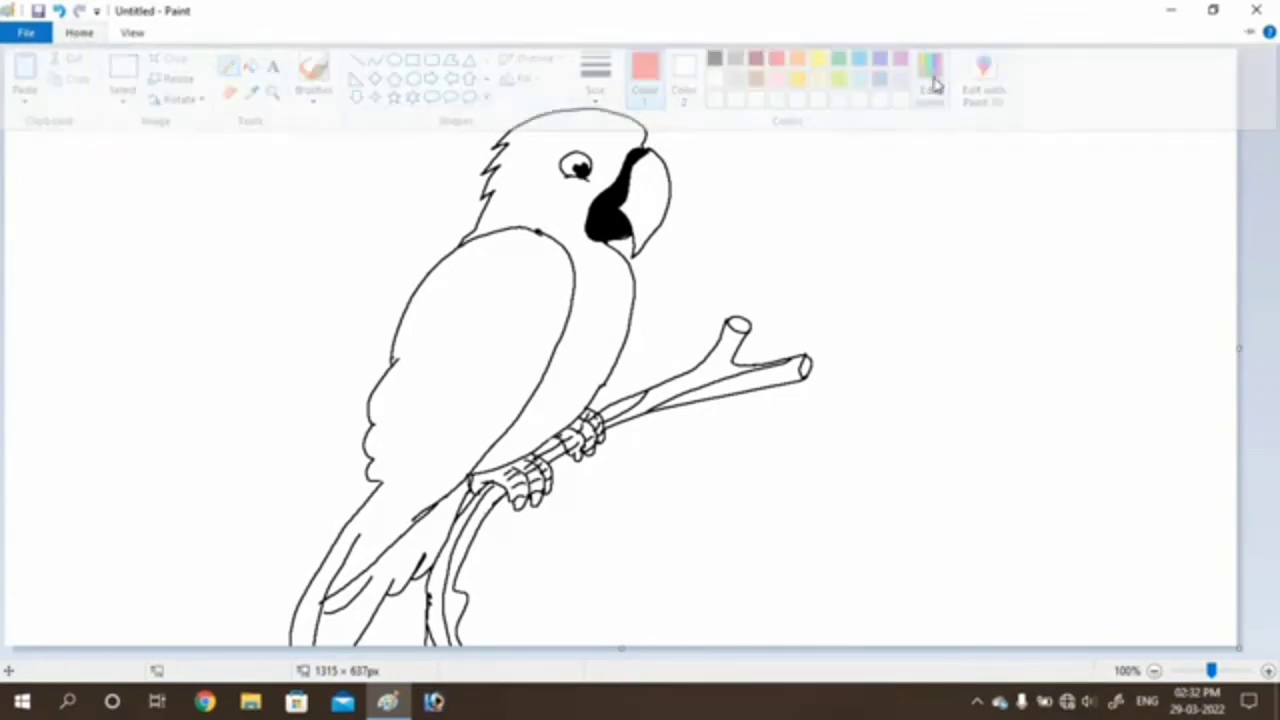
pyautogui.click(619, 265)
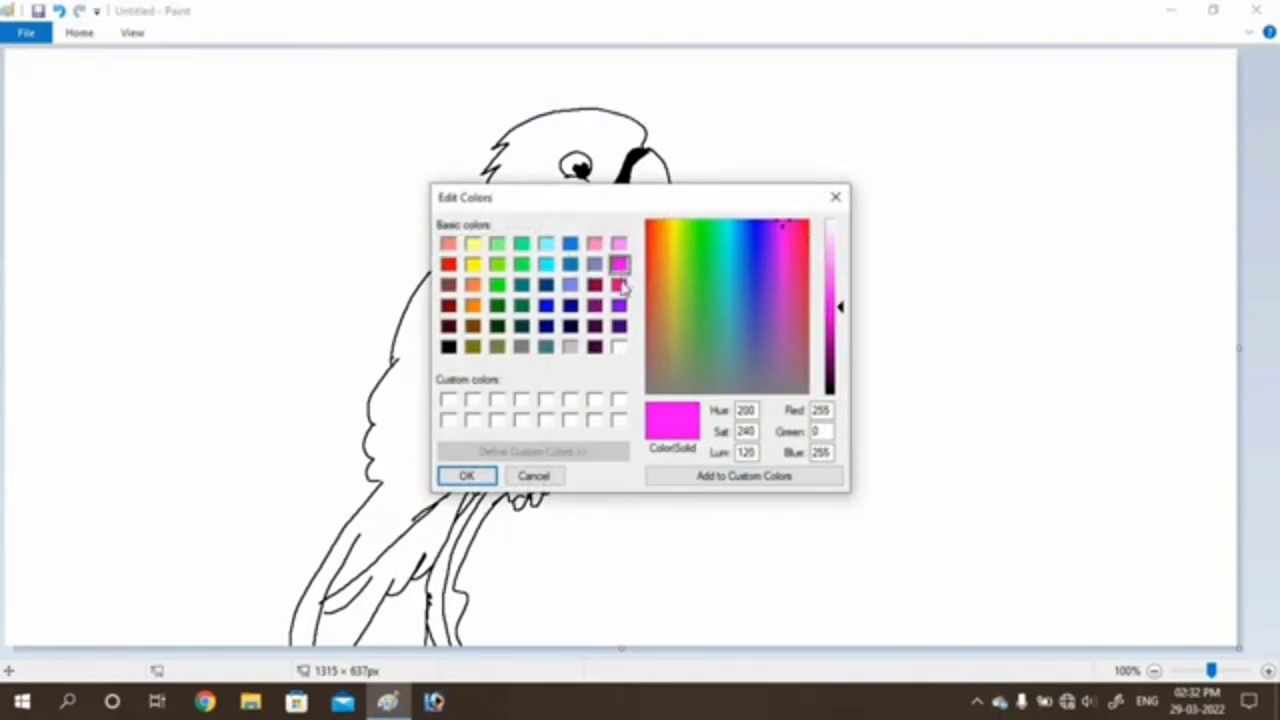
pyautogui.click(620, 286)
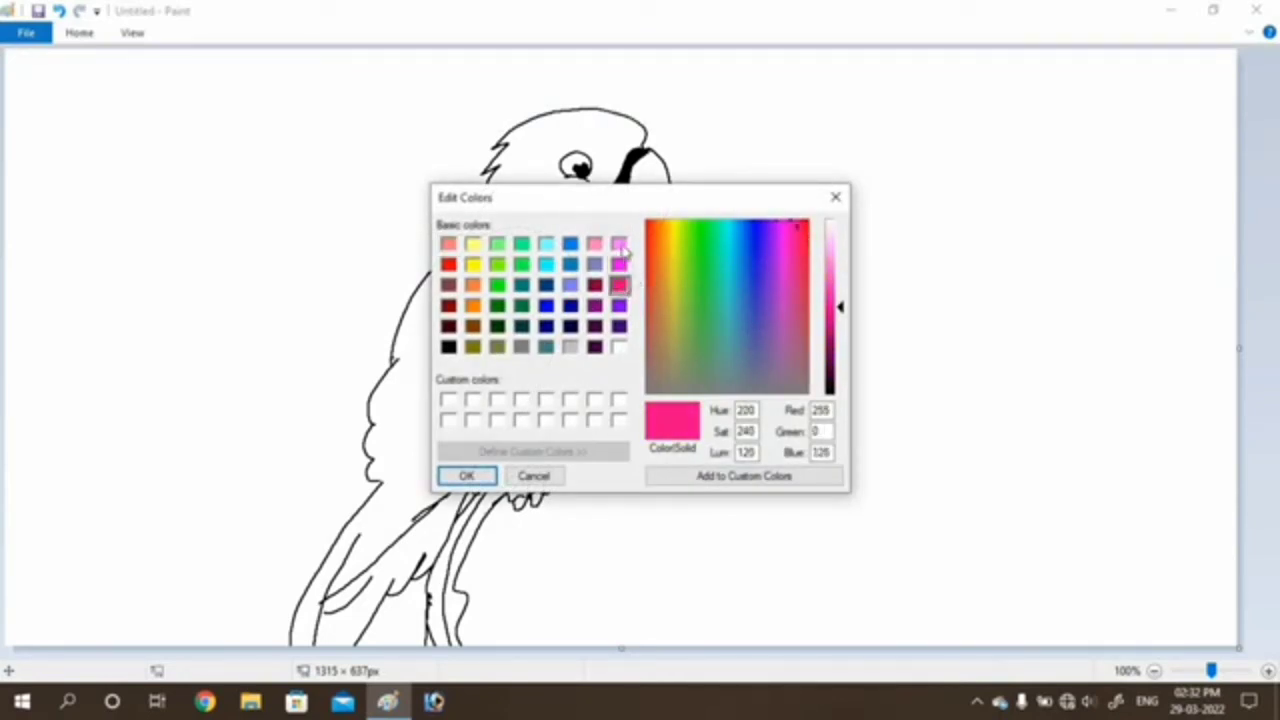
pyautogui.click(620, 246)
pyautogui.click(595, 244)
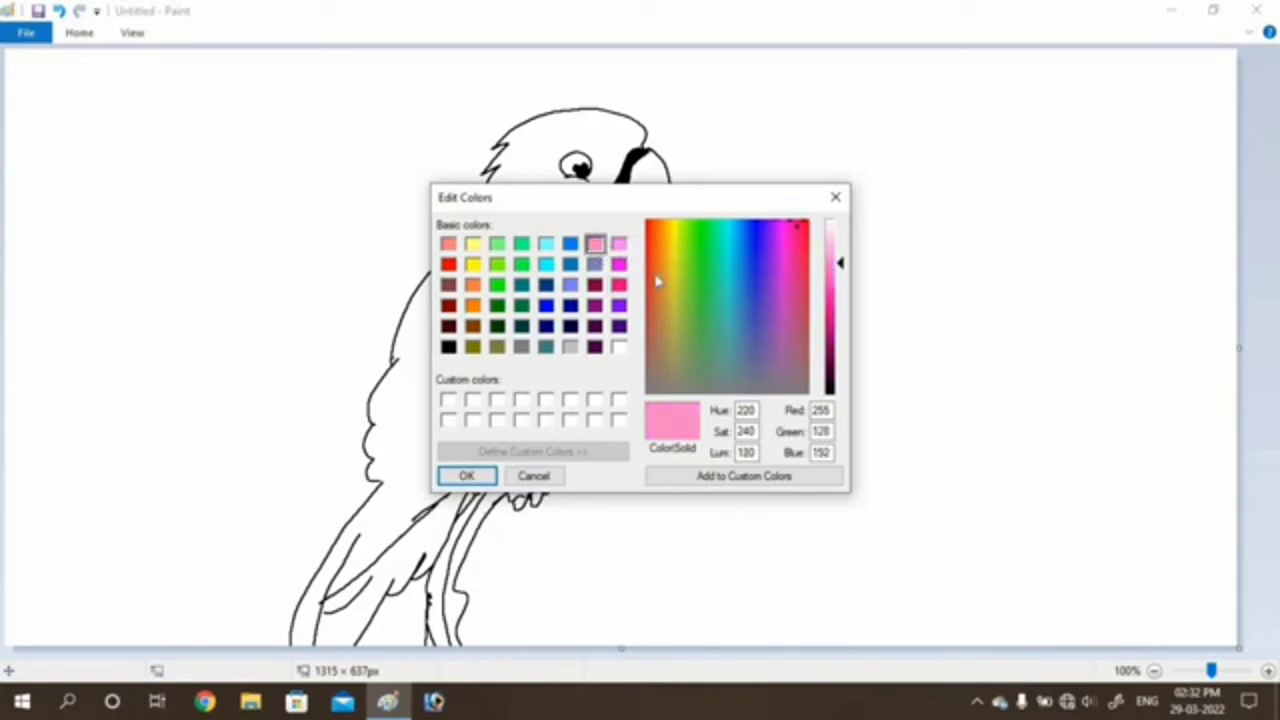
pyautogui.click(466, 476)
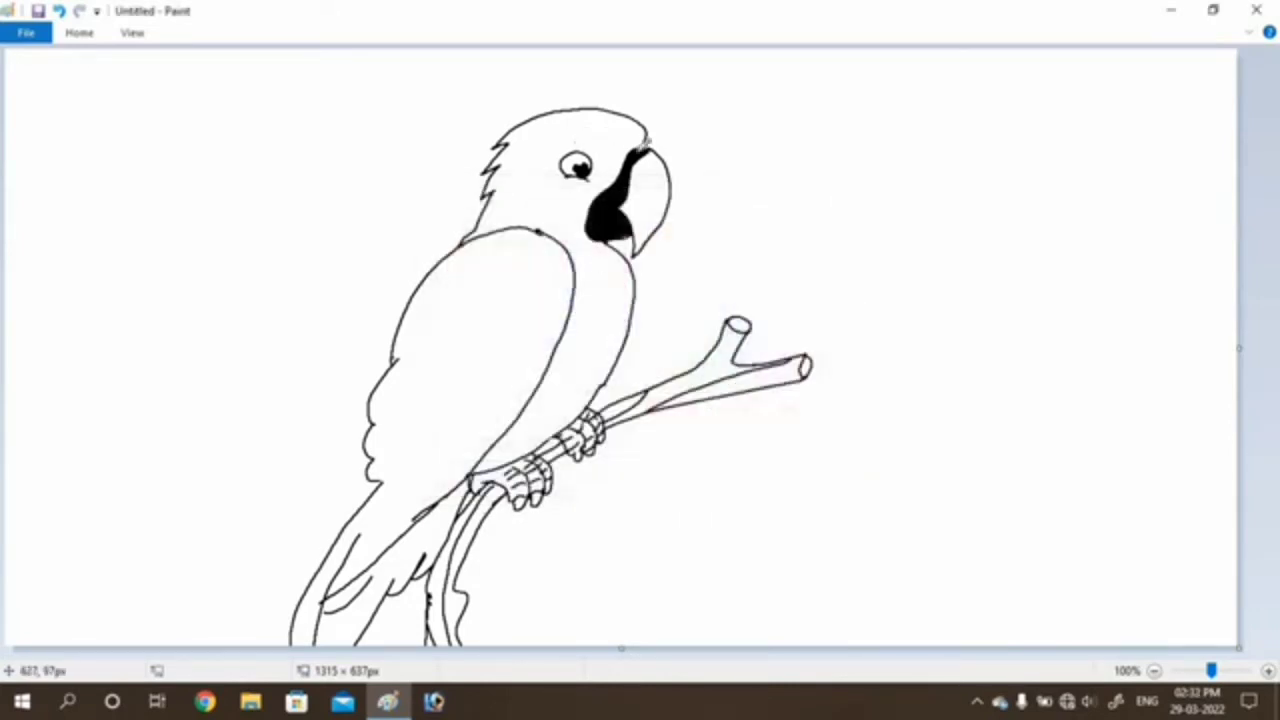
# - Outline a jagged band along the parrot's crown and a small throat patch below the beak, and fill both with light pink
pyautogui.moveTo(652, 136)
pyautogui.mouseDown()
pyautogui.moveTo(575, 118)
pyautogui.moveTo(526, 130)
pyautogui.moveTo(508, 172)
pyautogui.mouseUp()
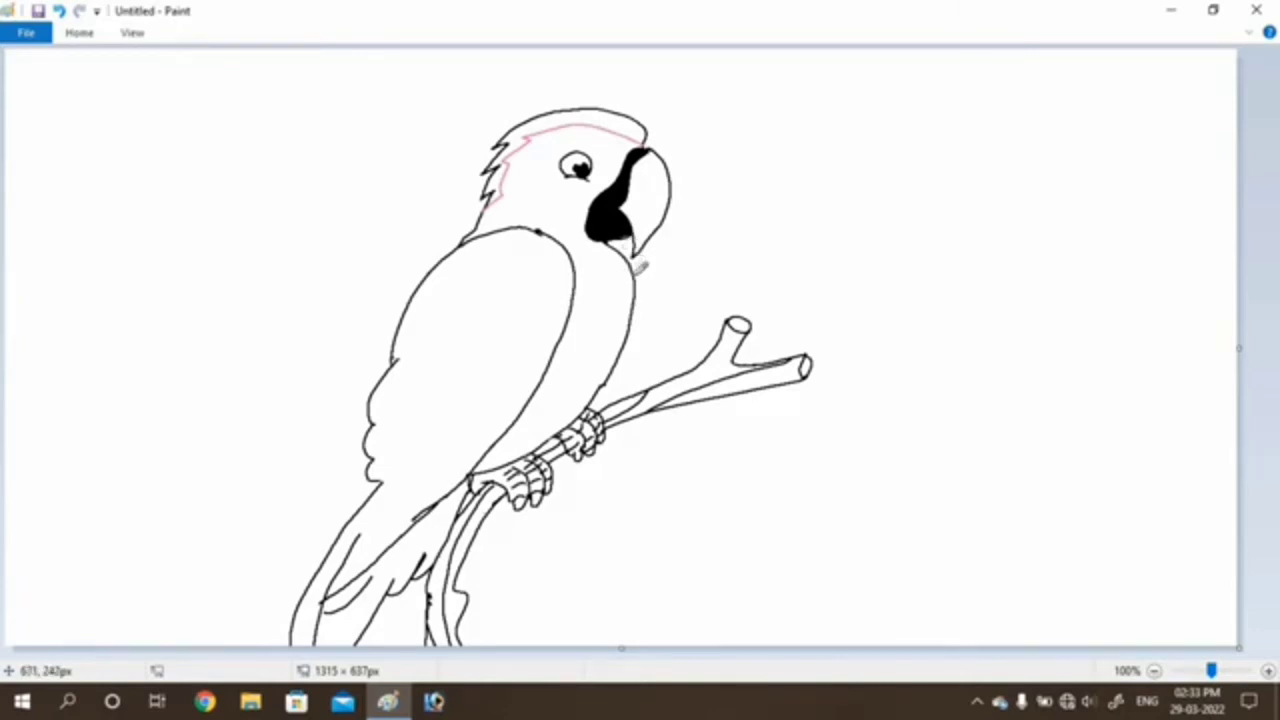
pyautogui.moveTo(637, 266); pyautogui.dragTo(599, 238)
pyautogui.click(90, 36)
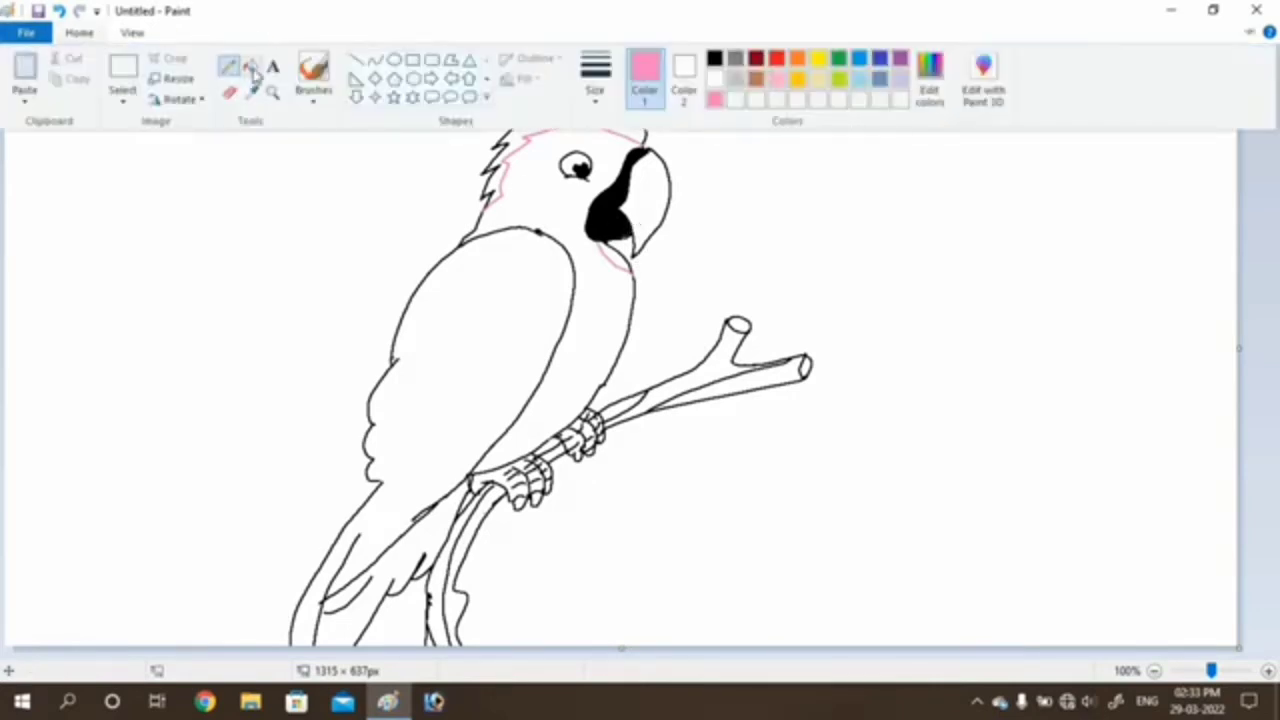
pyautogui.click(251, 68)
pyautogui.click(622, 128)
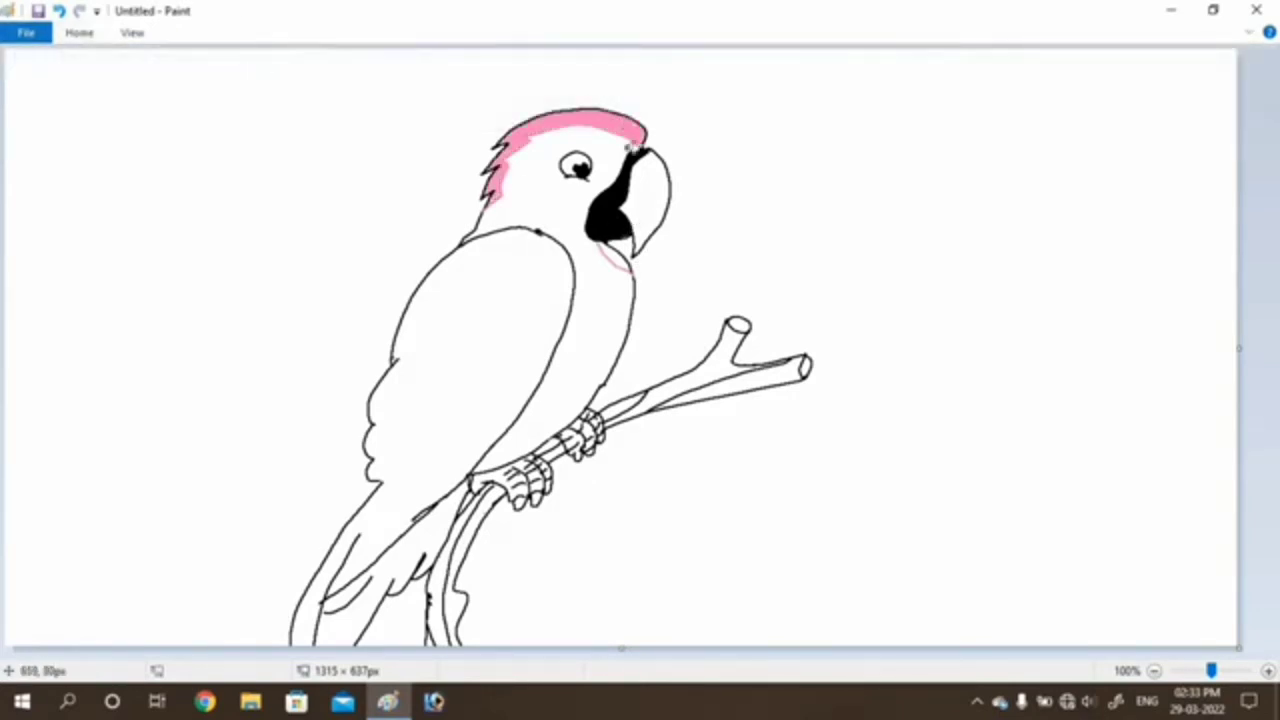
pyautogui.click(621, 256)
# - Draw a black Pencil line from the throat down the chest, just inside the front of the body
pyautogui.click(80, 33)
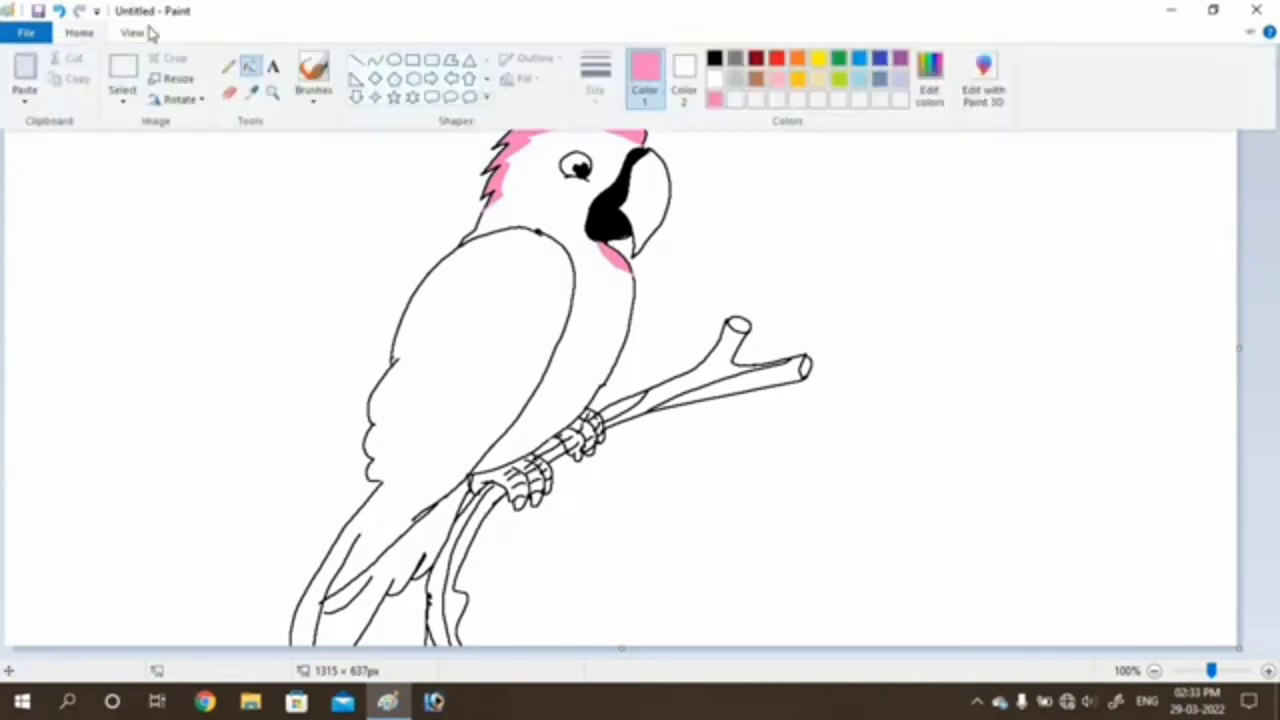
pyautogui.click(715, 59)
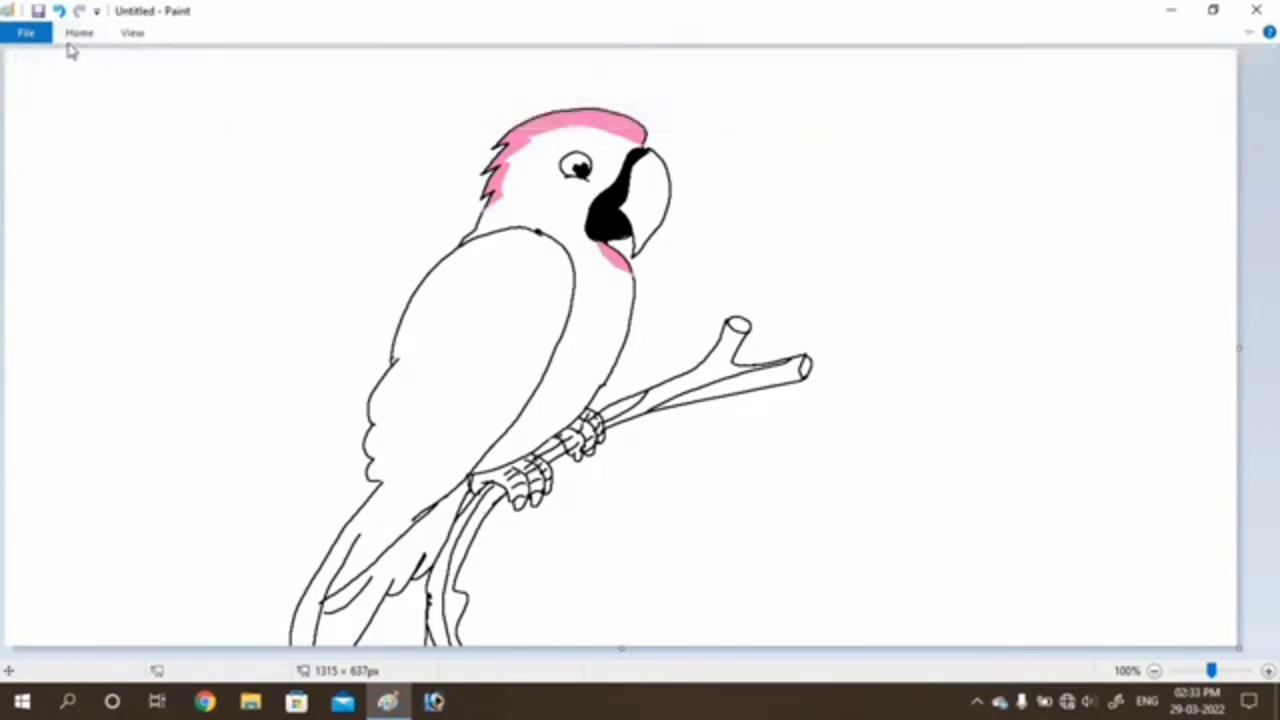
pyautogui.click(79, 33)
pyautogui.click(229, 72)
pyautogui.moveTo(613, 243)
pyautogui.mouseDown()
pyautogui.moveTo(628, 328)
pyautogui.moveTo(612, 370)
pyautogui.mouseUp()
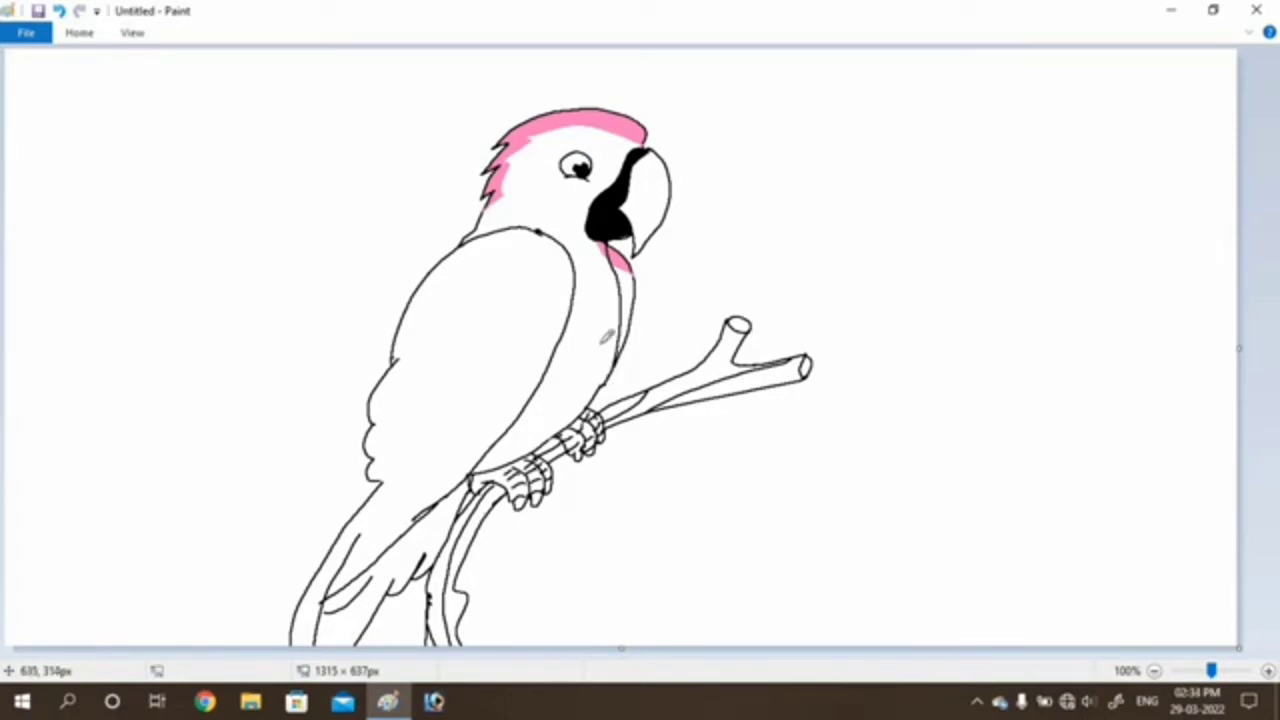
# - Choose deep pink from the basic colors and draw a zigzag feather line across the upper wing with a wavy line above it
pyautogui.click(79, 33)
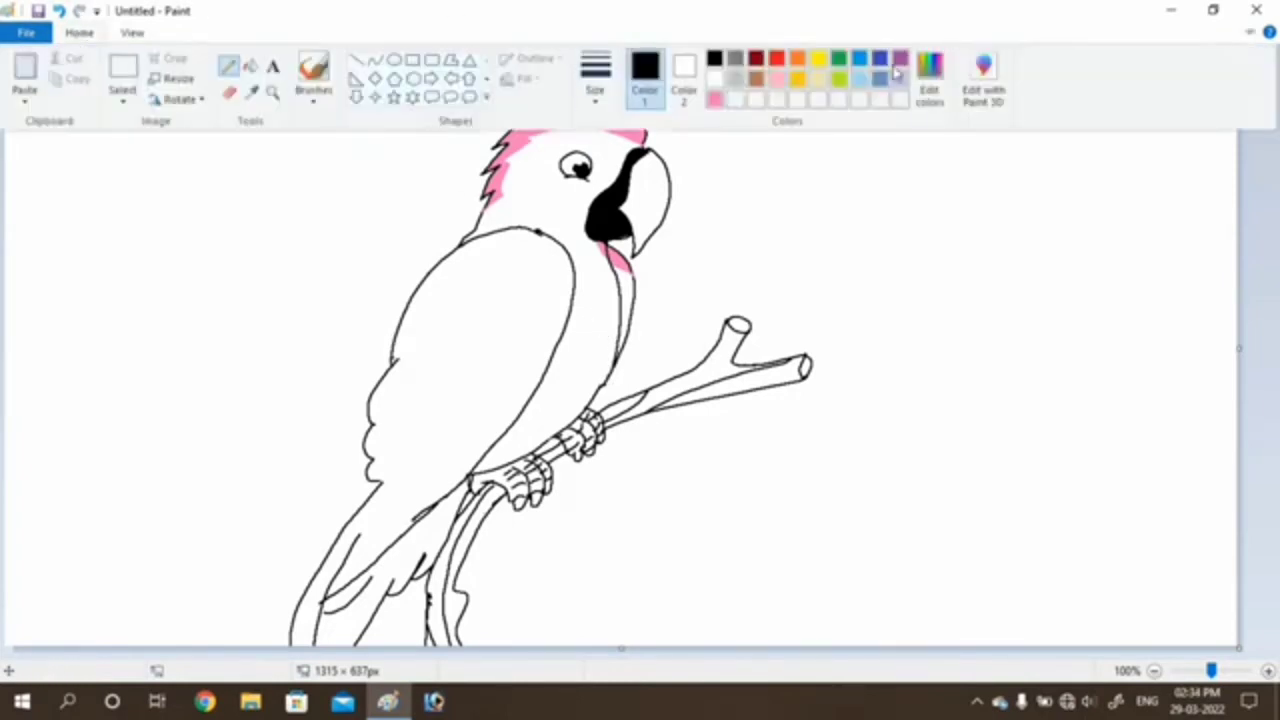
pyautogui.click(929, 75)
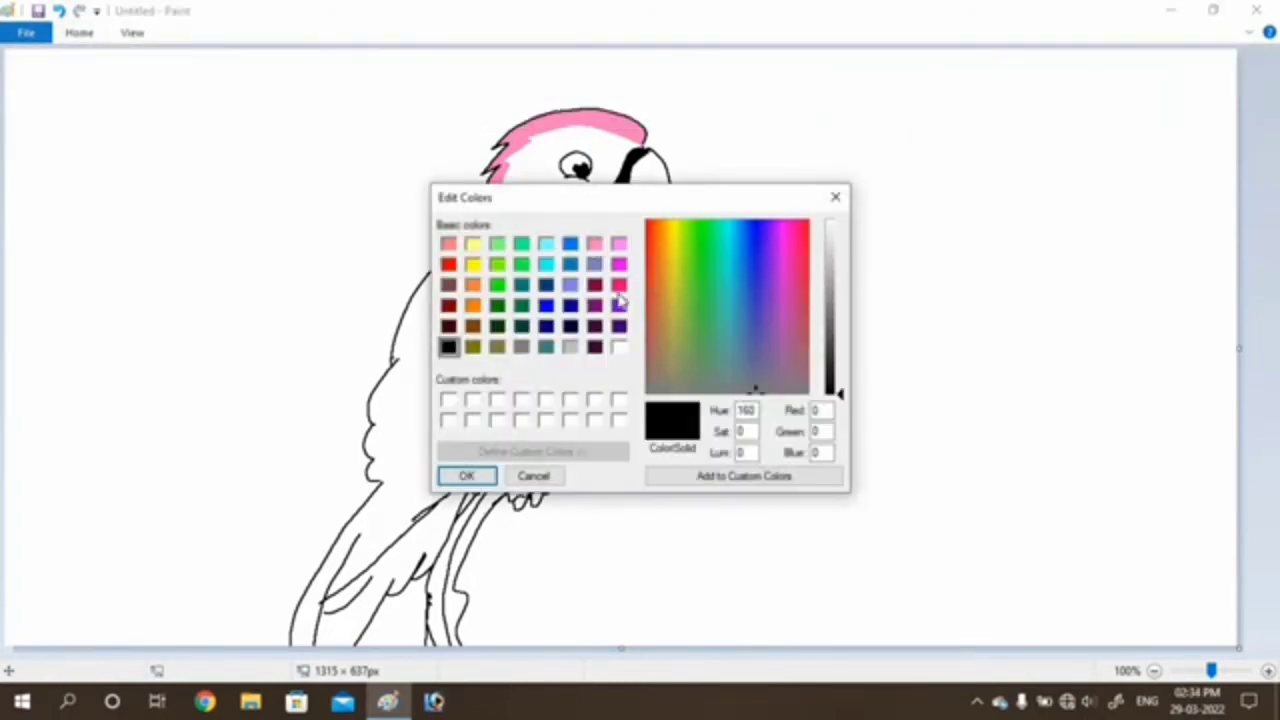
pyautogui.click(619, 286)
pyautogui.click(467, 476)
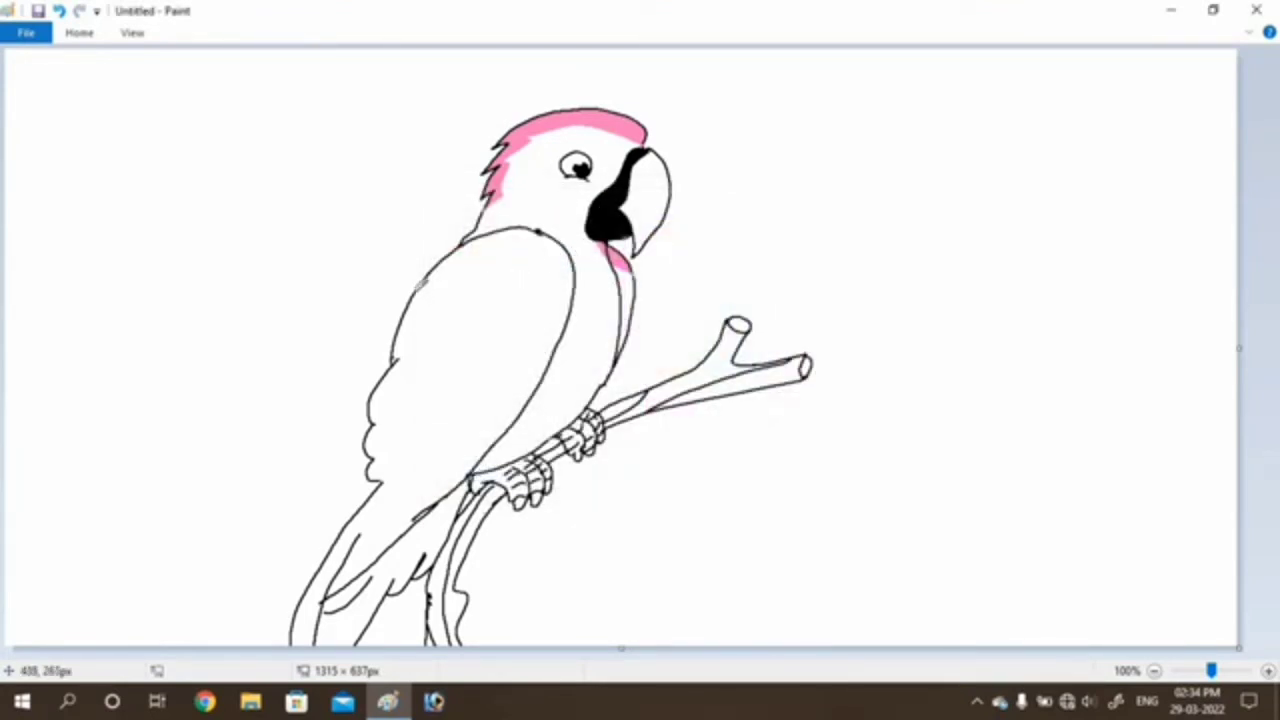
pyautogui.moveTo(410, 308)
pyautogui.mouseDown()
pyautogui.moveTo(445, 286)
pyautogui.moveTo(464, 290)
pyautogui.moveTo(472, 322)
pyautogui.moveTo(500, 305)
pyautogui.moveTo(519, 322)
pyautogui.moveTo(566, 326)
pyautogui.mouseUp()
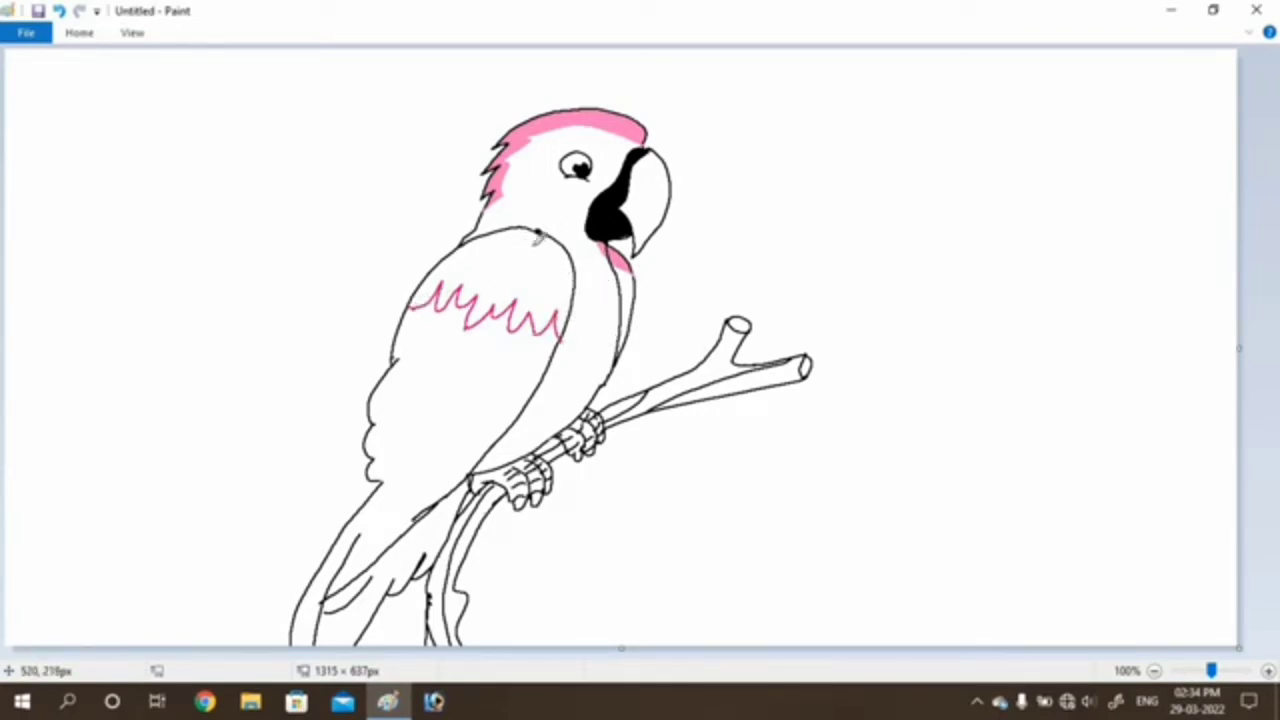
pyautogui.moveTo(458, 245)
pyautogui.mouseDown()
pyautogui.moveTo(478, 238)
pyautogui.moveTo(545, 272)
pyautogui.moveTo(574, 266)
pyautogui.mouseUp()
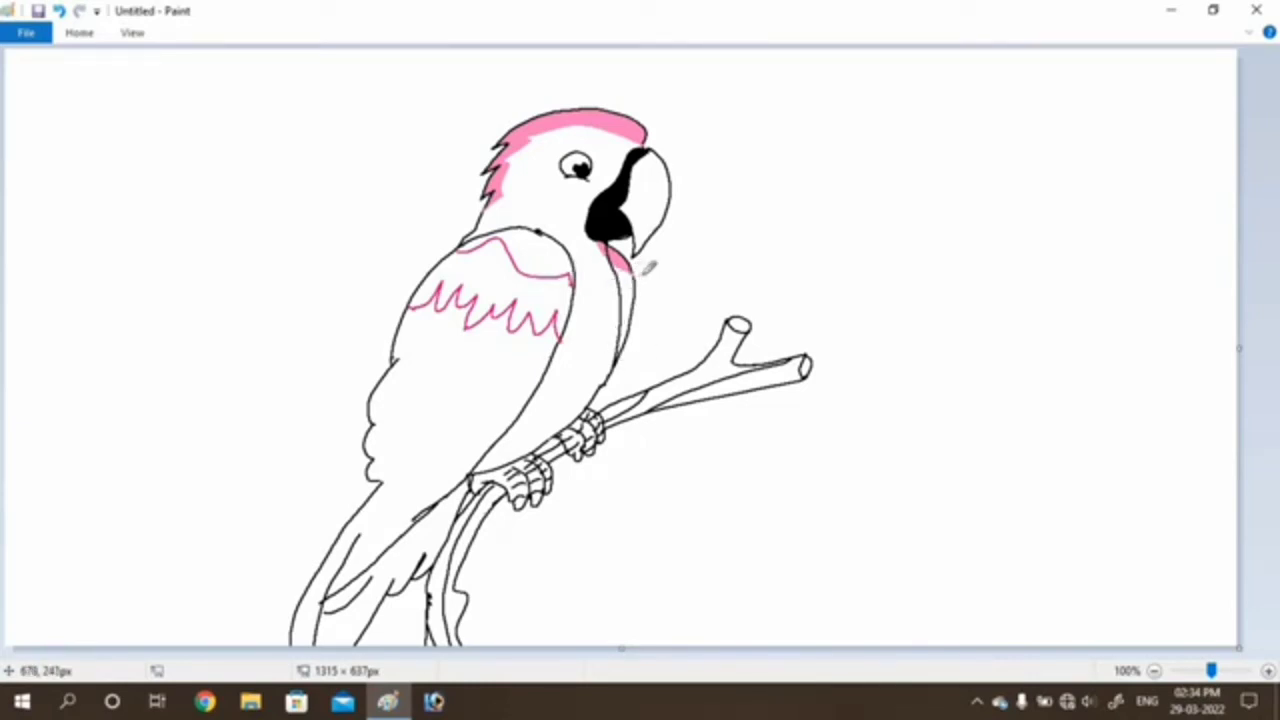
# - Fill the shoulder patch above the wavy wing line with the custom light pink
pyautogui.click(79, 32)
pyautogui.click(714, 99)
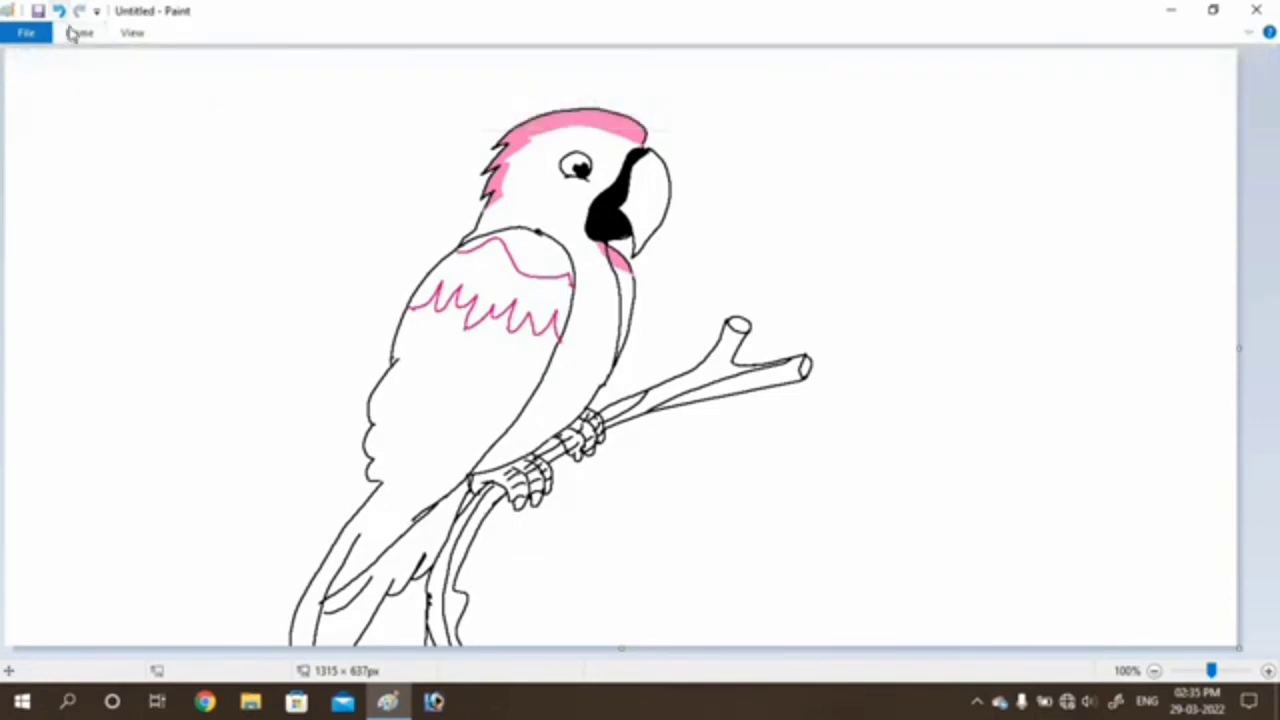
pyautogui.click(76, 34)
pyautogui.click(251, 67)
pyautogui.click(541, 257)
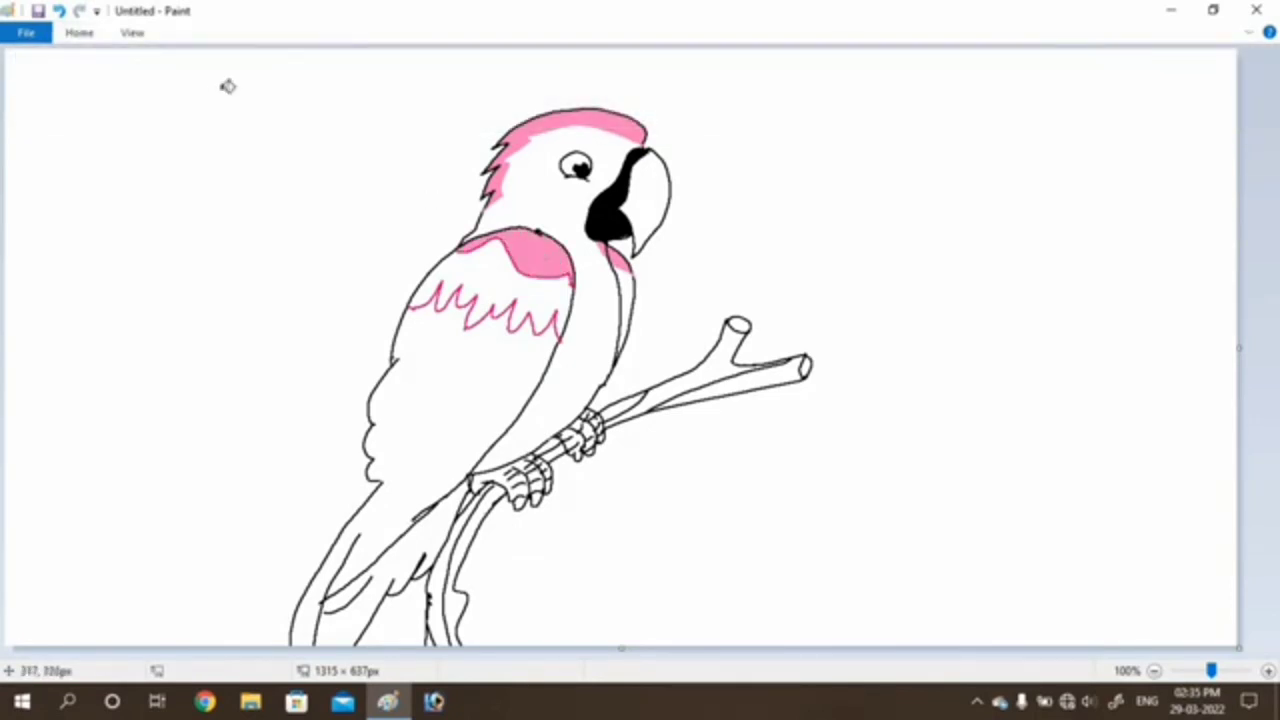
# - Fill the upper wing band, the head and body, and the narrow chest strip with deep pink
pyautogui.click(81, 36)
pyautogui.click(735, 100)
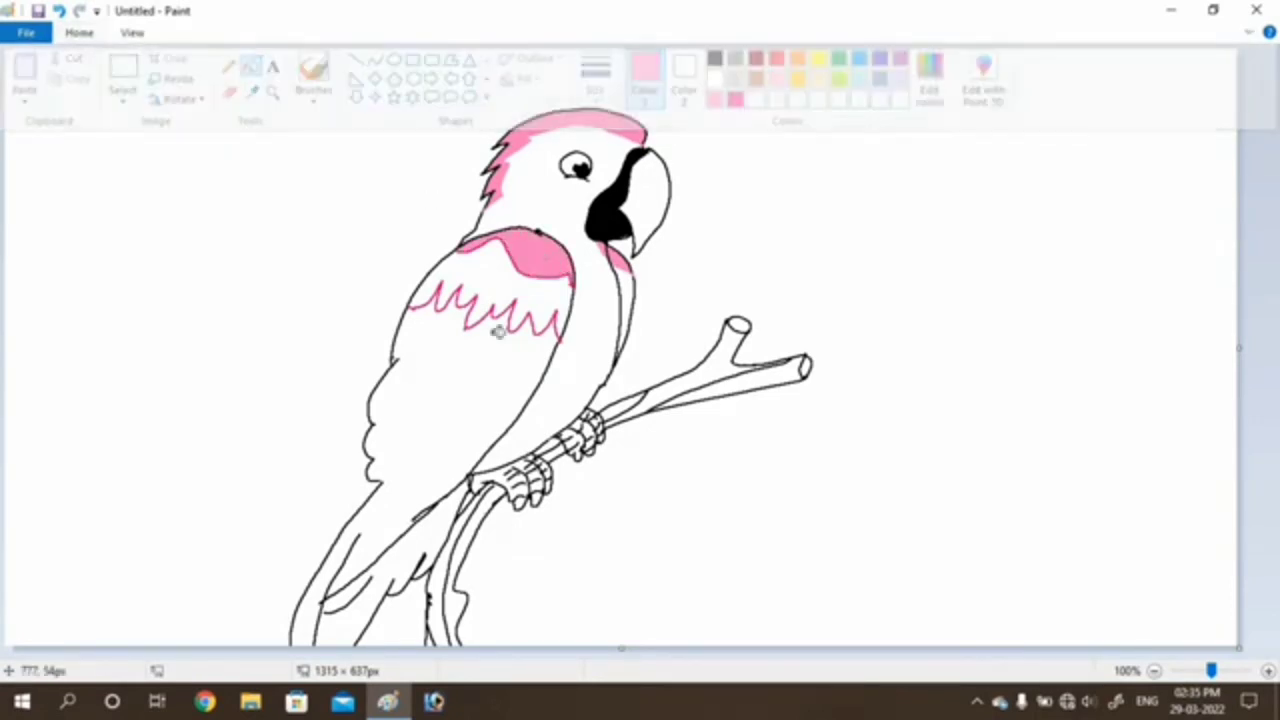
pyautogui.click(502, 305)
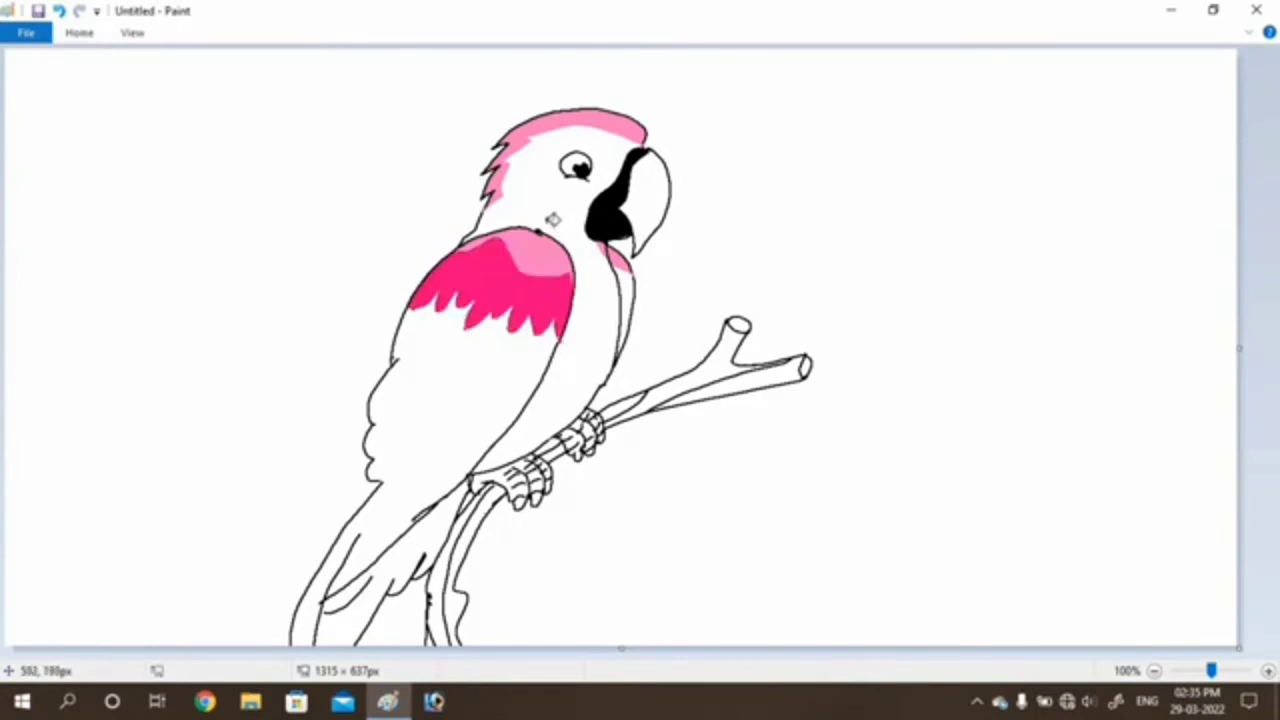
pyautogui.click(557, 215)
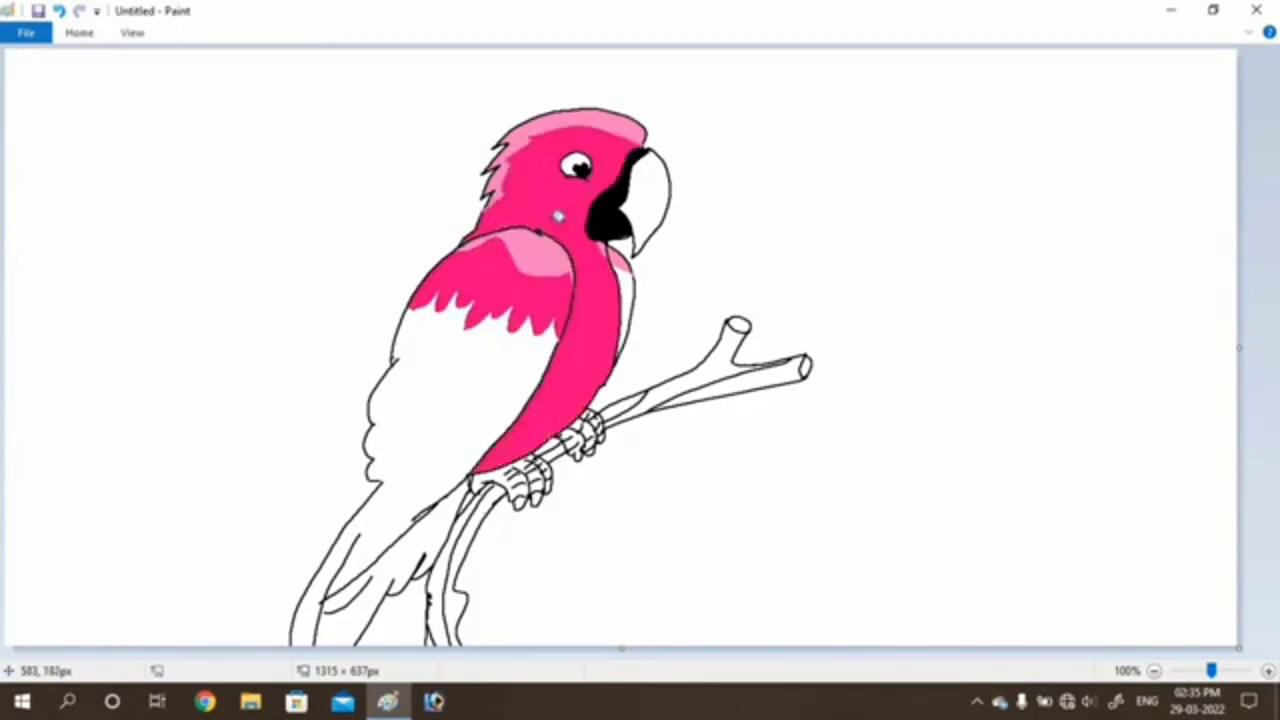
pyautogui.click(631, 285)
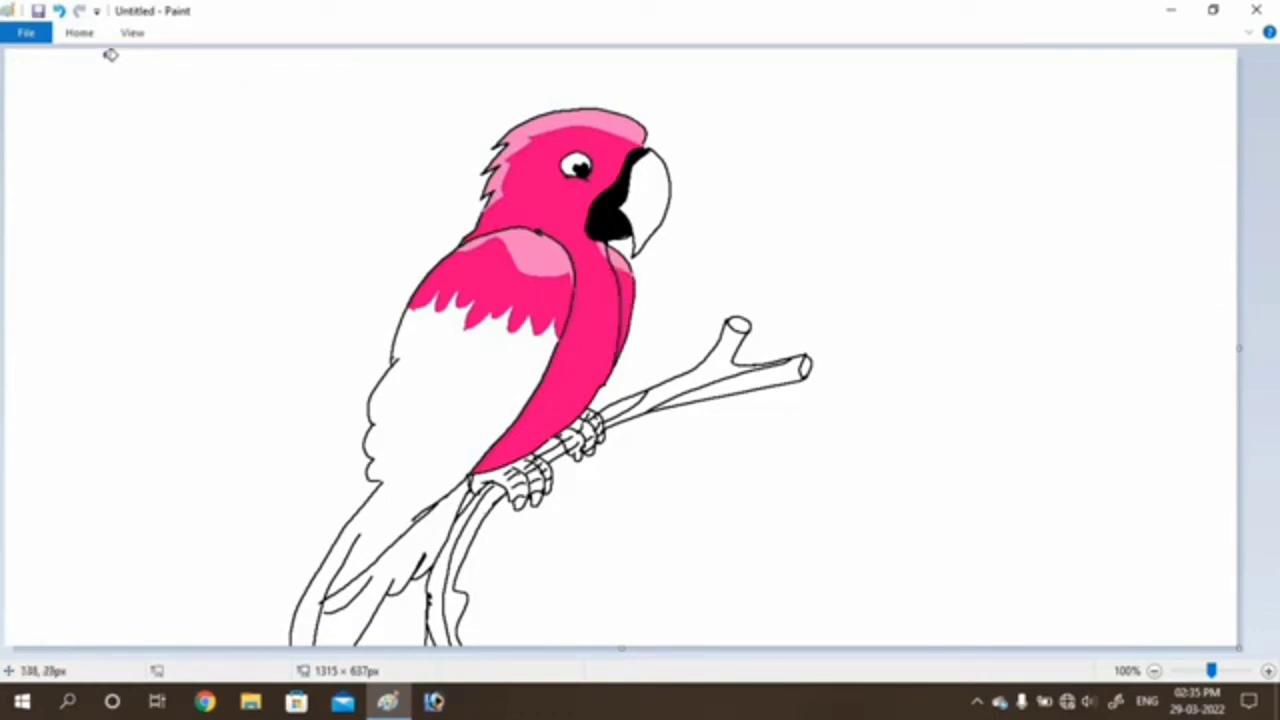
# - Outline a rounded face patch around the eye with a white Pencil line and fill it with white
pyautogui.click(84, 36)
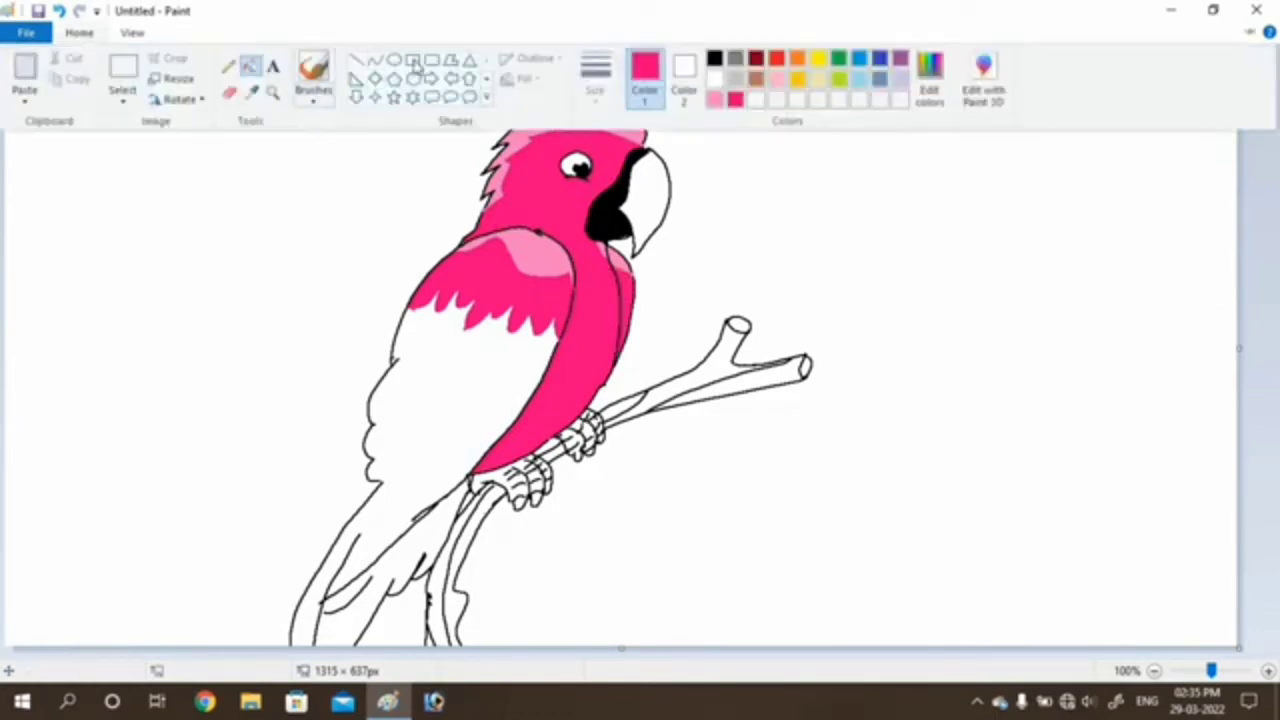
pyautogui.click(716, 78)
pyautogui.click(95, 33)
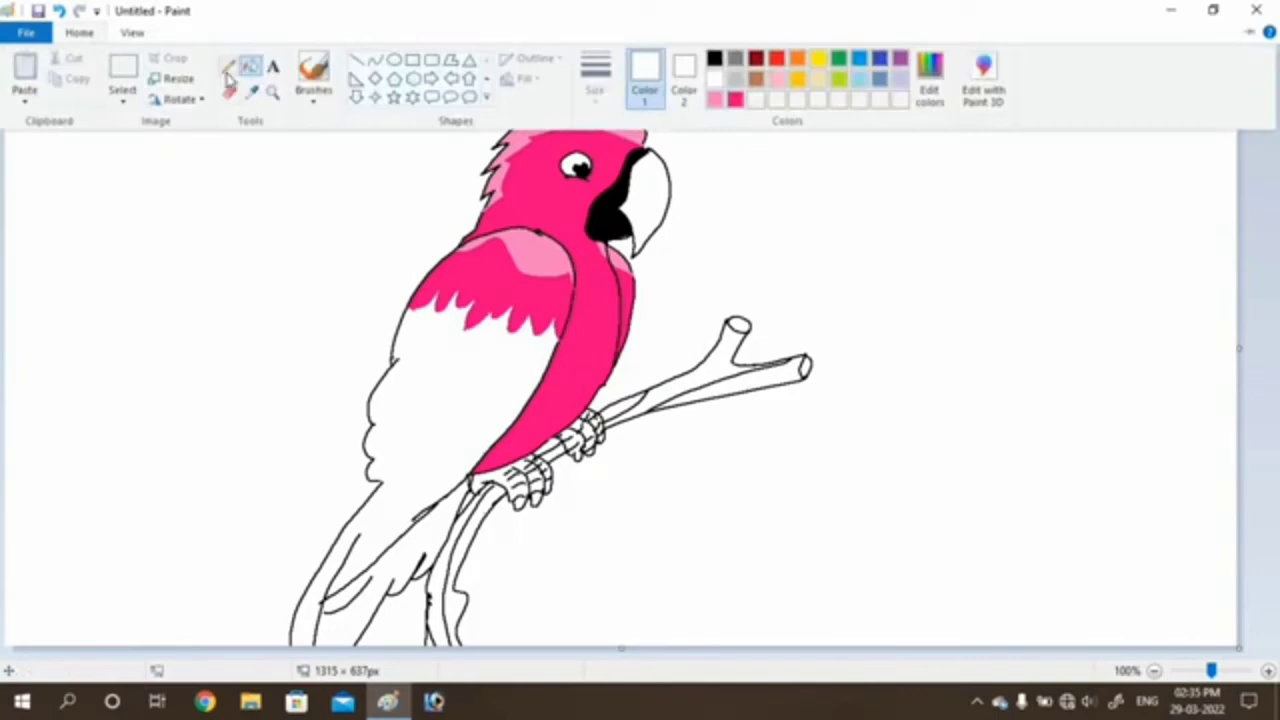
pyautogui.click(228, 66)
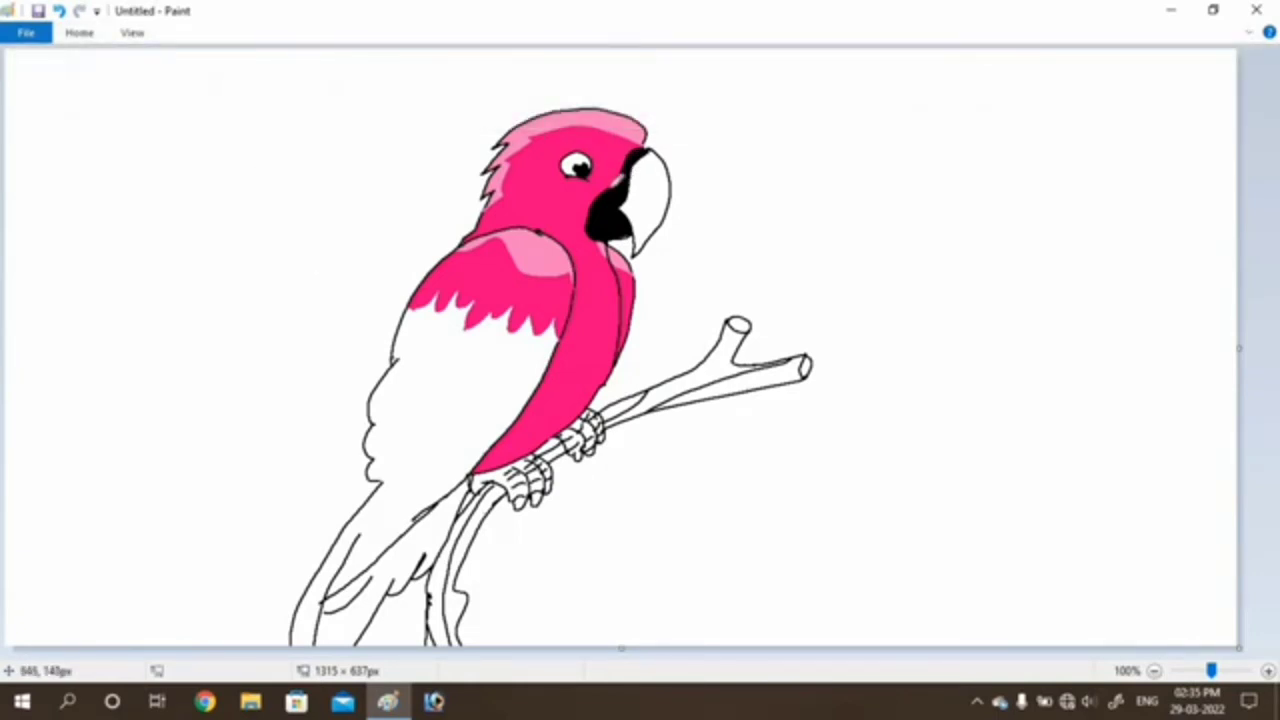
pyautogui.moveTo(611, 172); pyautogui.dragTo(616, 141)
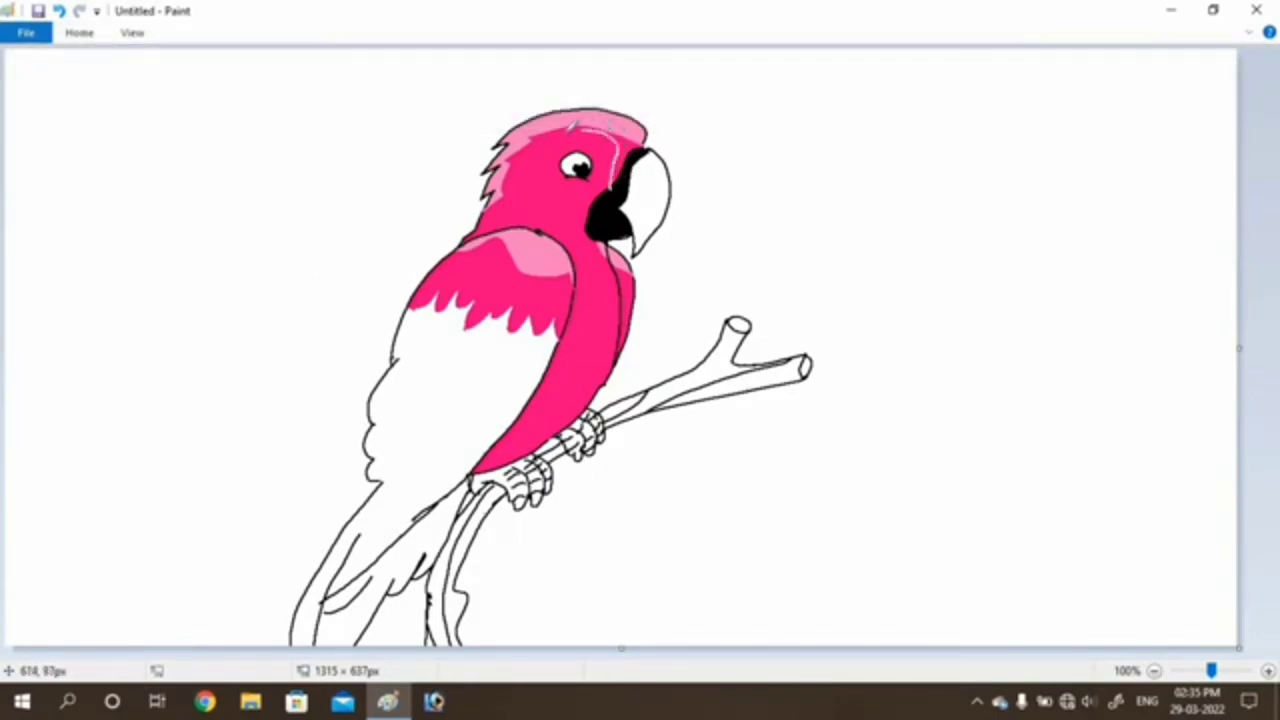
pyautogui.moveTo(552, 212); pyautogui.dragTo(605, 236)
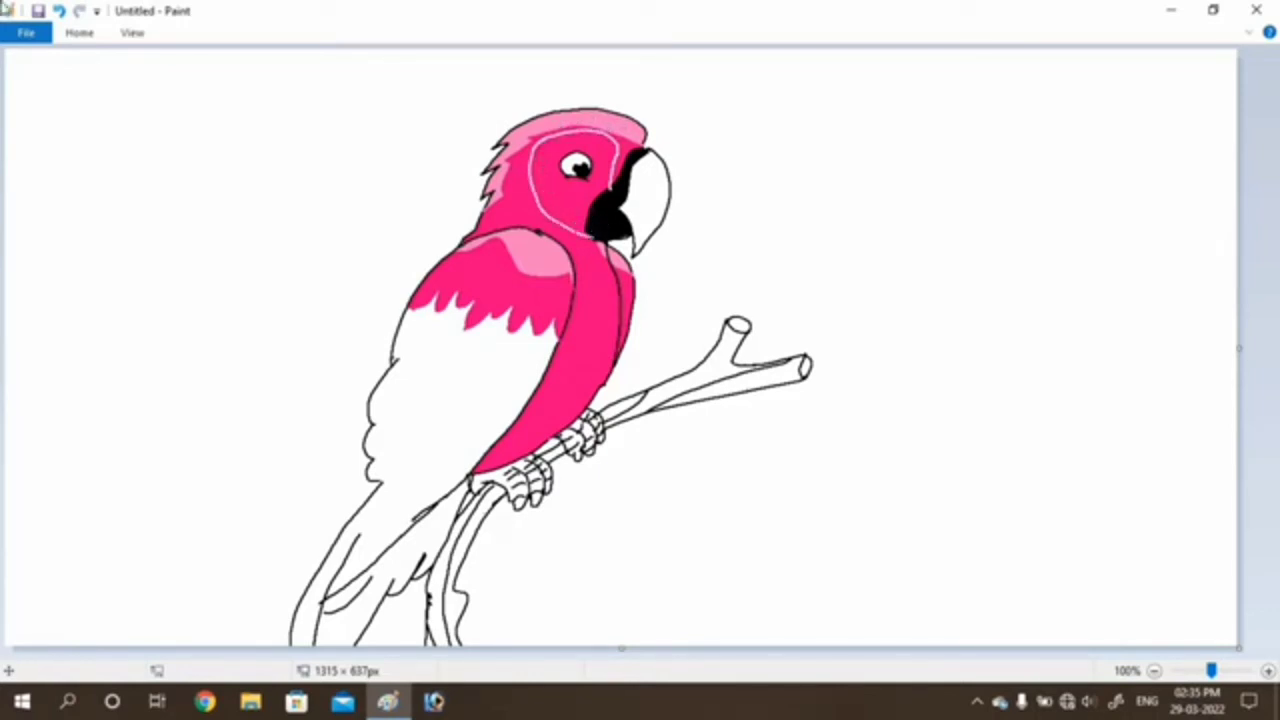
pyautogui.click(94, 36)
pyautogui.click(252, 65)
pyautogui.click(553, 190)
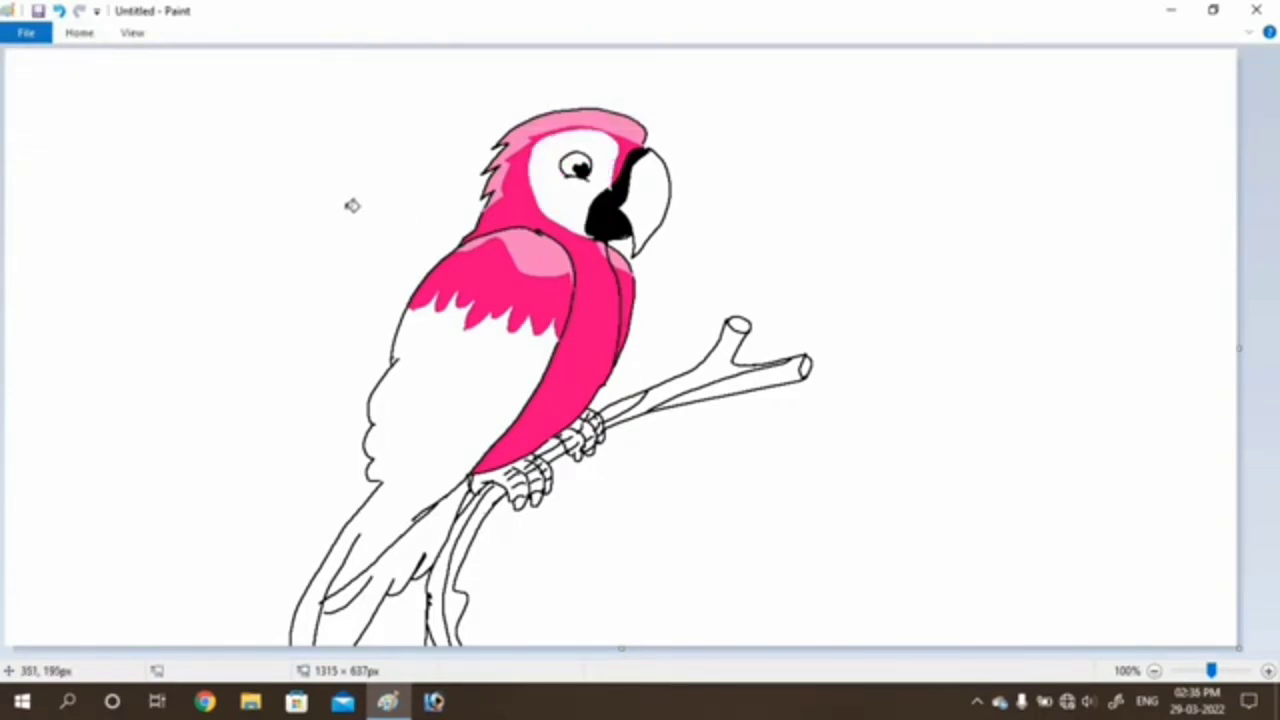
# - Draw short deep pink zigzag lines with the Pencil across the two upper tail sections below the wing
pyautogui.click(79, 33)
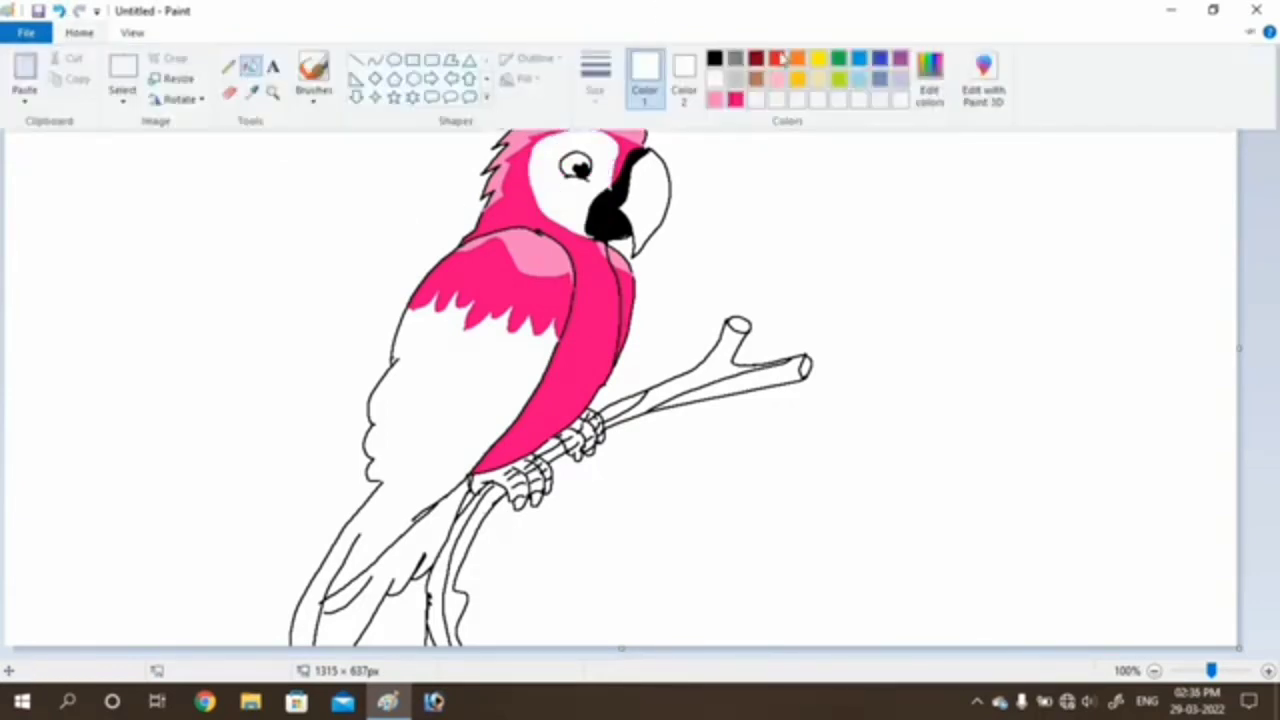
pyautogui.click(716, 53)
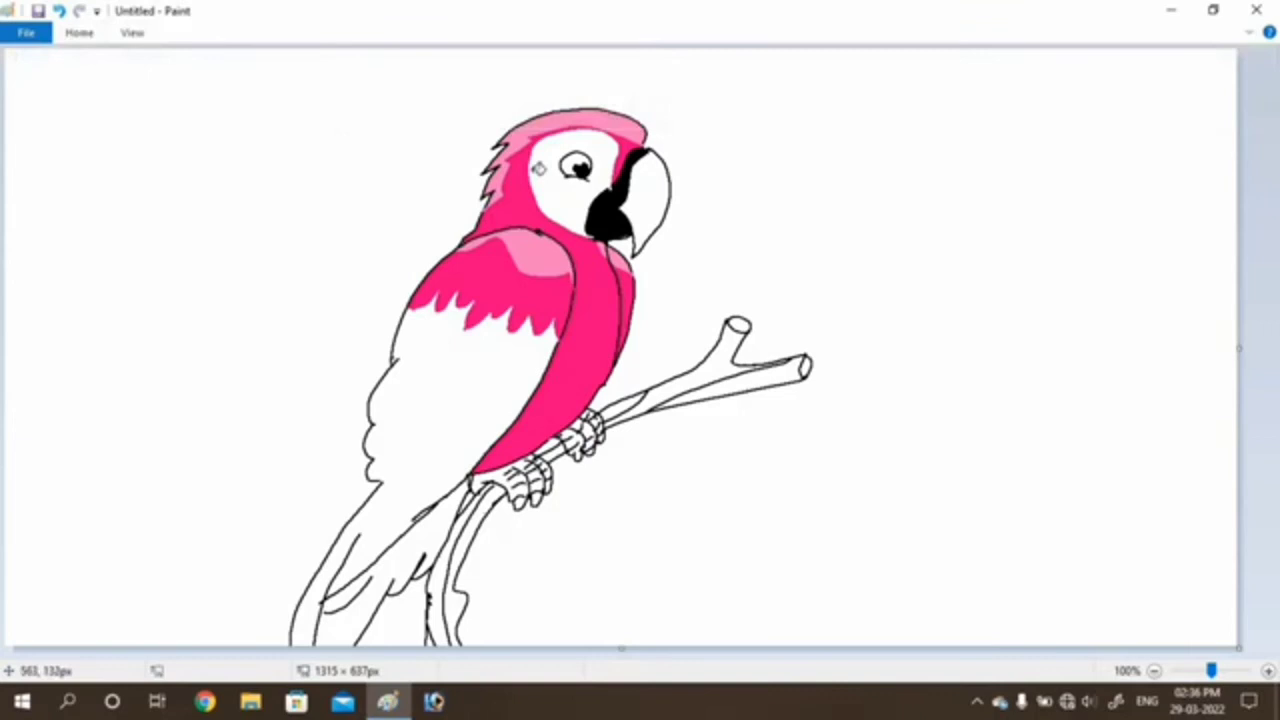
pyautogui.click(82, 34)
pyautogui.click(230, 68)
pyautogui.click(80, 36)
pyautogui.click(733, 97)
pyautogui.moveTo(411, 533)
pyautogui.mouseDown()
pyautogui.moveTo(444, 530)
pyautogui.moveTo(459, 508)
pyautogui.mouseUp()
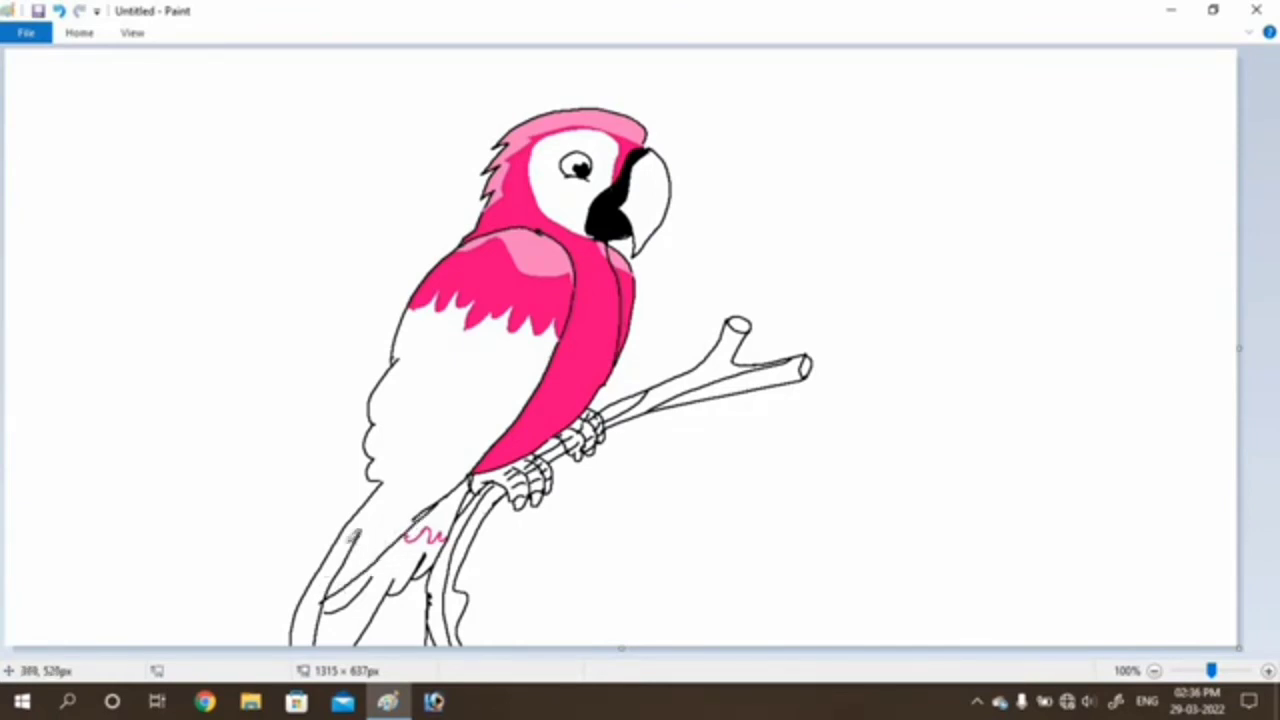
pyautogui.moveTo(344, 532); pyautogui.dragTo(338, 556)
# - Fill the tail sections below the zigzag lines with deep pink
pyautogui.click(79, 32)
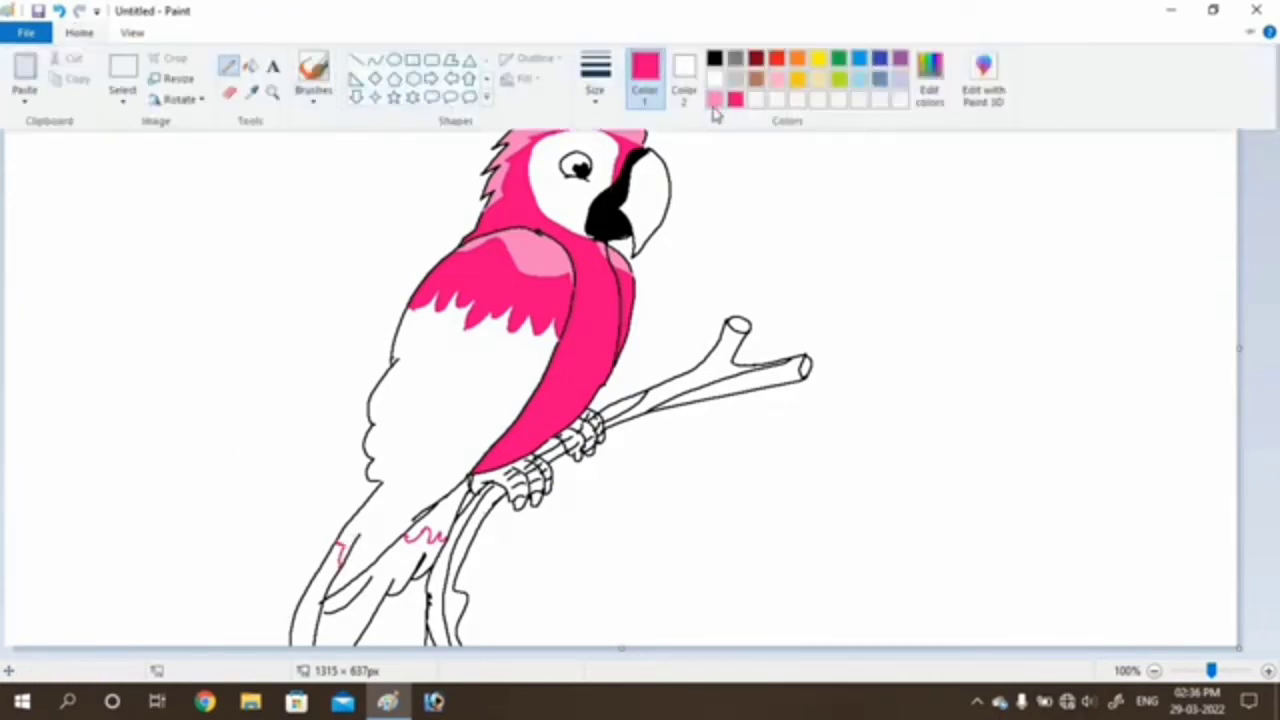
pyautogui.click(251, 66)
pyautogui.click(80, 33)
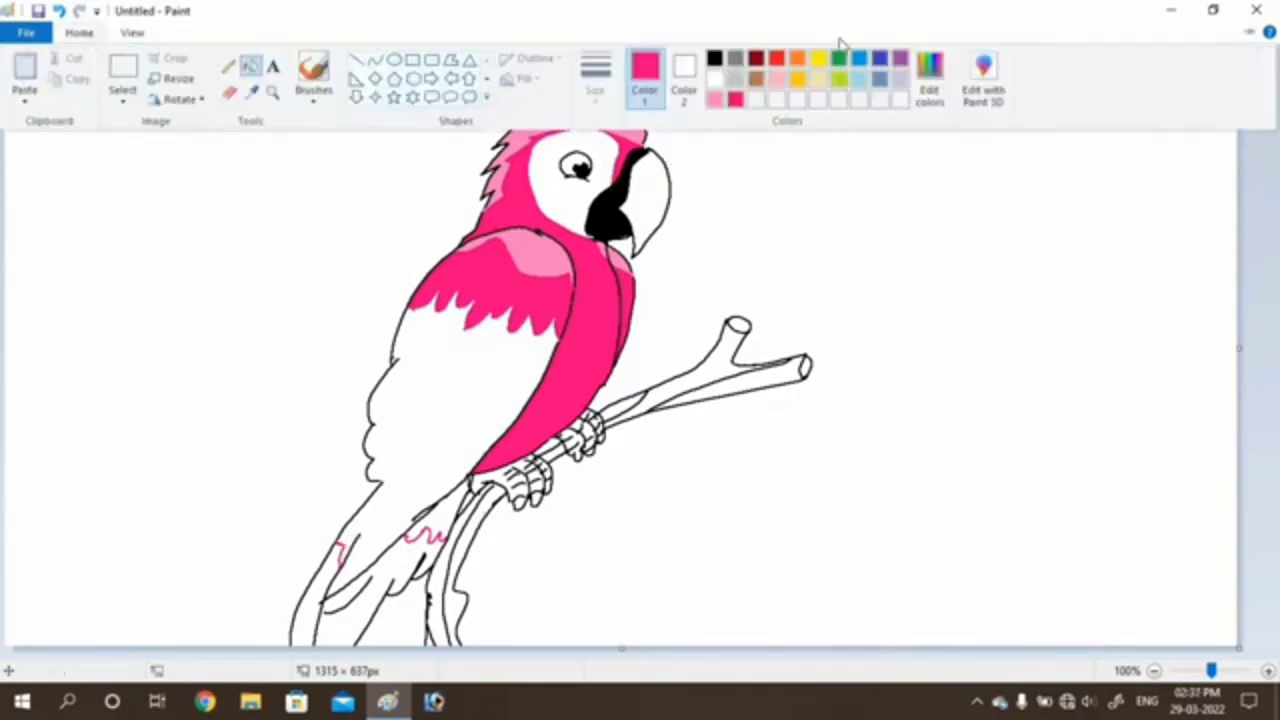
pyautogui.click(735, 101)
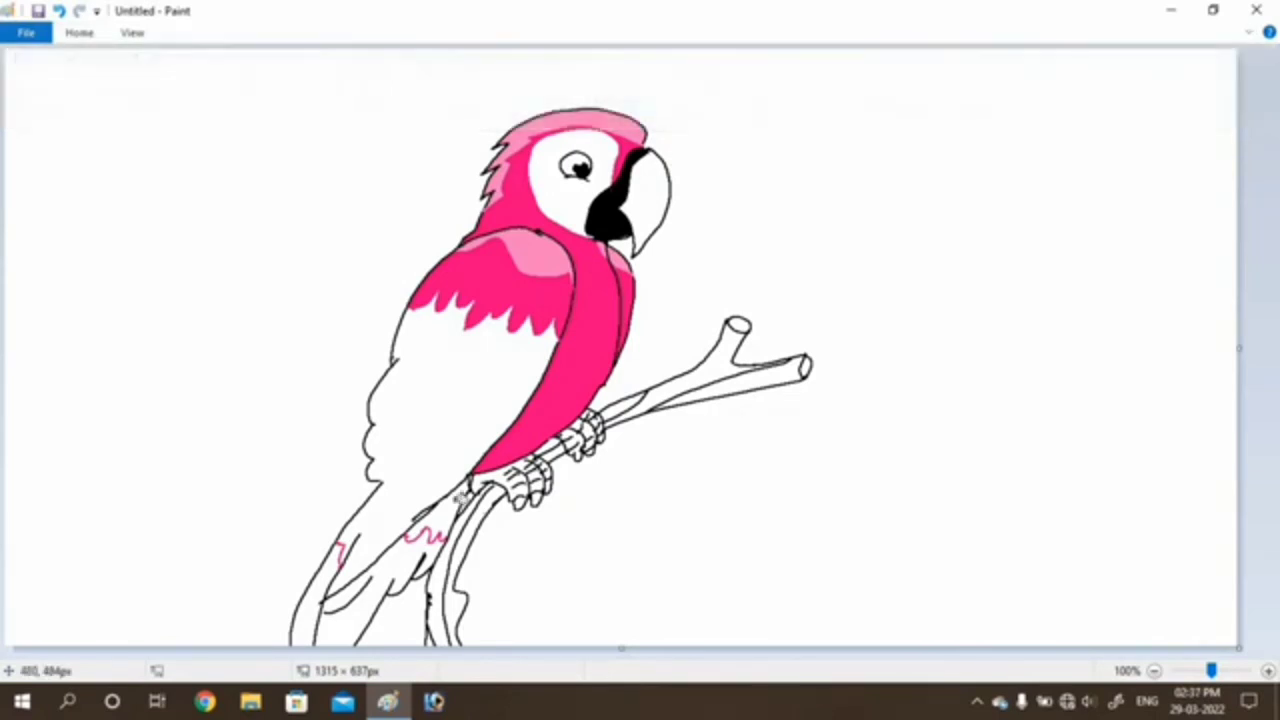
pyautogui.click(409, 561)
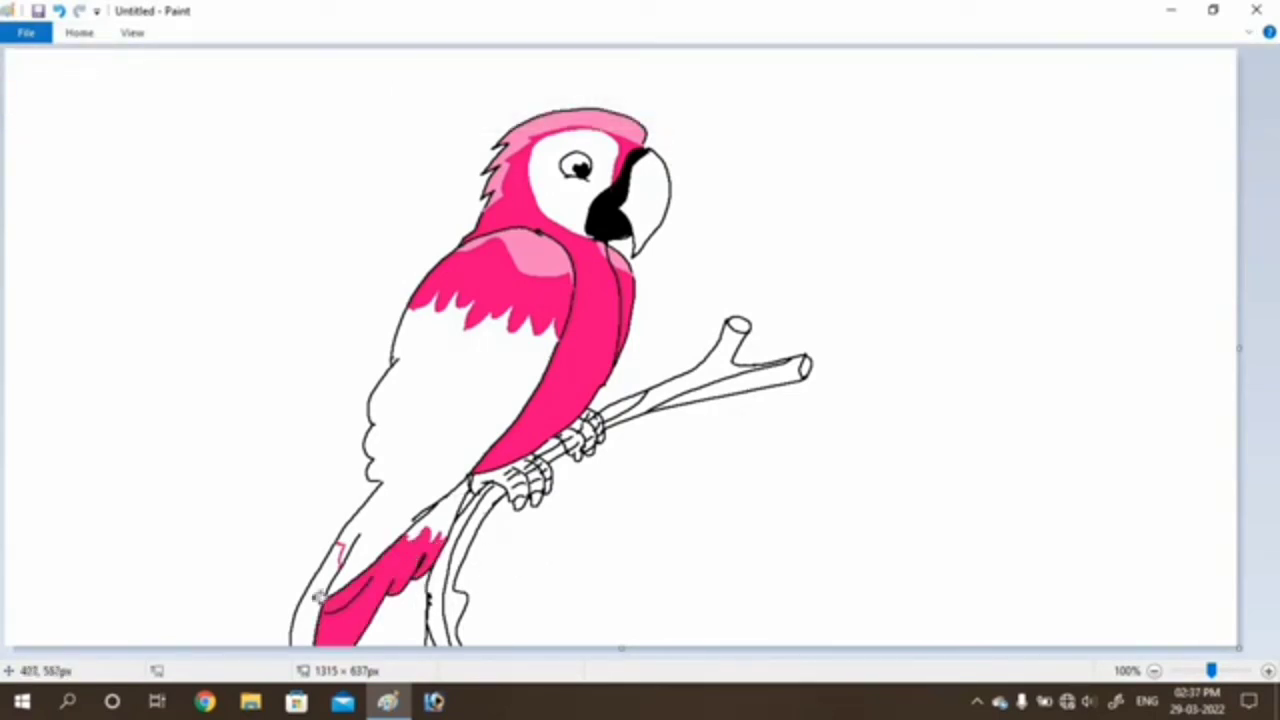
pyautogui.click(319, 601)
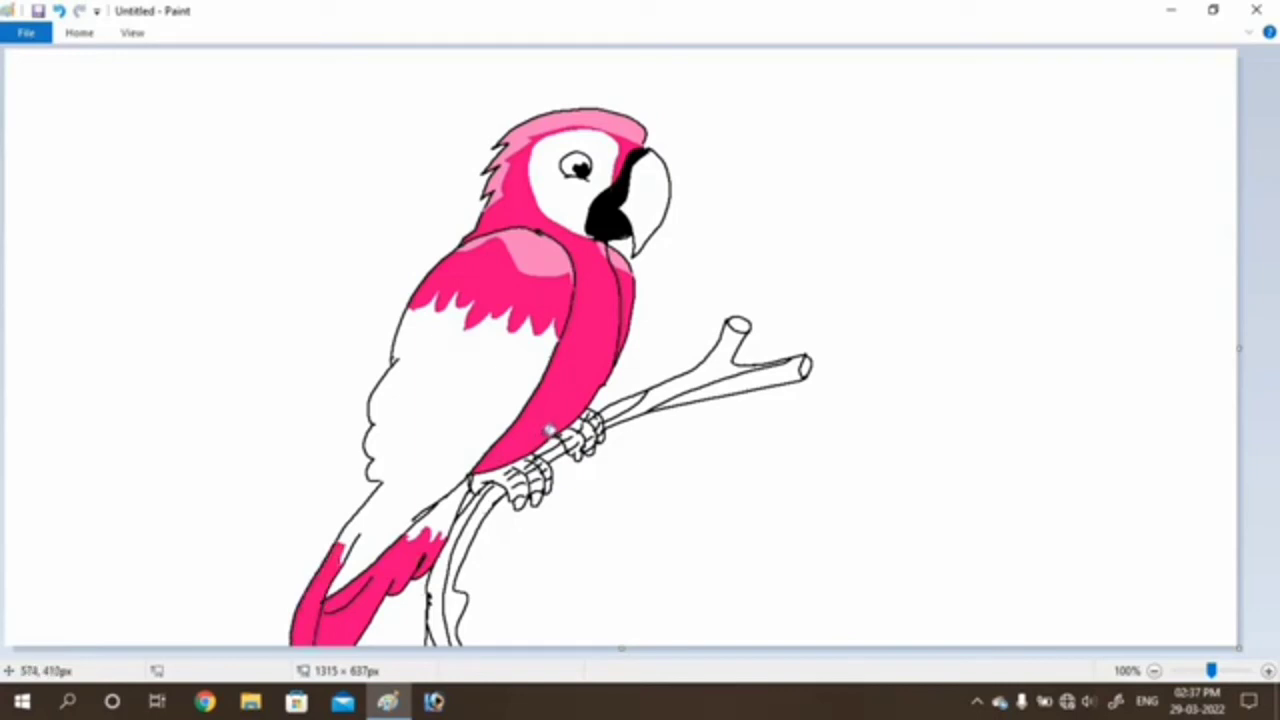
# - Draw small light blue feather shapes with the Pencil on the white wing area below the deep pink band
pyautogui.click(80, 33)
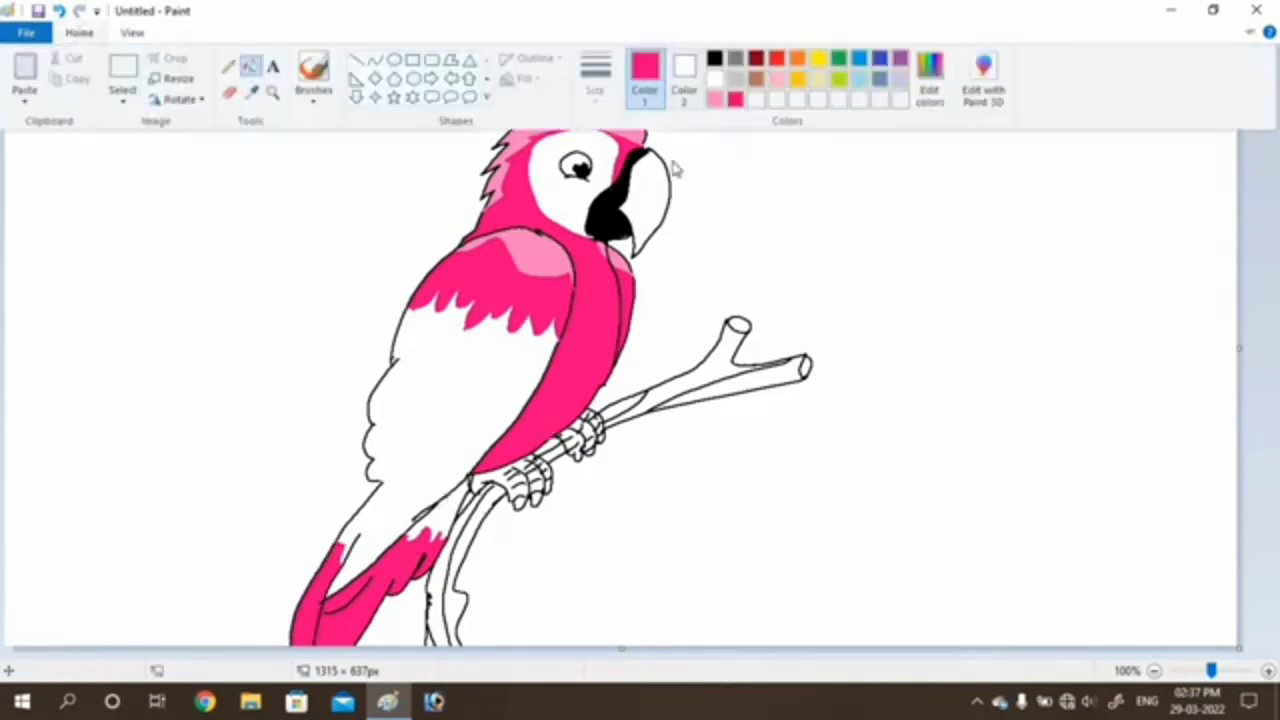
pyautogui.click(865, 78)
pyautogui.click(84, 38)
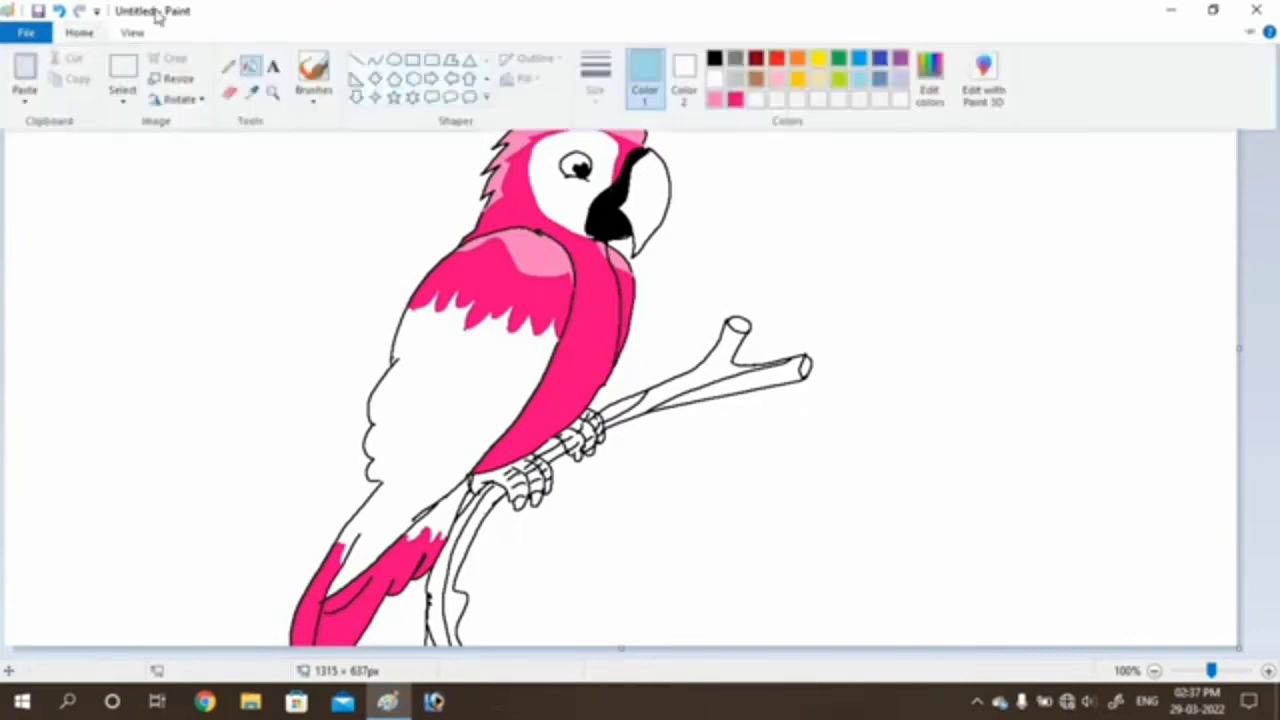
pyautogui.click(248, 66)
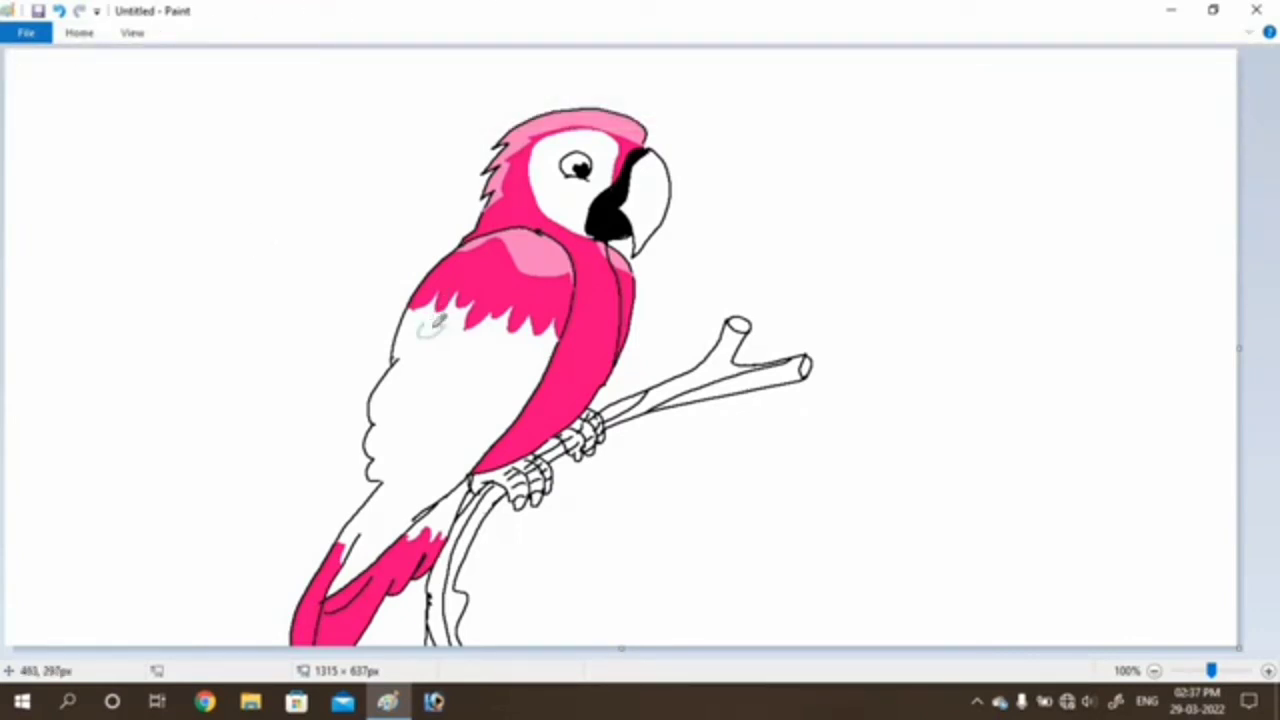
pyautogui.moveTo(435, 326)
pyautogui.mouseDown()
pyautogui.moveTo(423, 324)
pyautogui.moveTo(423, 370)
pyautogui.moveTo(425, 357)
pyautogui.mouseUp()
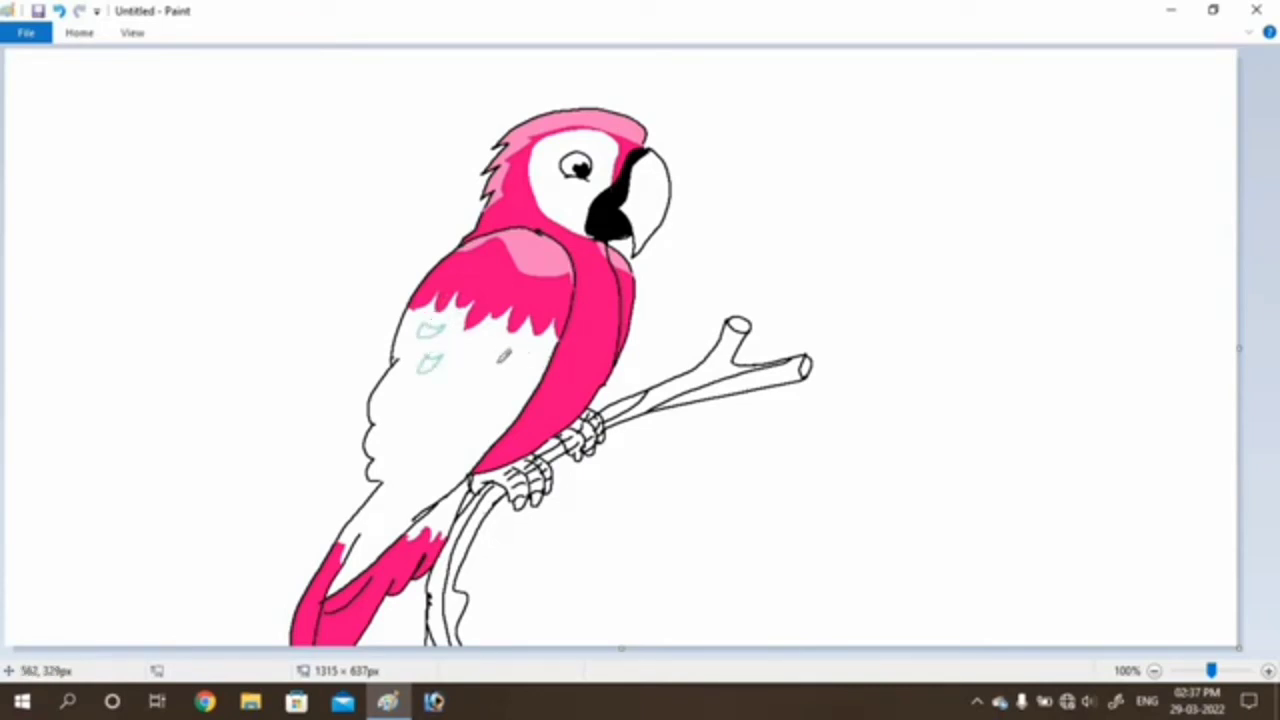
pyautogui.moveTo(505, 356)
pyautogui.mouseDown()
pyautogui.moveTo(472, 362)
pyautogui.moveTo(517, 360)
pyautogui.moveTo(504, 343)
pyautogui.moveTo(482, 360)
pyautogui.mouseUp()
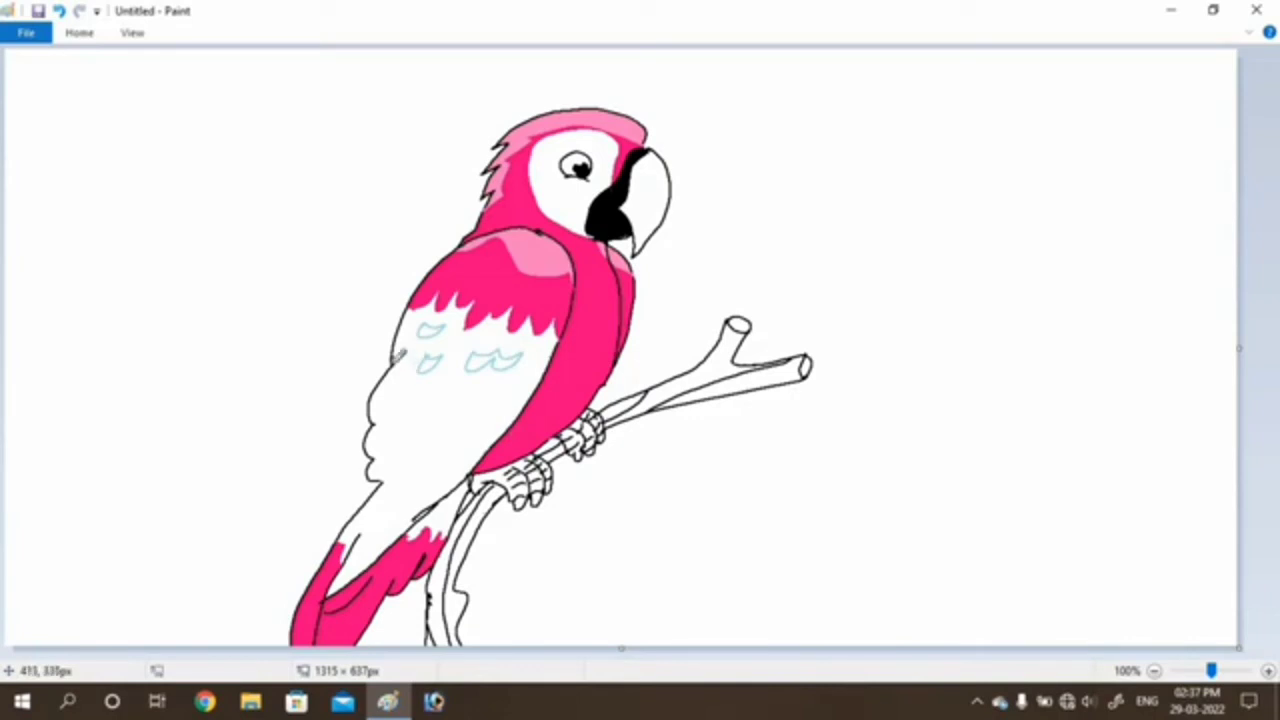
# - Draw two scalloped light blue lines across the middle of the wing and small feather shapes below them
pyautogui.moveTo(406, 348)
pyautogui.mouseDown()
pyautogui.moveTo(407, 402)
pyautogui.moveTo(436, 386)
pyautogui.moveTo(451, 399)
pyautogui.moveTo(465, 381)
pyautogui.moveTo(461, 411)
pyautogui.moveTo(493, 382)
pyautogui.moveTo(498, 393)
pyautogui.moveTo(527, 382)
pyautogui.mouseUp()
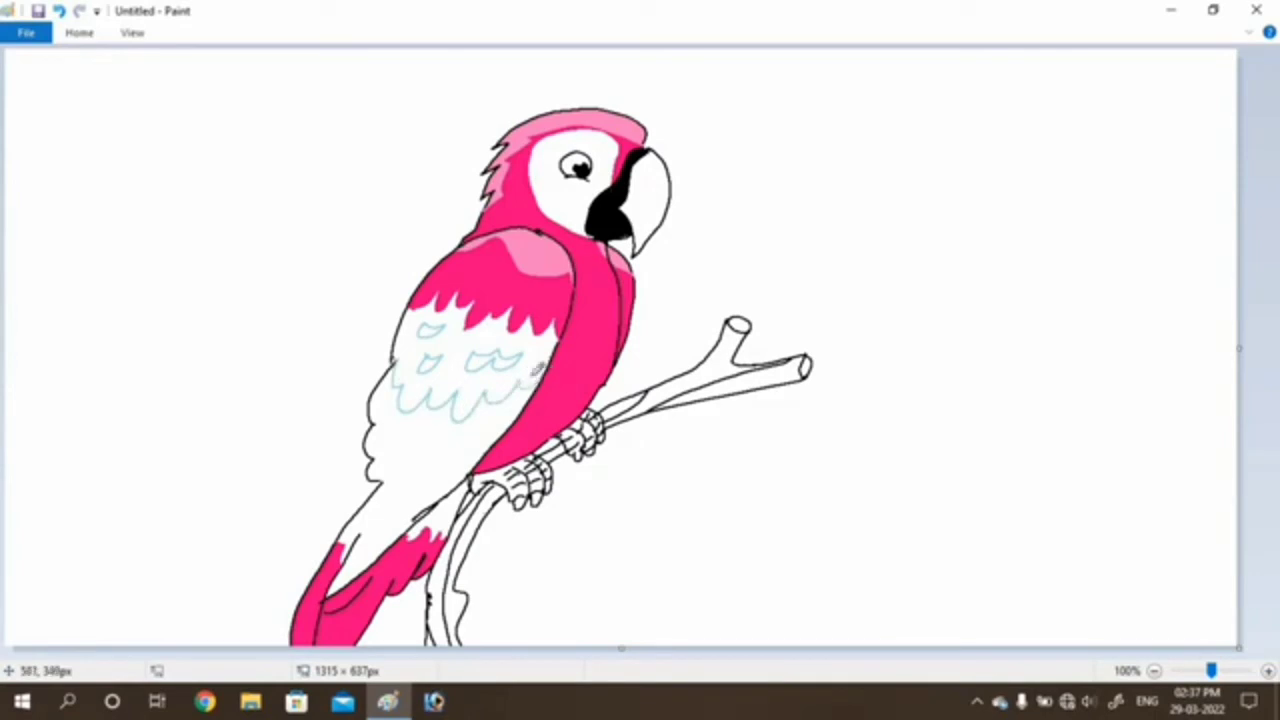
pyautogui.moveTo(374, 432)
pyautogui.mouseDown()
pyautogui.moveTo(425, 408)
pyautogui.moveTo(408, 419)
pyautogui.moveTo(425, 440)
pyautogui.moveTo(450, 423)
pyautogui.moveTo(455, 435)
pyautogui.moveTo(516, 413)
pyautogui.mouseUp()
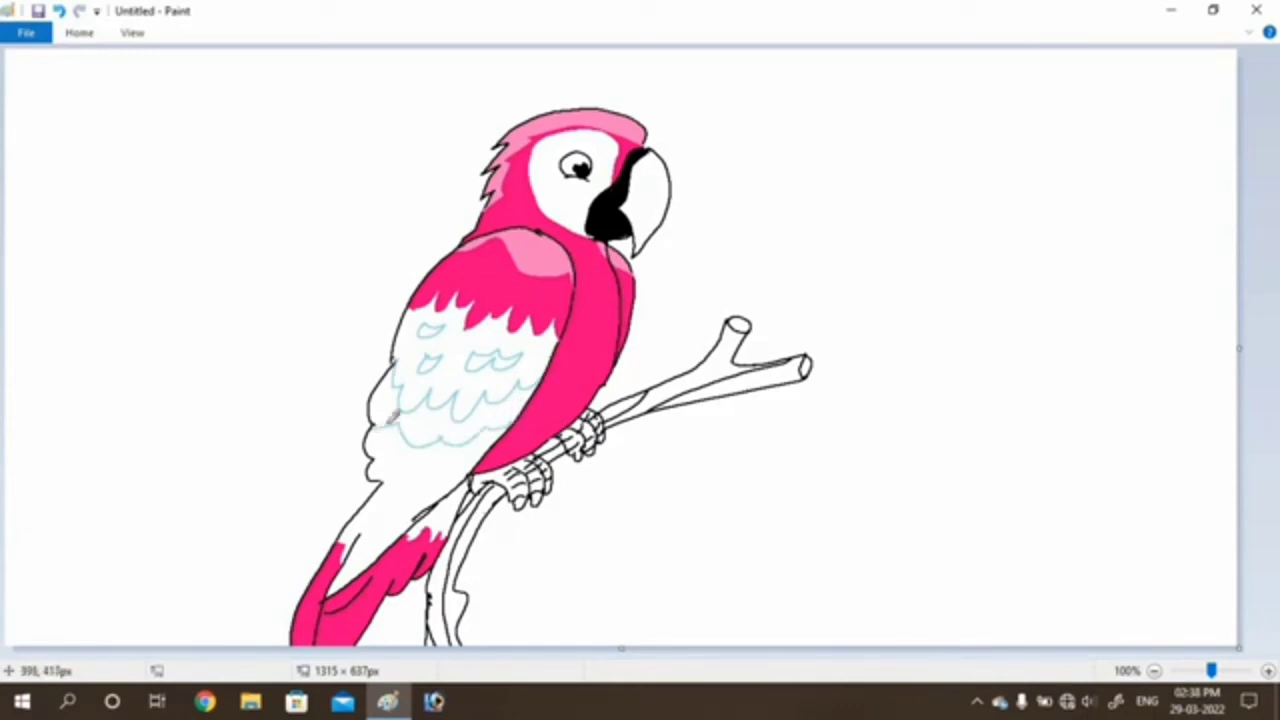
pyautogui.moveTo(378, 442)
pyautogui.mouseDown()
pyautogui.moveTo(436, 467)
pyautogui.moveTo(411, 455)
pyautogui.moveTo(436, 447)
pyautogui.moveTo(431, 460)
pyautogui.moveTo(411, 454)
pyautogui.moveTo(411, 492)
pyautogui.moveTo(408, 480)
pyautogui.moveTo(454, 467)
pyautogui.mouseUp()
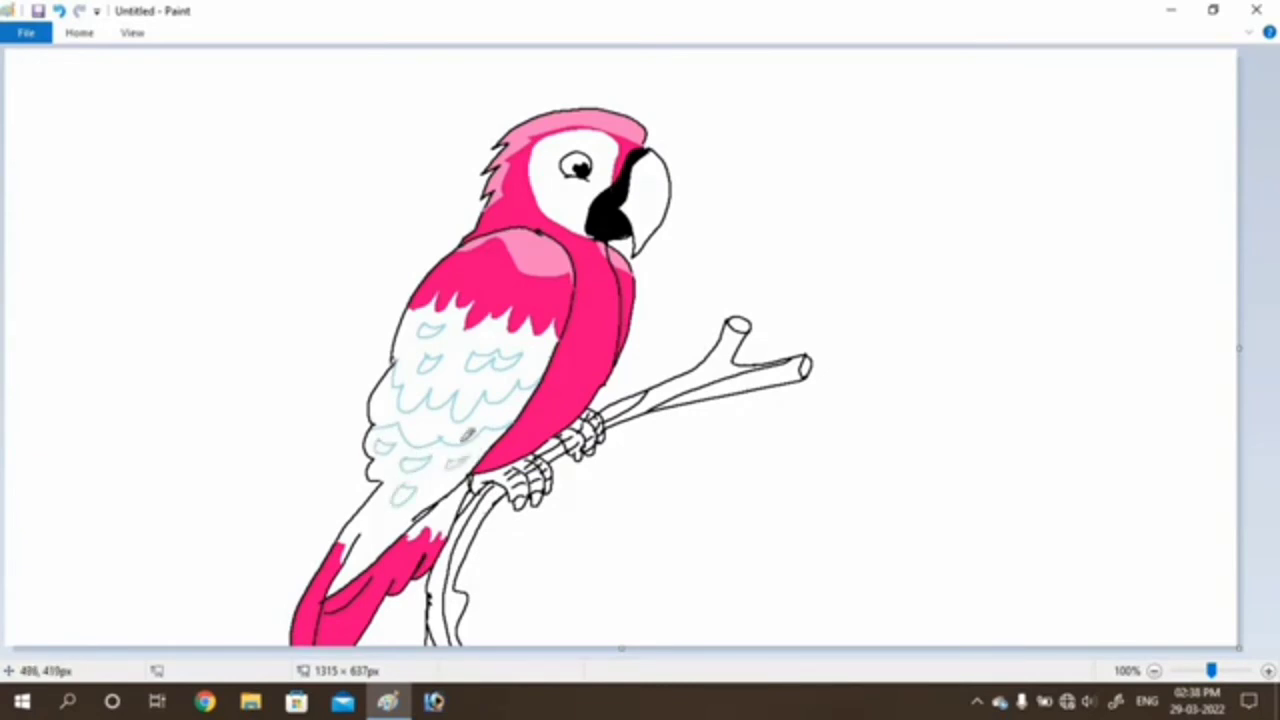
# - Fill the small feather shapes and the scalloped band across the wing with light blue
pyautogui.click(82, 34)
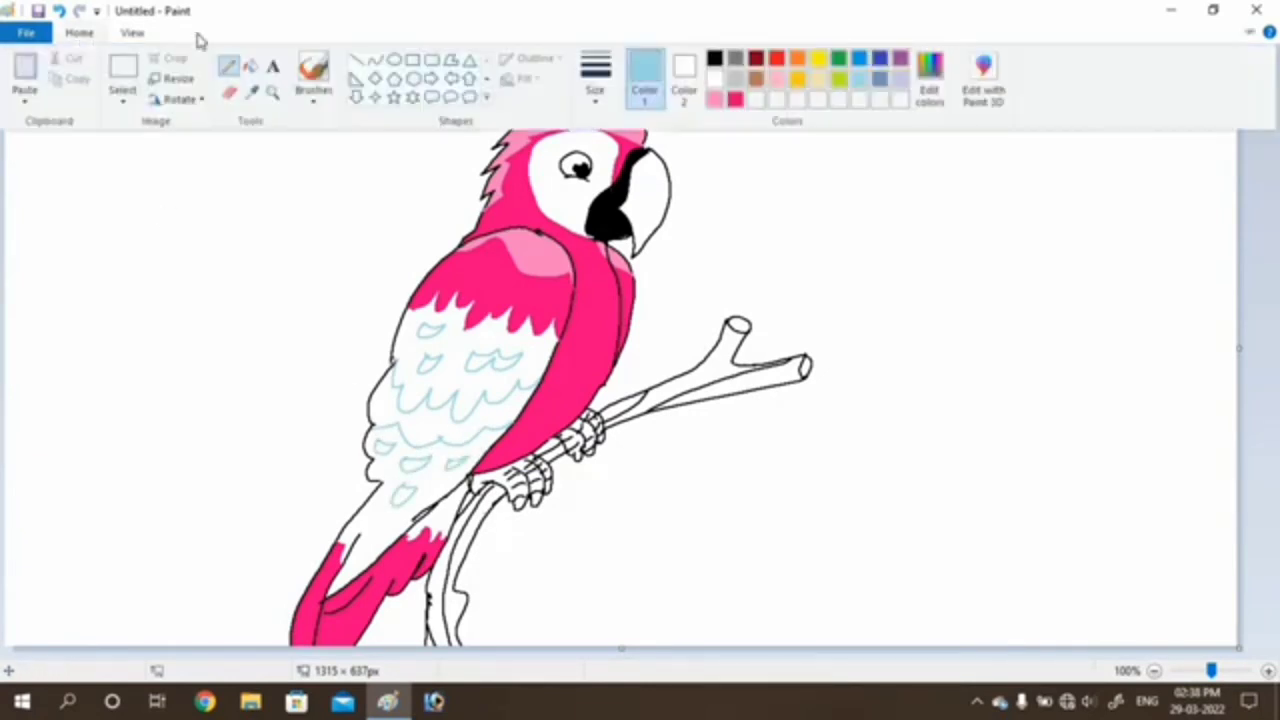
pyautogui.click(250, 65)
pyautogui.click(432, 330)
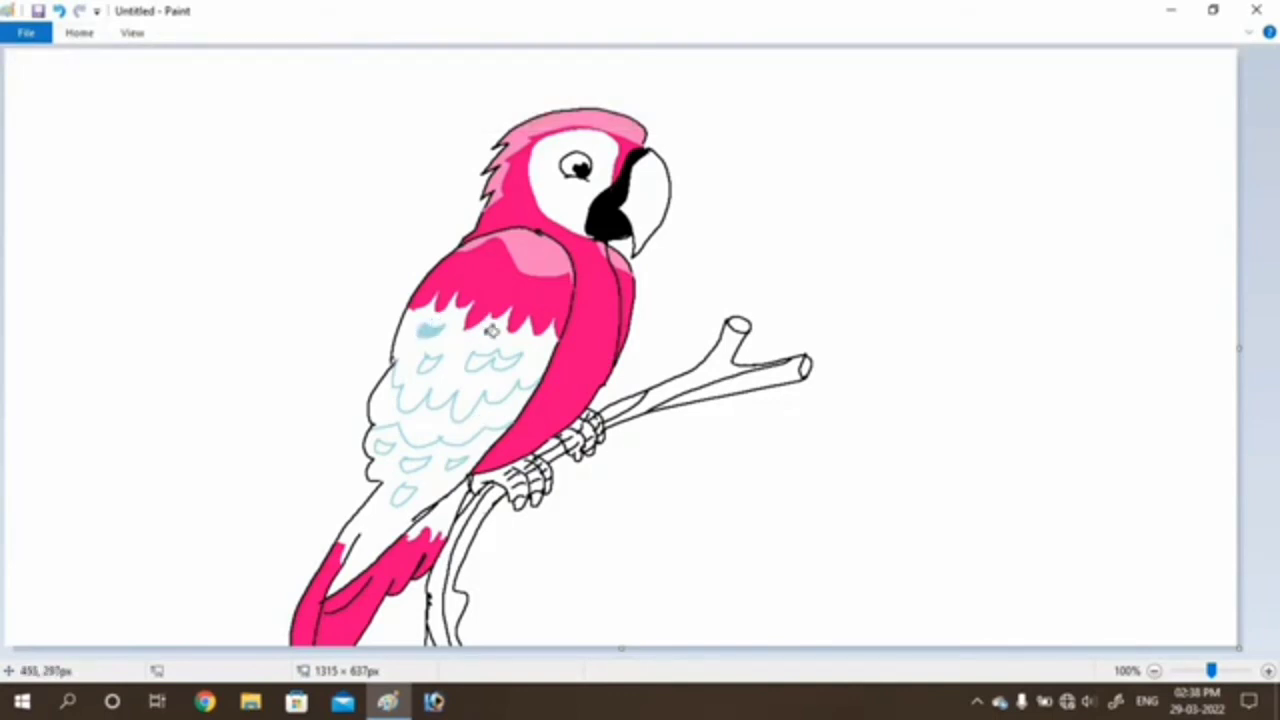
pyautogui.click(484, 358)
pyautogui.click(402, 396)
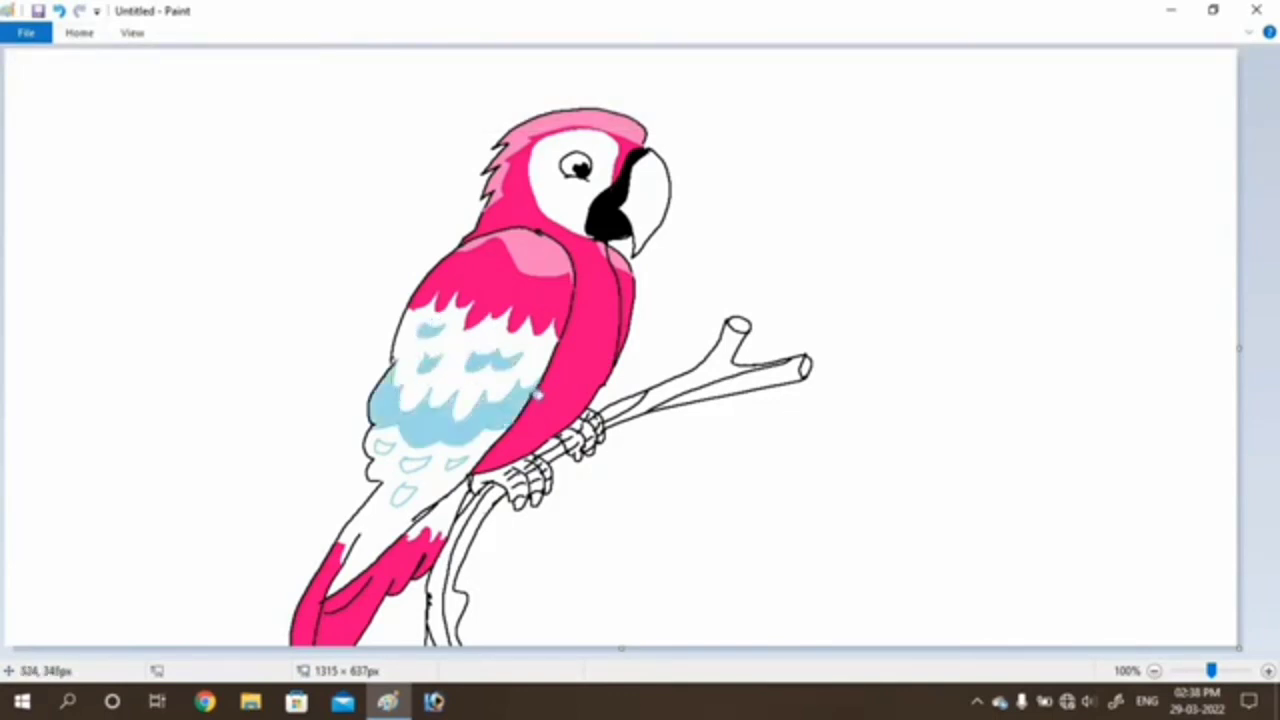
pyautogui.click(453, 462)
pyautogui.click(414, 464)
pyautogui.click(383, 444)
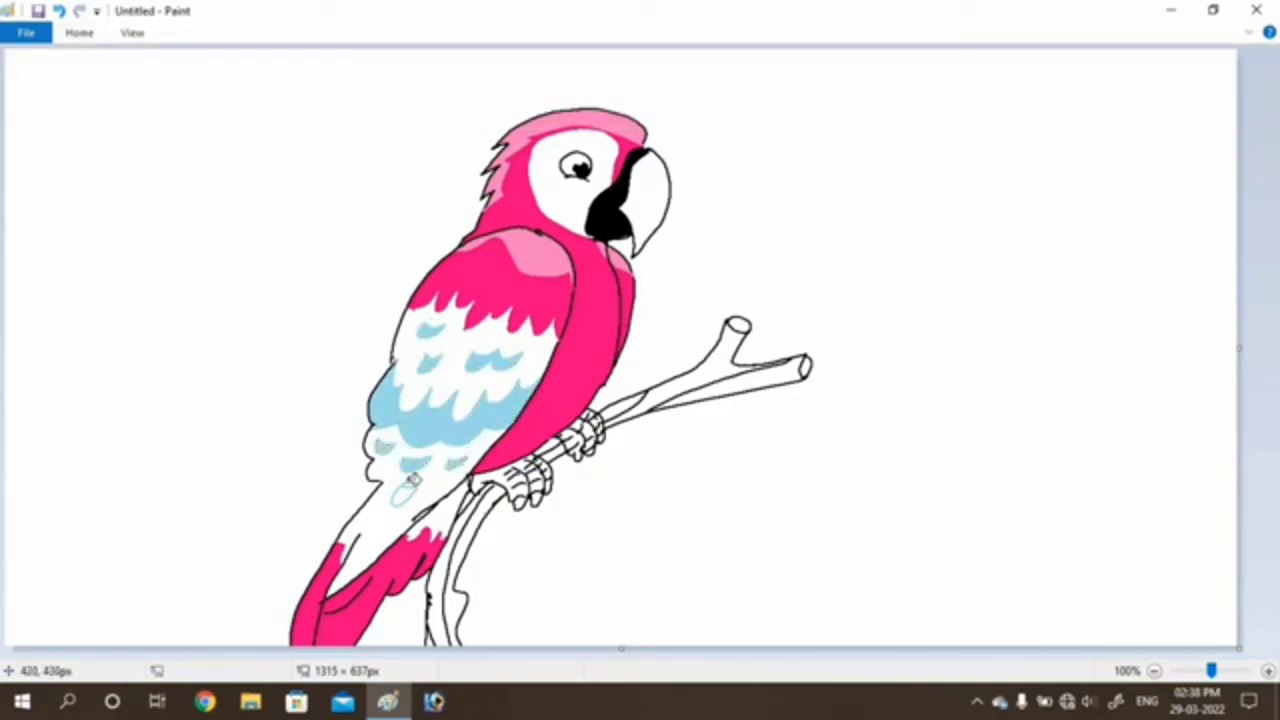
pyautogui.click(405, 491)
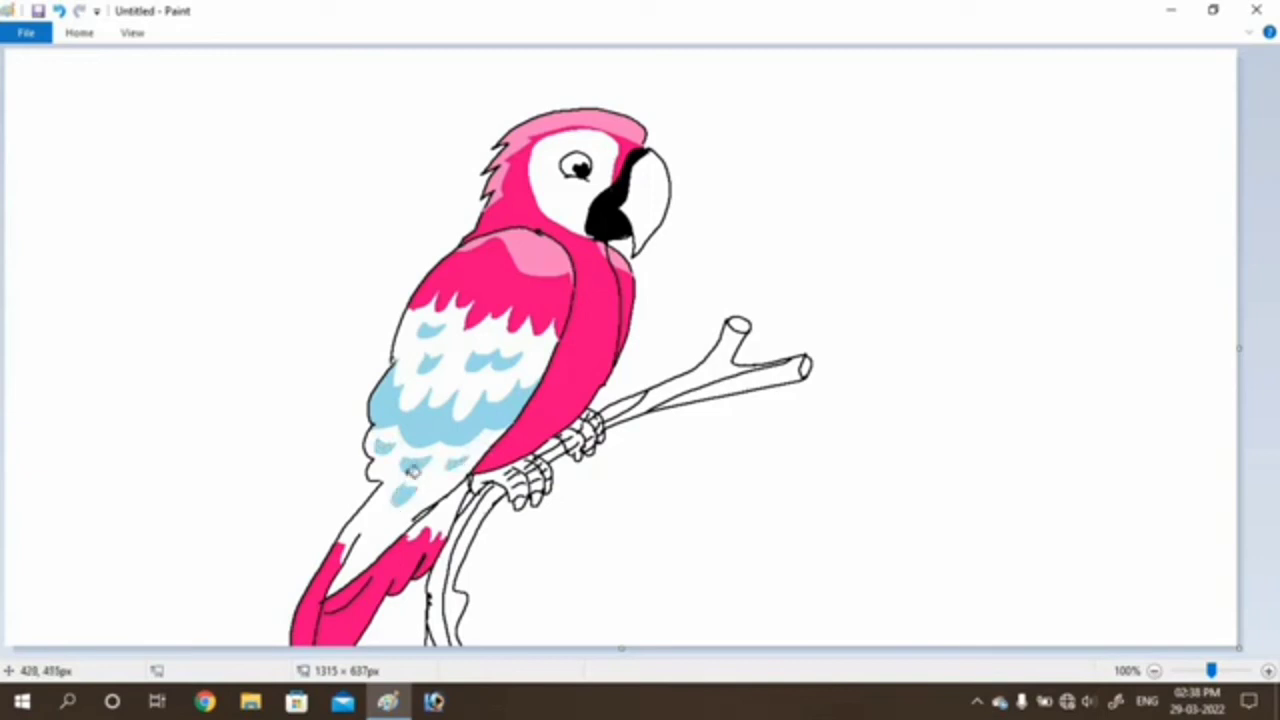
# - Try to fill the white lower wing below the light blue band with indigo, and undo the fill
pyautogui.click(80, 34)
pyautogui.click(879, 66)
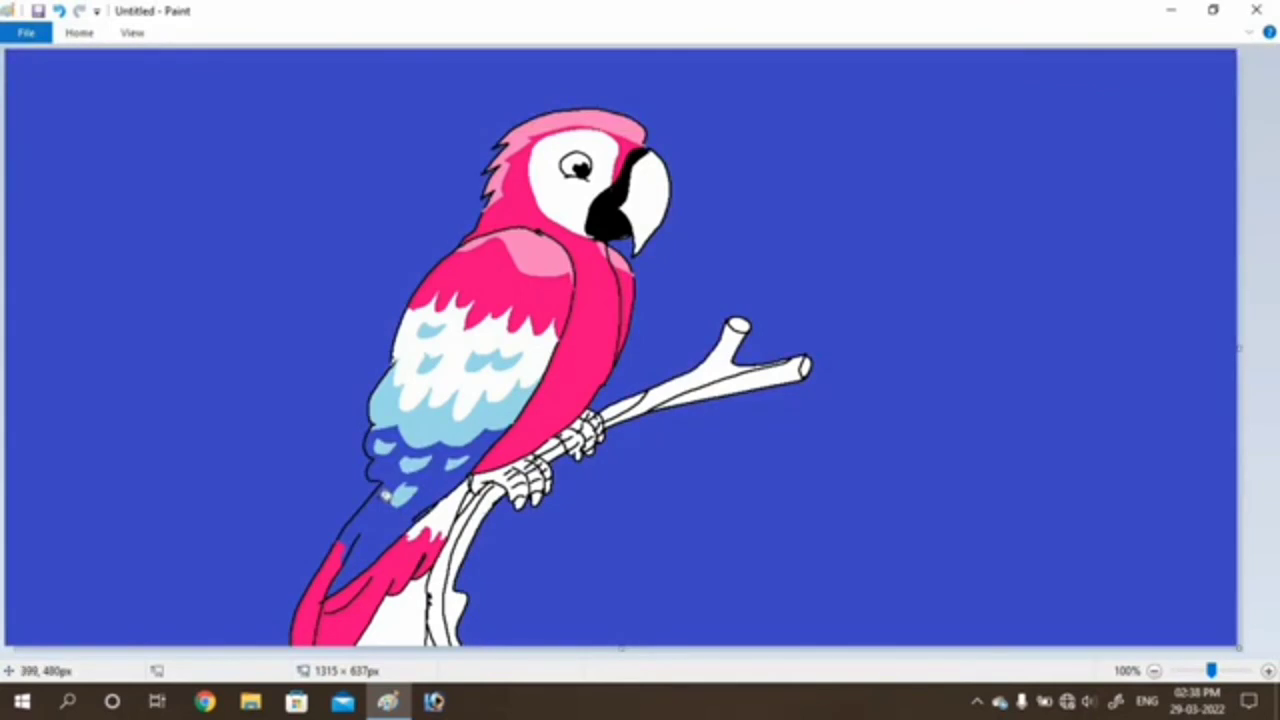
pyautogui.hotkey('ctrl', 'z')
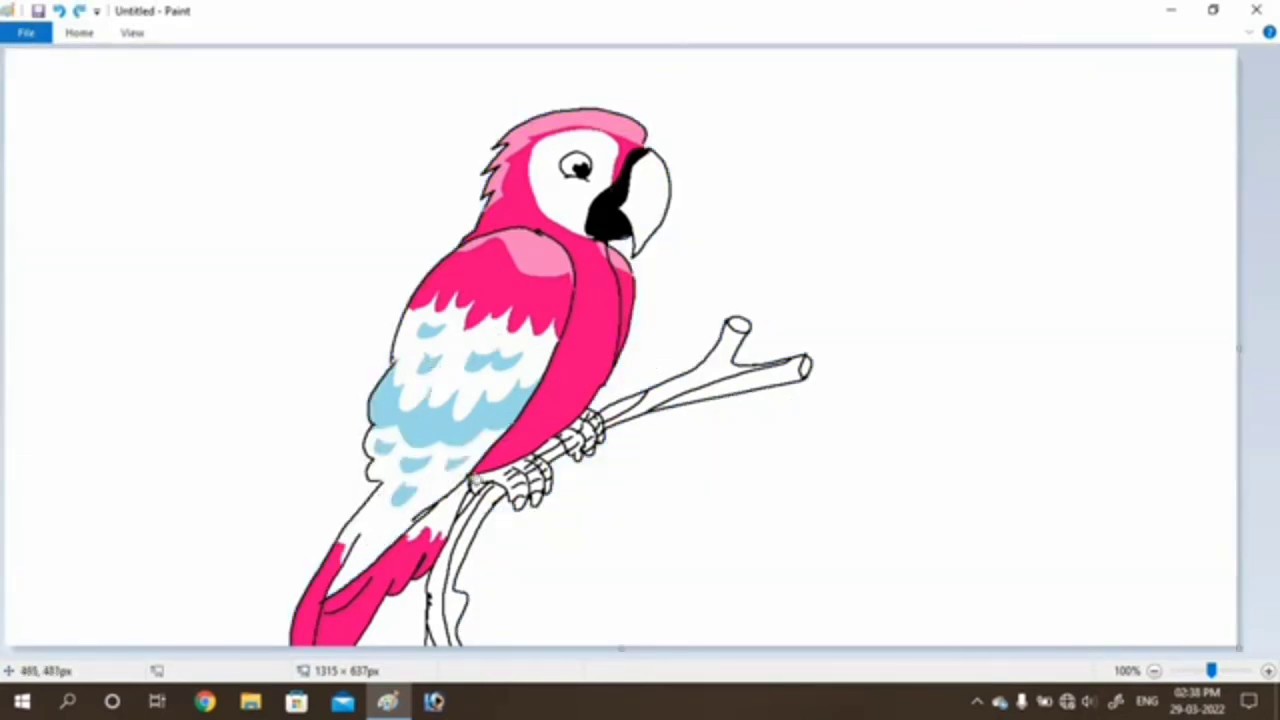
# - Close the gap in the lower wing outline with the Pencil, and fill the lower wing and upper tail with indigo
pyautogui.click(80, 36)
pyautogui.click(232, 66)
pyautogui.click(82, 35)
pyautogui.click(252, 66)
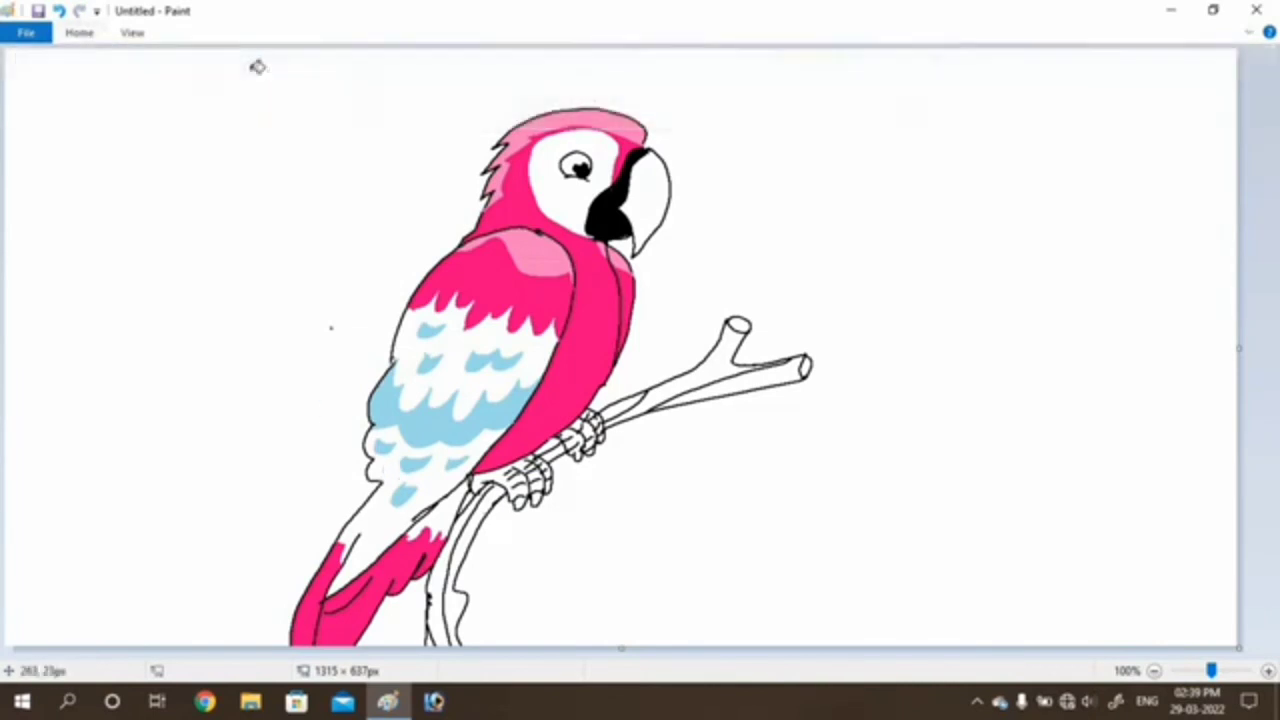
pyautogui.click(399, 476)
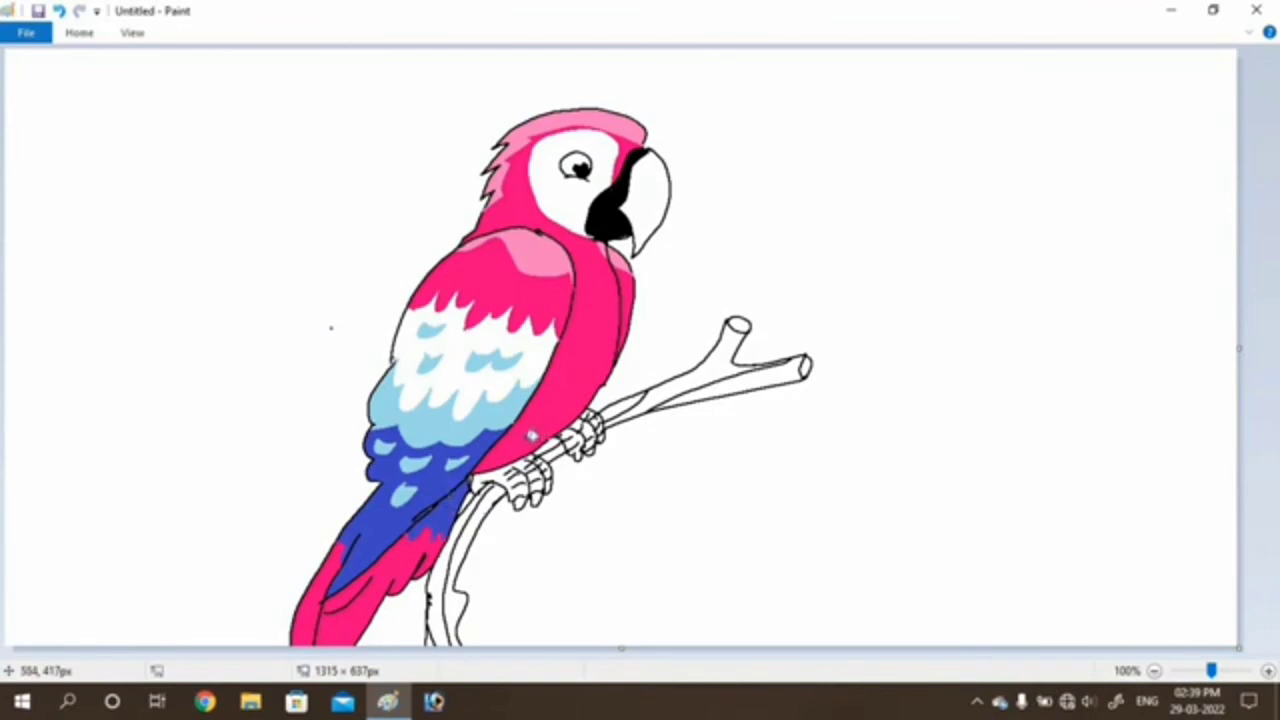
# - Recolor the scalloped wing band and the small feather shapes above and below it with bright turquoise blue
pyautogui.click(88, 35)
pyautogui.click(860, 60)
pyautogui.click(433, 427)
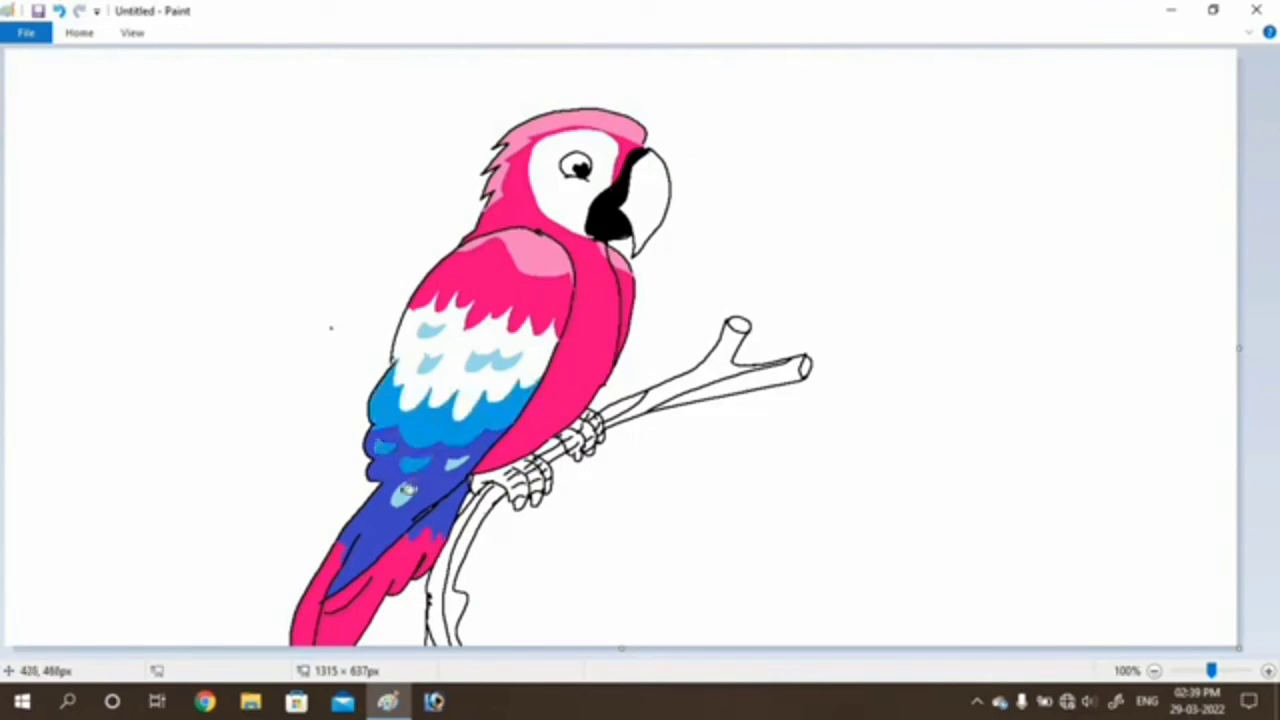
pyautogui.click(458, 466)
pyautogui.click(481, 364)
pyautogui.click(427, 365)
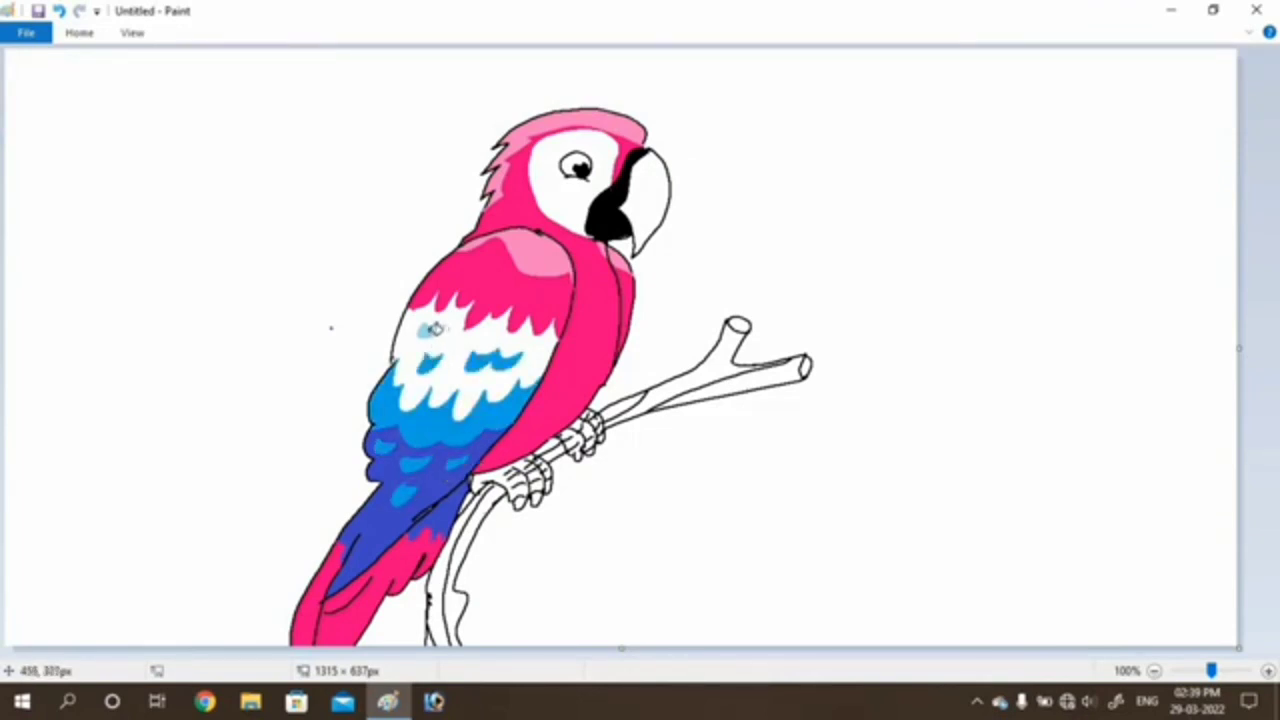
pyautogui.click(430, 332)
# - Fill both of the parrot's feet and their toes with purple
pyautogui.click(79, 33)
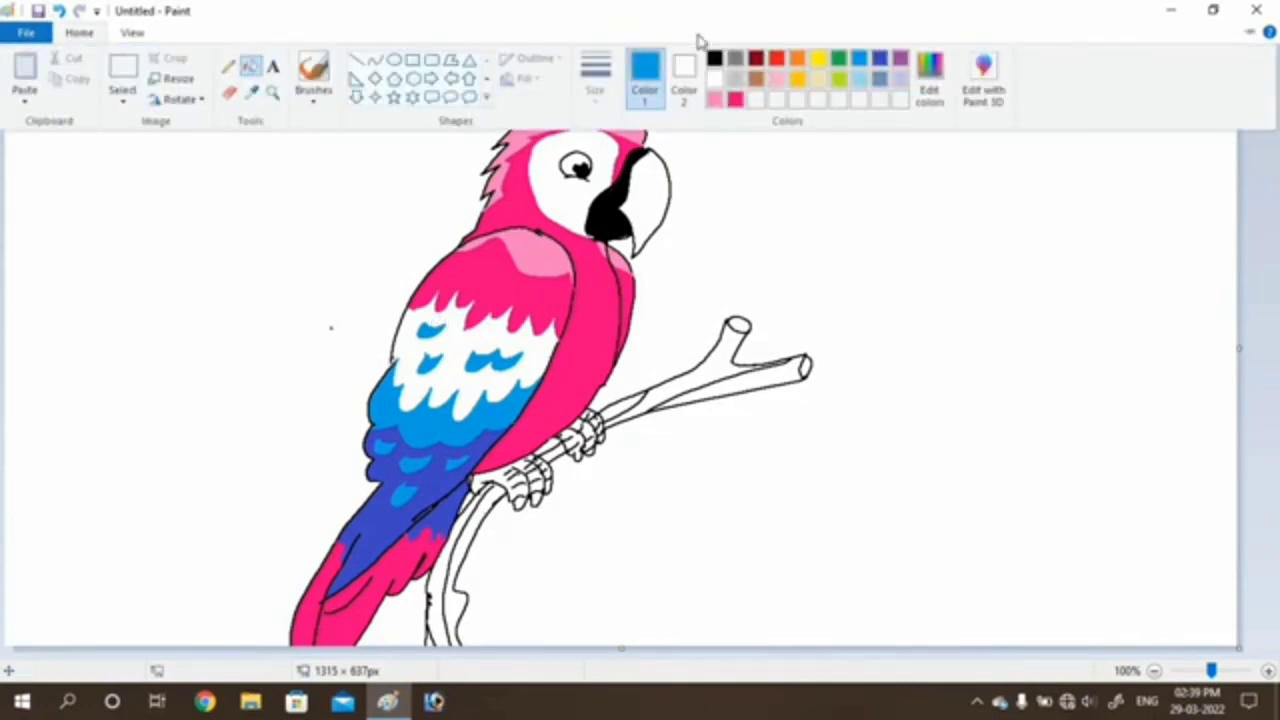
pyautogui.click(900, 60)
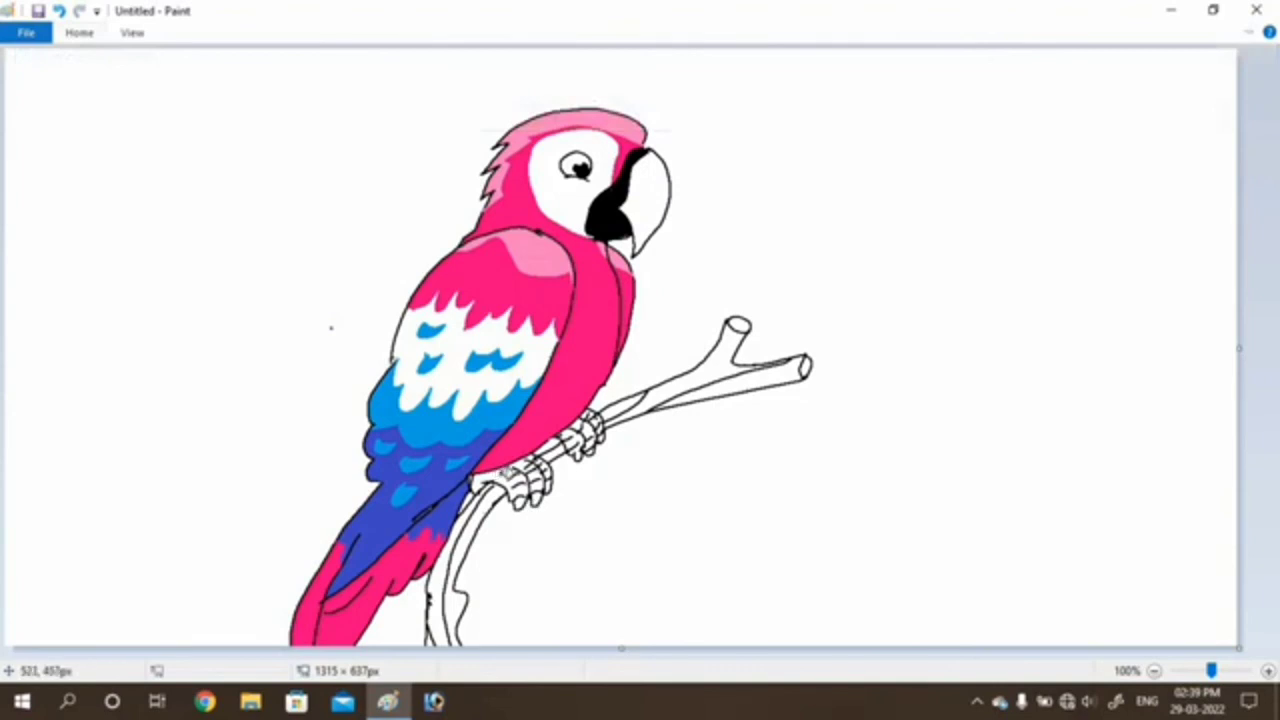
pyautogui.click(505, 472)
pyautogui.click(541, 483)
pyautogui.click(549, 469)
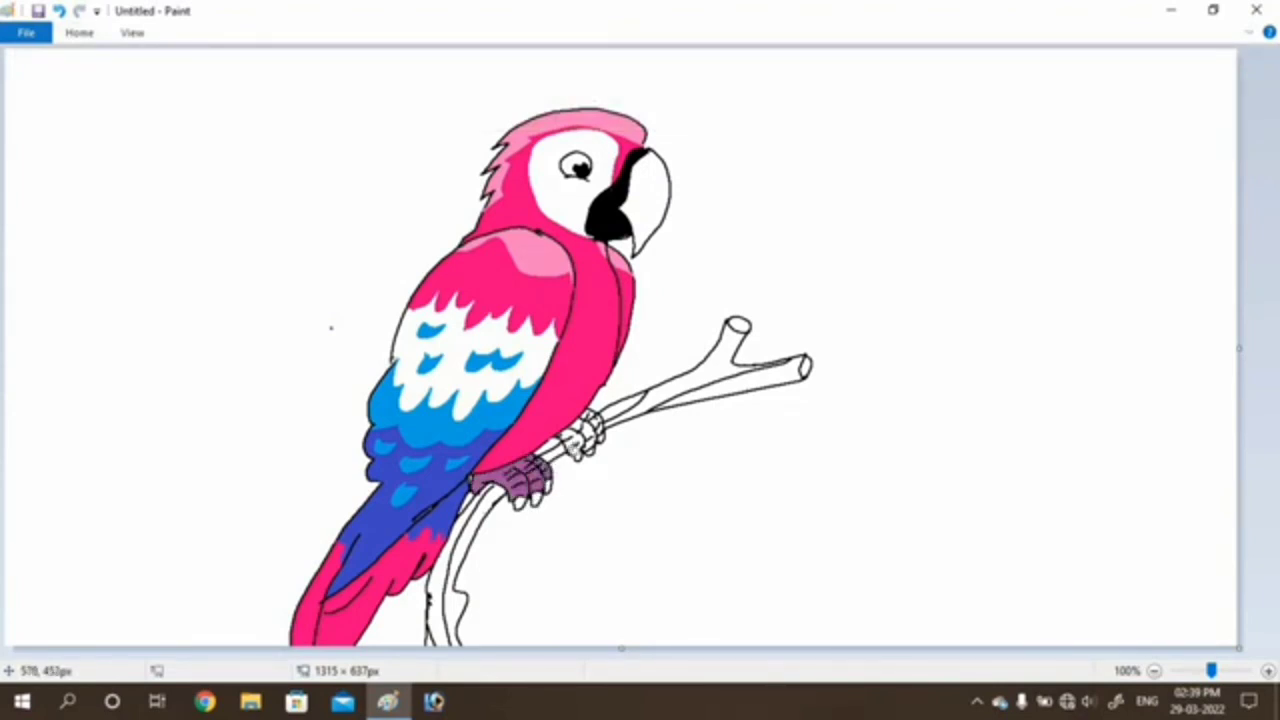
pyautogui.click(589, 430)
pyautogui.click(576, 440)
pyautogui.click(596, 418)
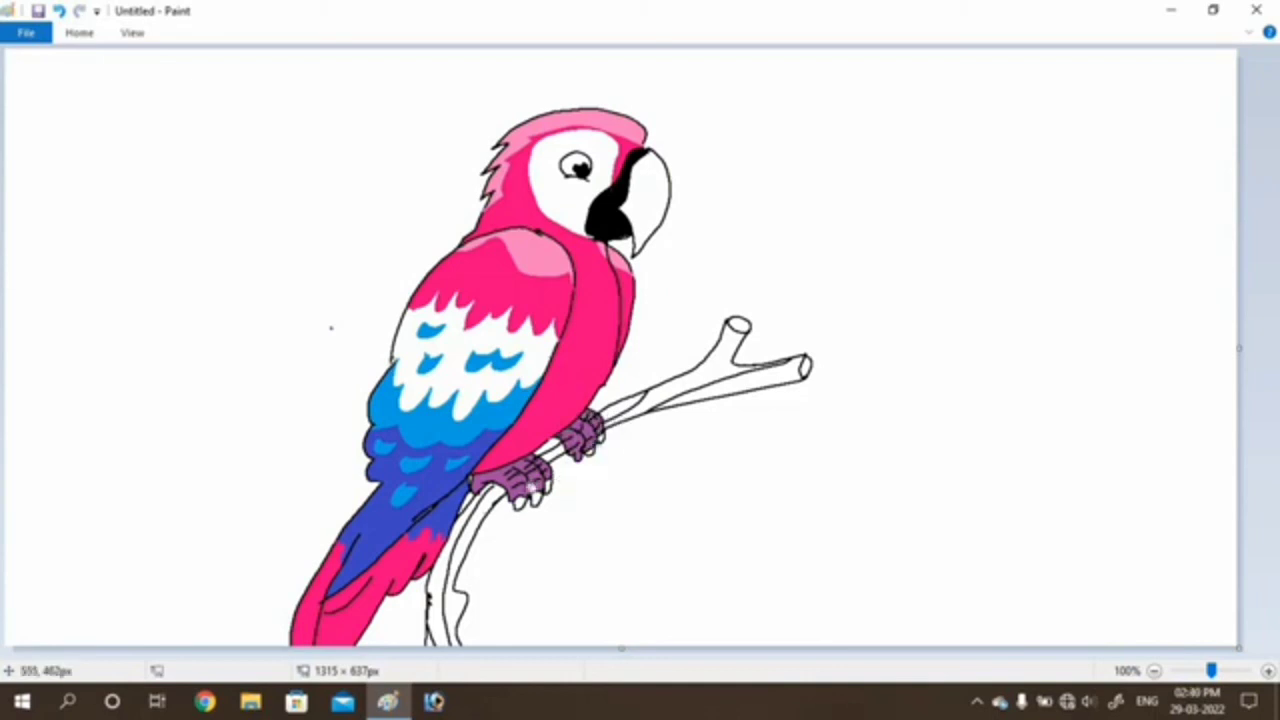
# - Fill the claws on the parrot's feet with black
pyautogui.click(79, 33)
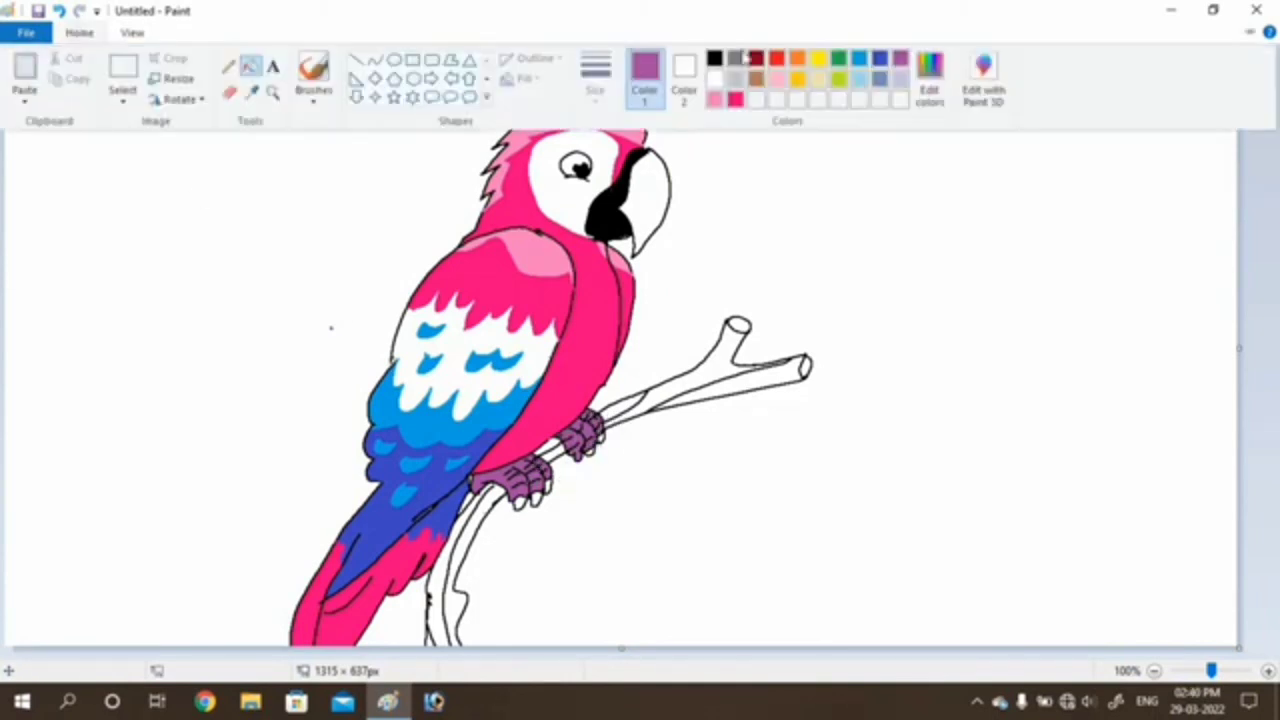
pyautogui.click(714, 60)
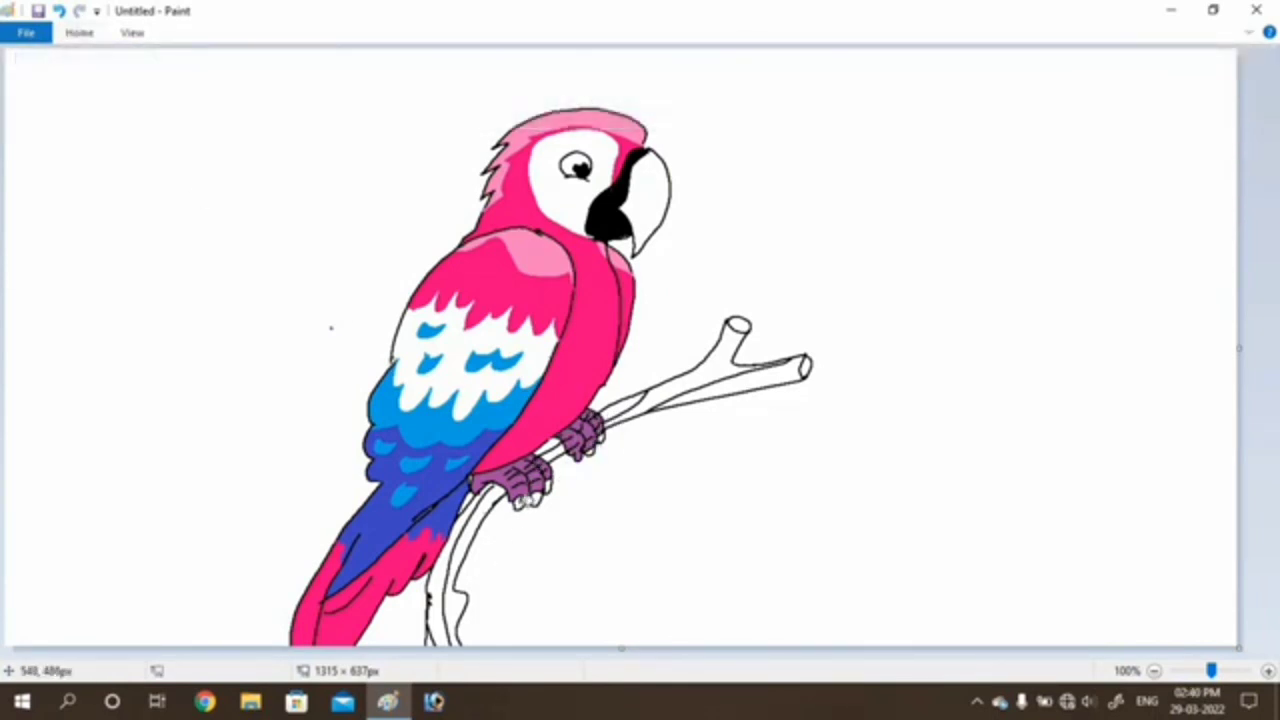
pyautogui.click(520, 503)
pyautogui.click(537, 499)
pyautogui.click(548, 487)
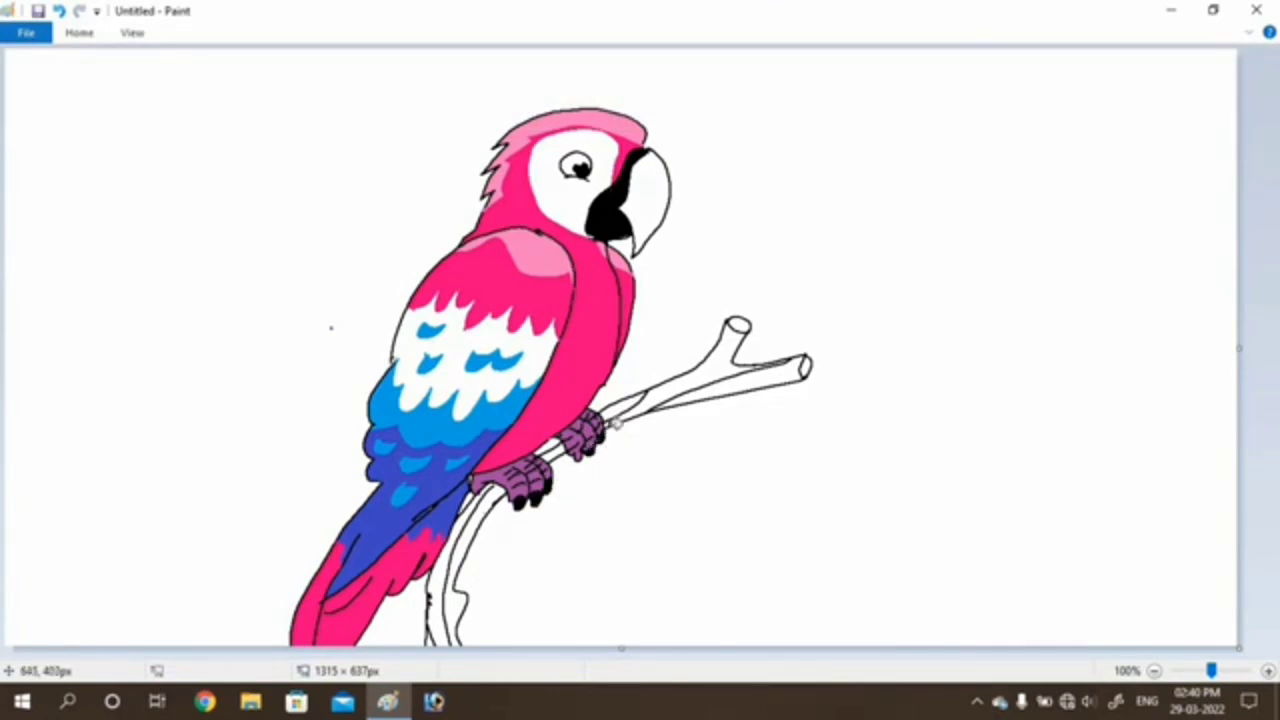
# - Fill the whole branch, including its cut ends and lower stem, with lavender
pyautogui.click(80, 33)
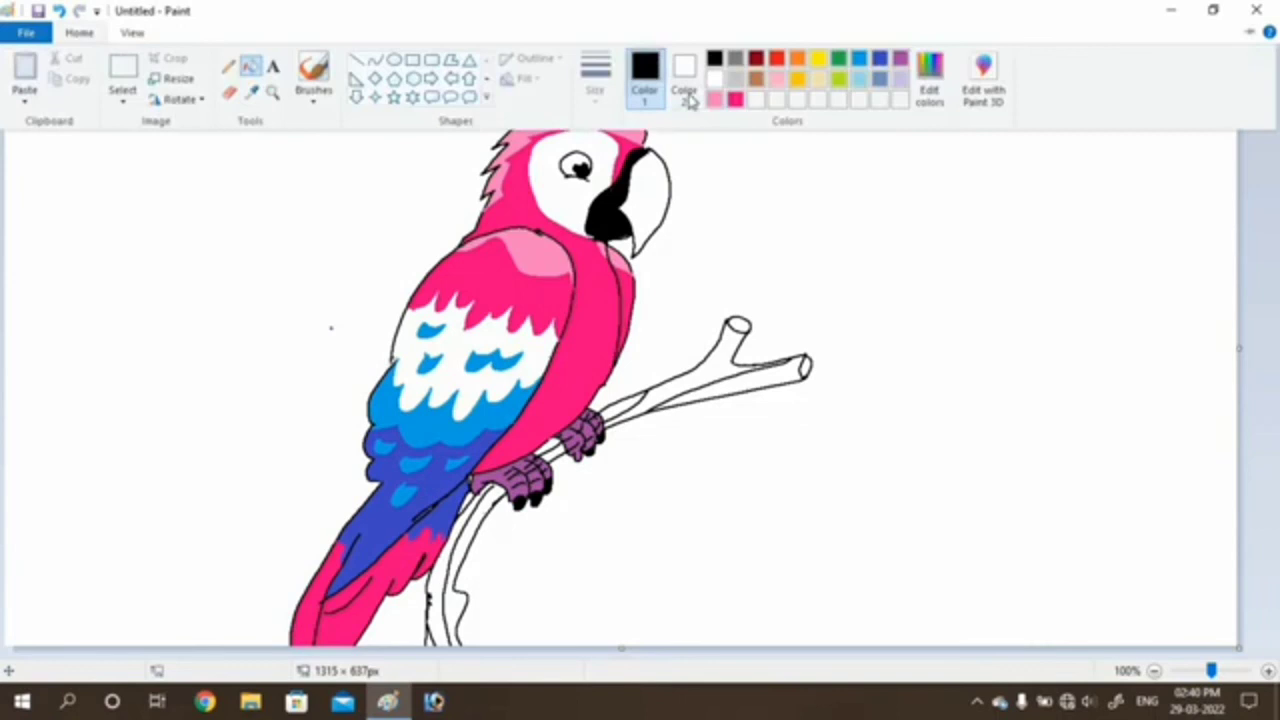
pyautogui.click(901, 80)
pyautogui.click(718, 367)
pyautogui.click(700, 383)
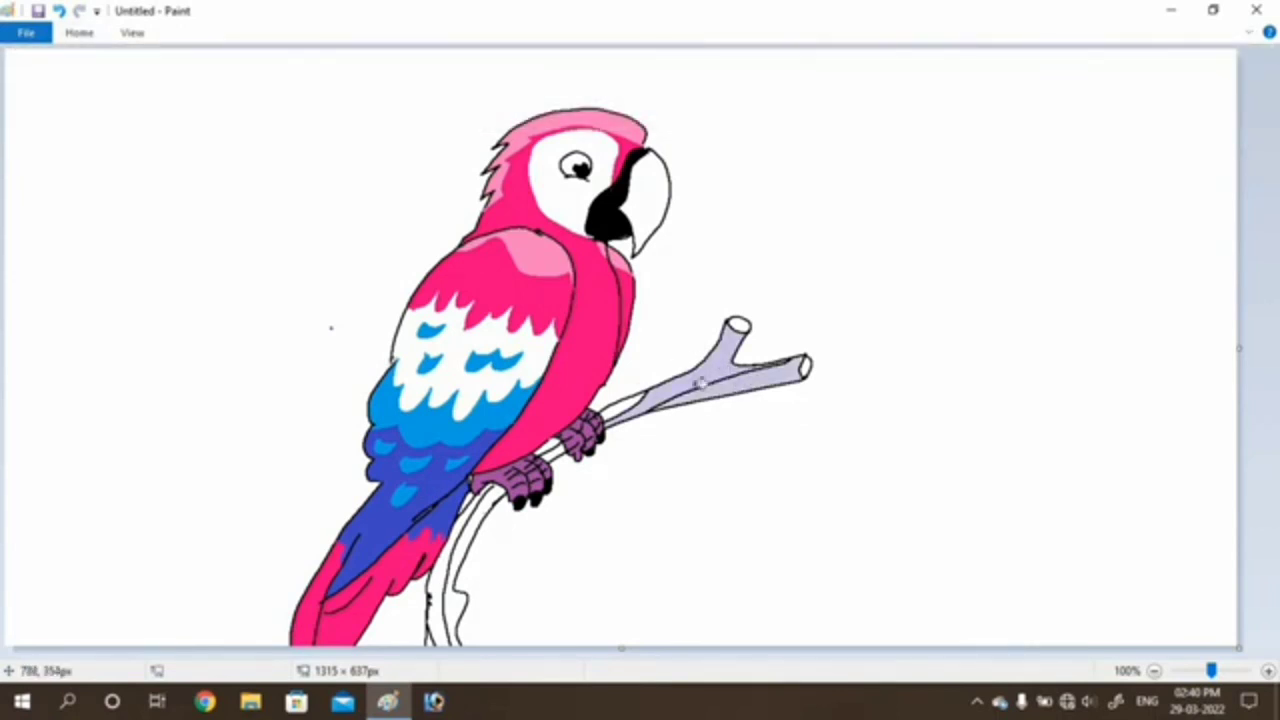
pyautogui.click(622, 403)
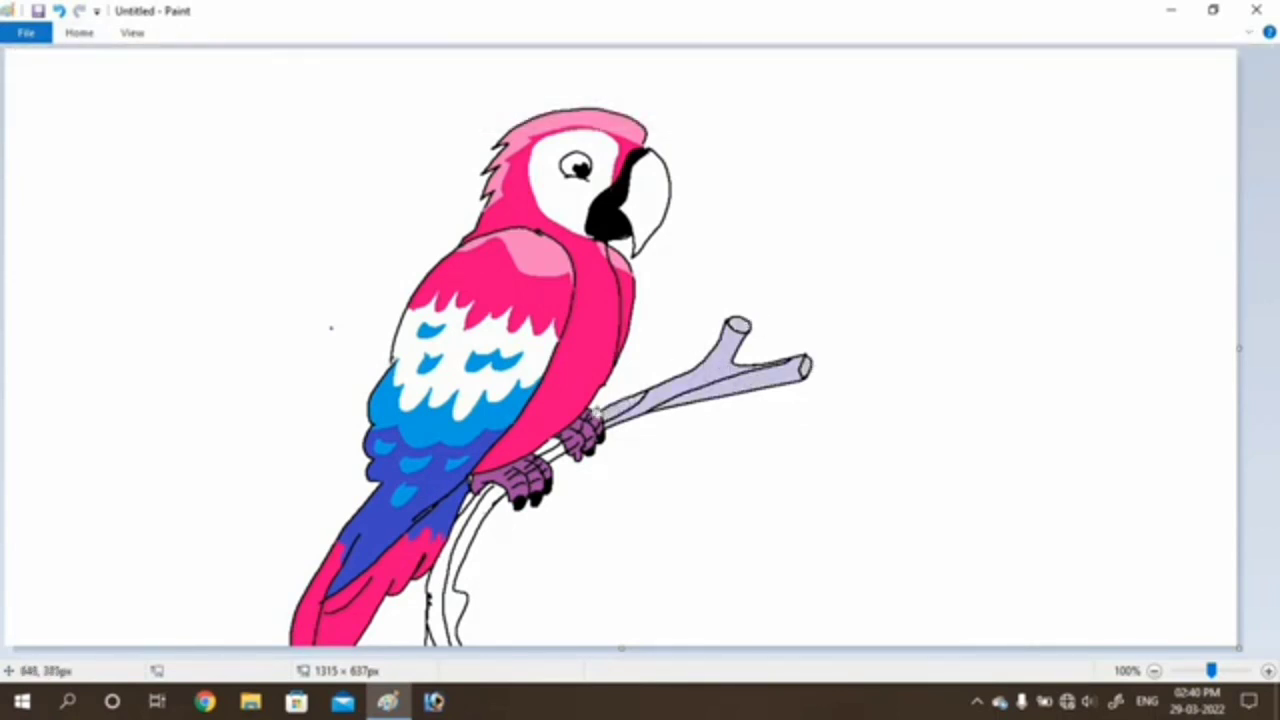
pyautogui.click(486, 512)
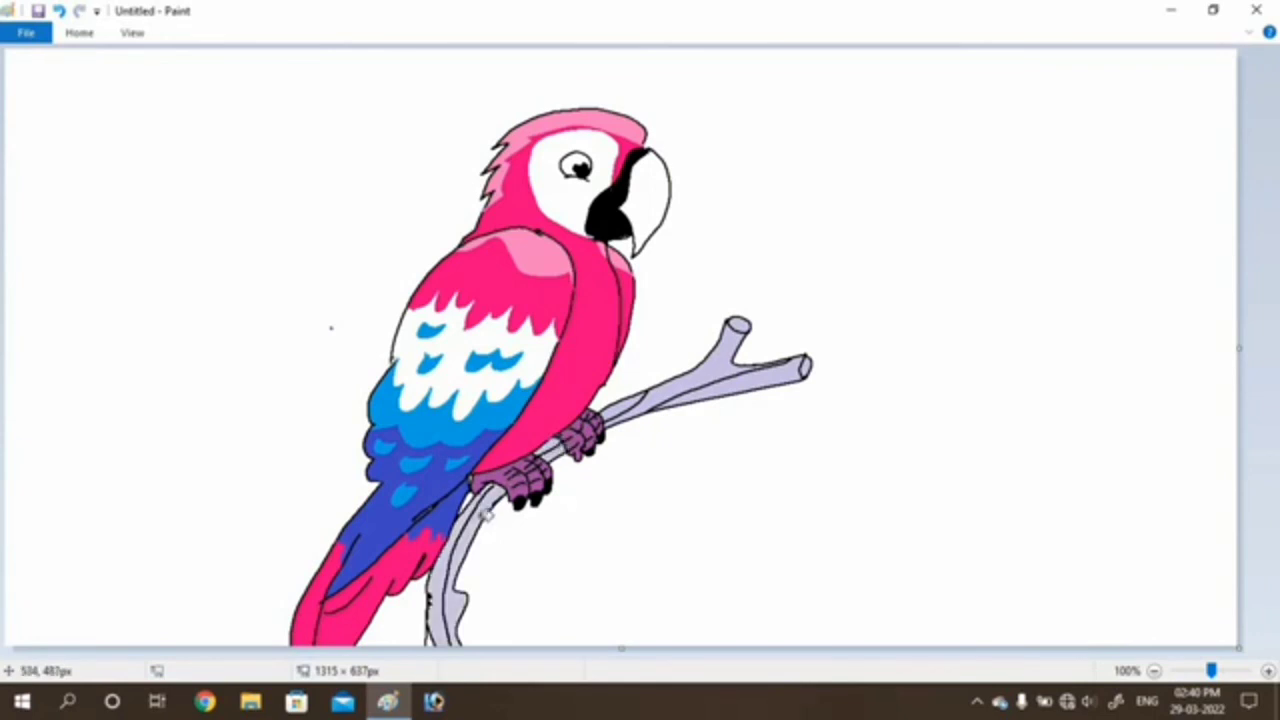
# - Try filling the lower stem of the branch with lavender and undo that fill
pyautogui.click(440, 614)
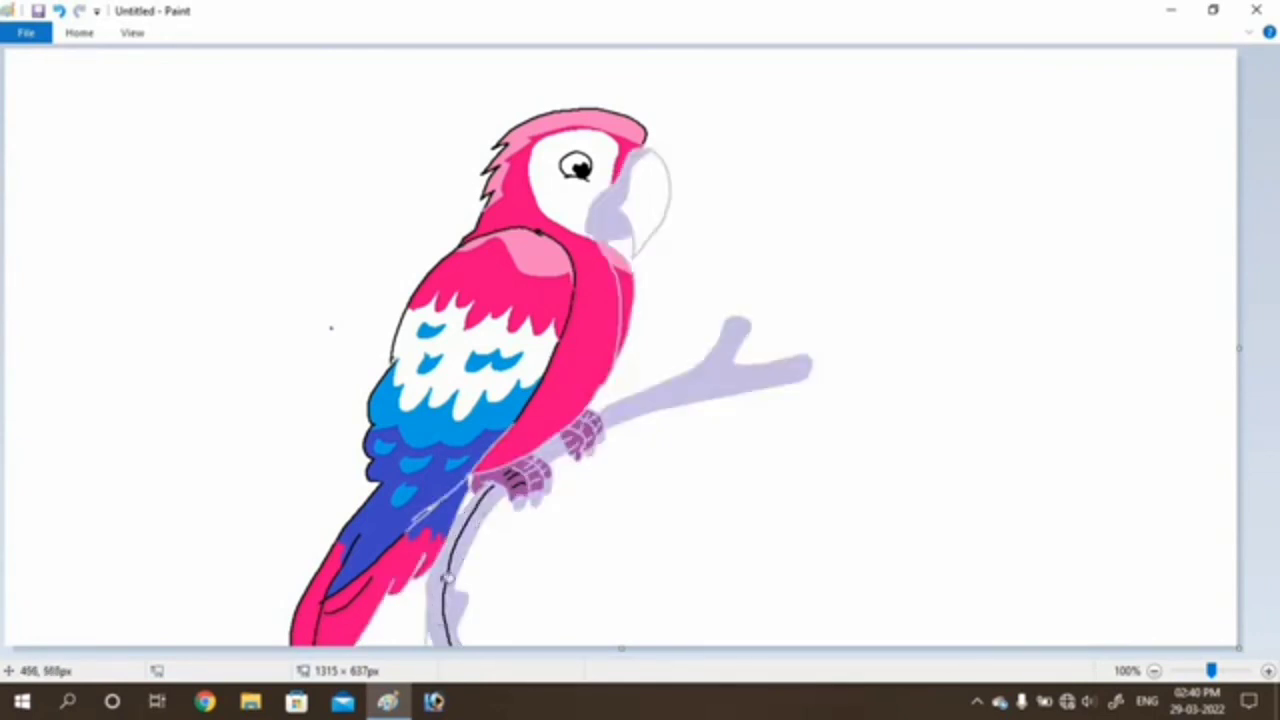
pyautogui.hotkey('ctrl', 'z')
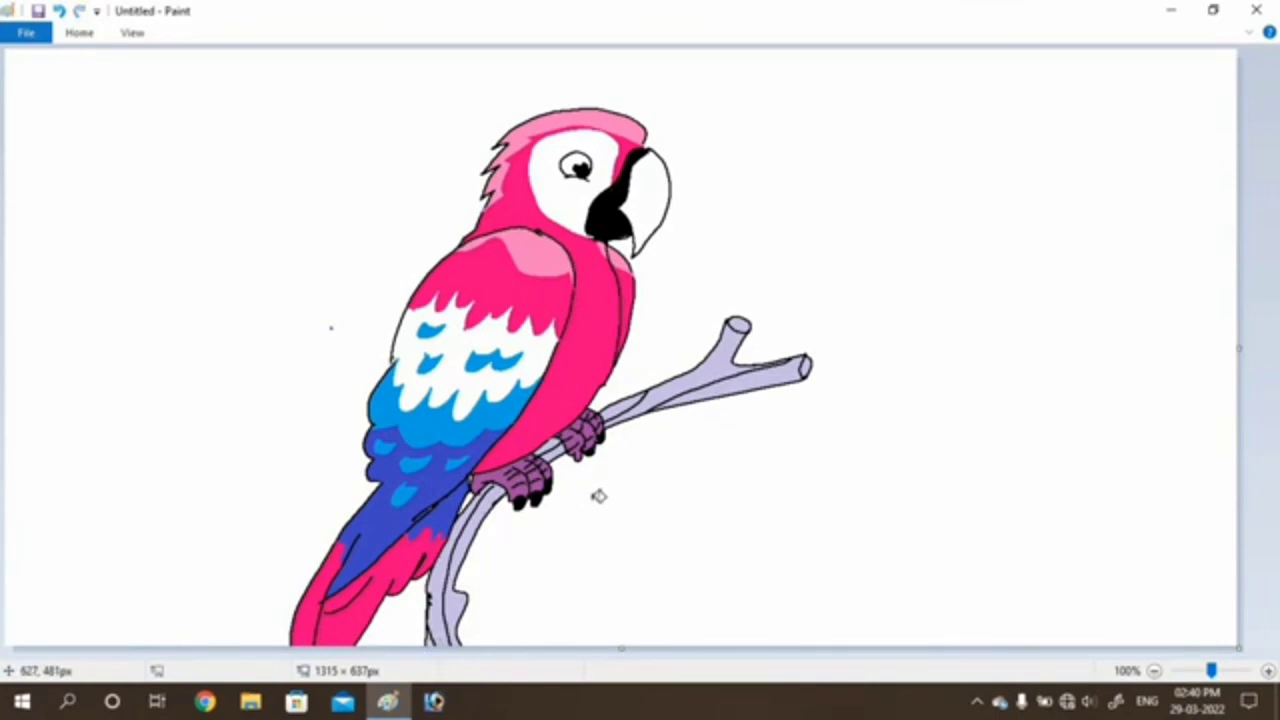
# - Draw a pale yellow pencil line down the parrot's upper beak and fill the inner part beside the black area with pale yellow
pyautogui.click(76, 33)
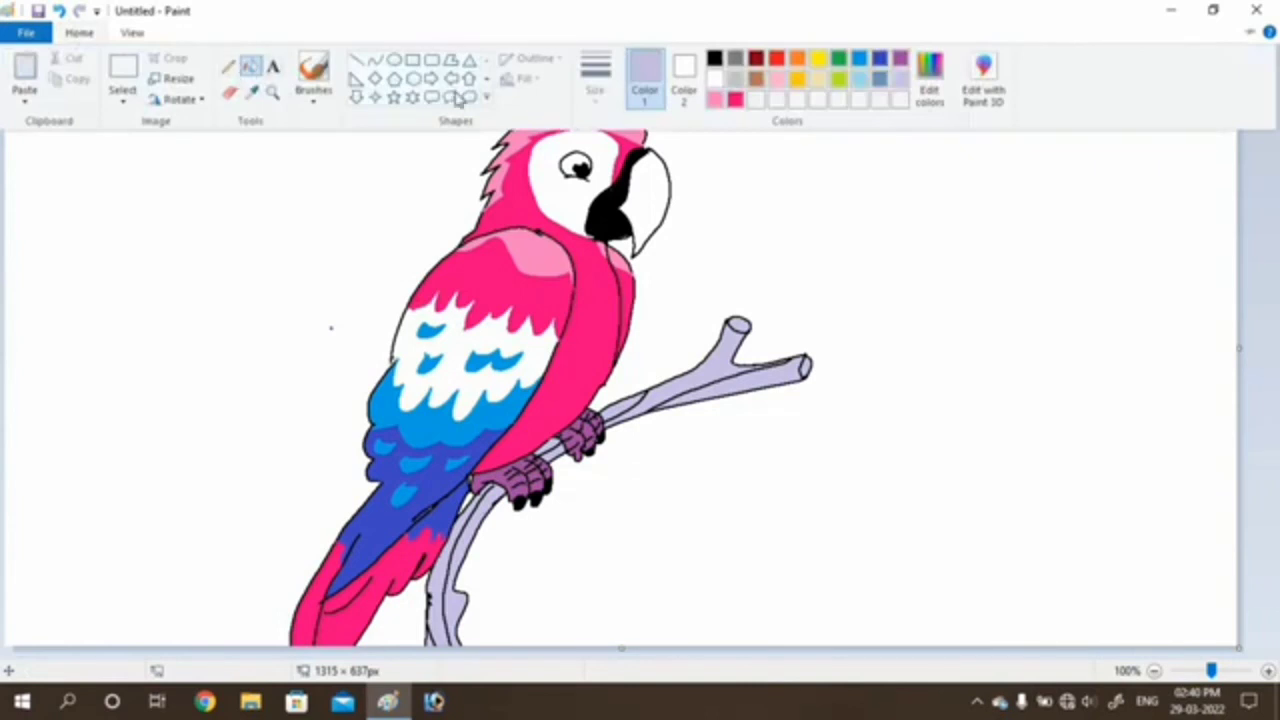
pyautogui.click(818, 65)
pyautogui.click(84, 36)
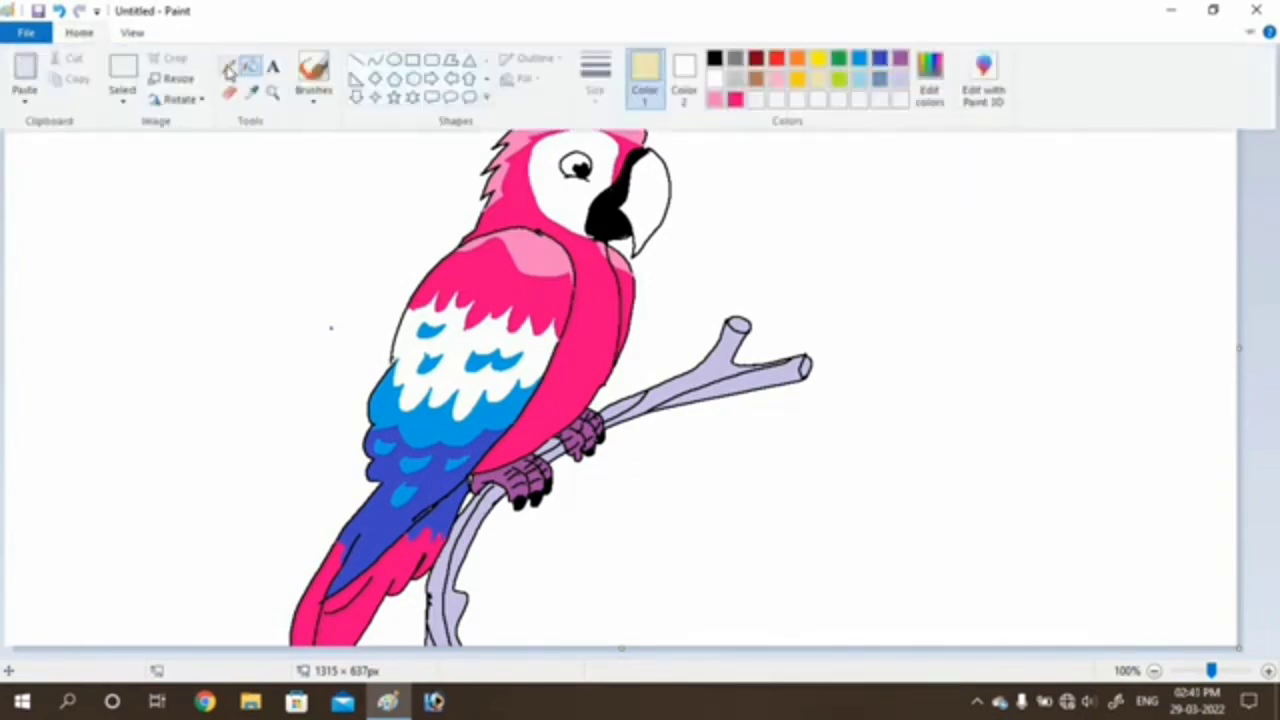
pyautogui.click(232, 58)
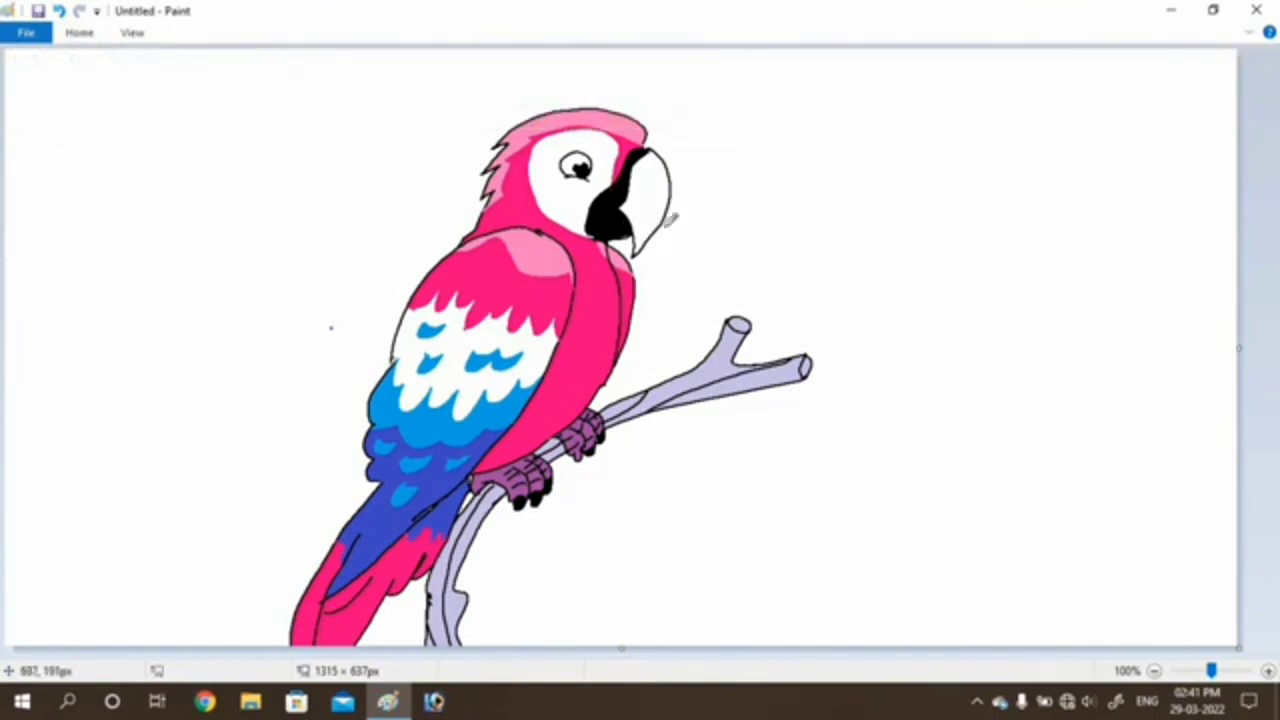
pyautogui.moveTo(652, 186); pyautogui.dragTo(655, 226)
pyautogui.click(84, 36)
pyautogui.click(250, 66)
pyautogui.click(658, 196)
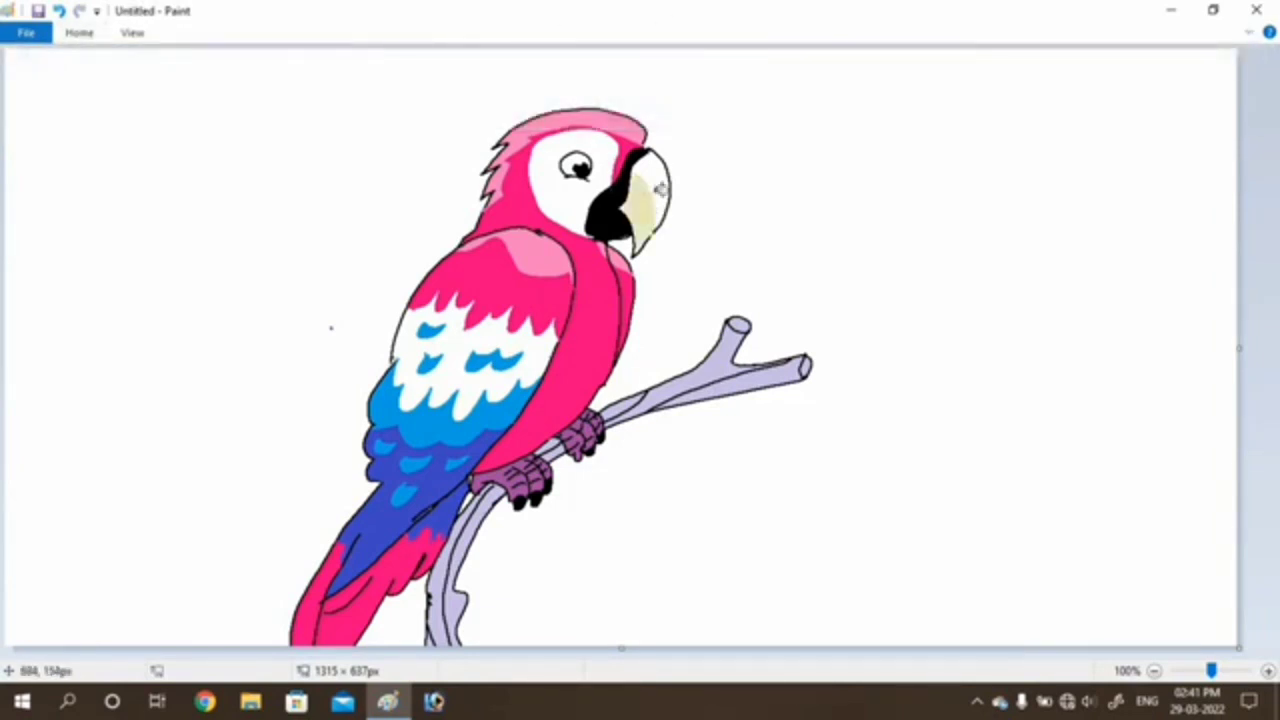
# - Switch to the Pencil tool with black as the drawing color for retouching the beak's outline
pyautogui.click(80, 33)
pyautogui.click(716, 60)
pyautogui.click(80, 34)
pyautogui.click(236, 64)
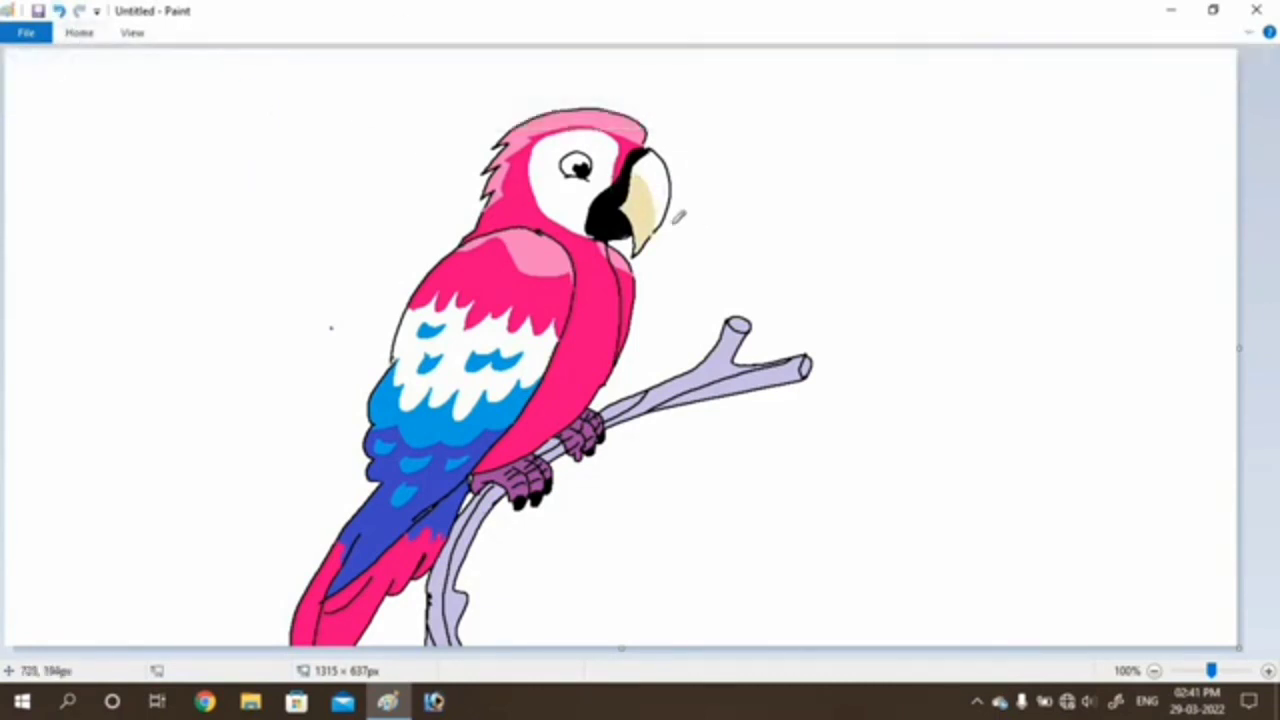